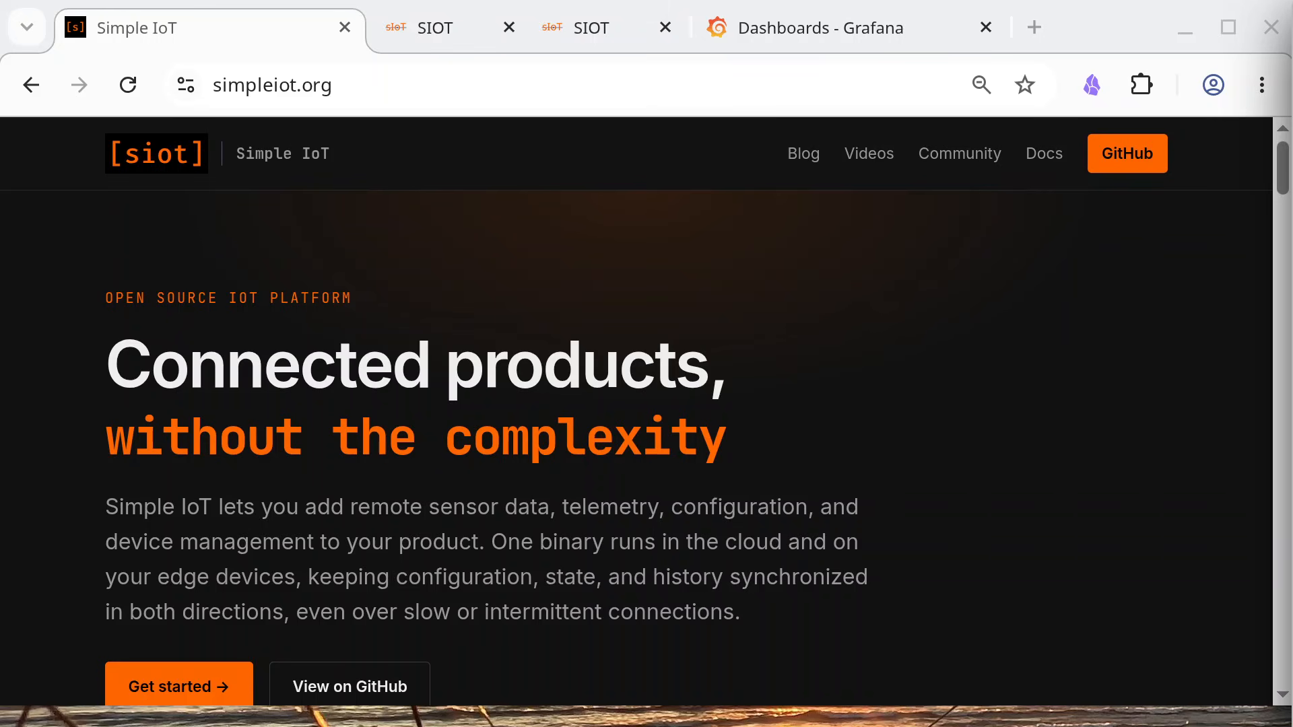
Open the MQTT page in the user guide of the Simple IoT documentation
left_click(558, 358)
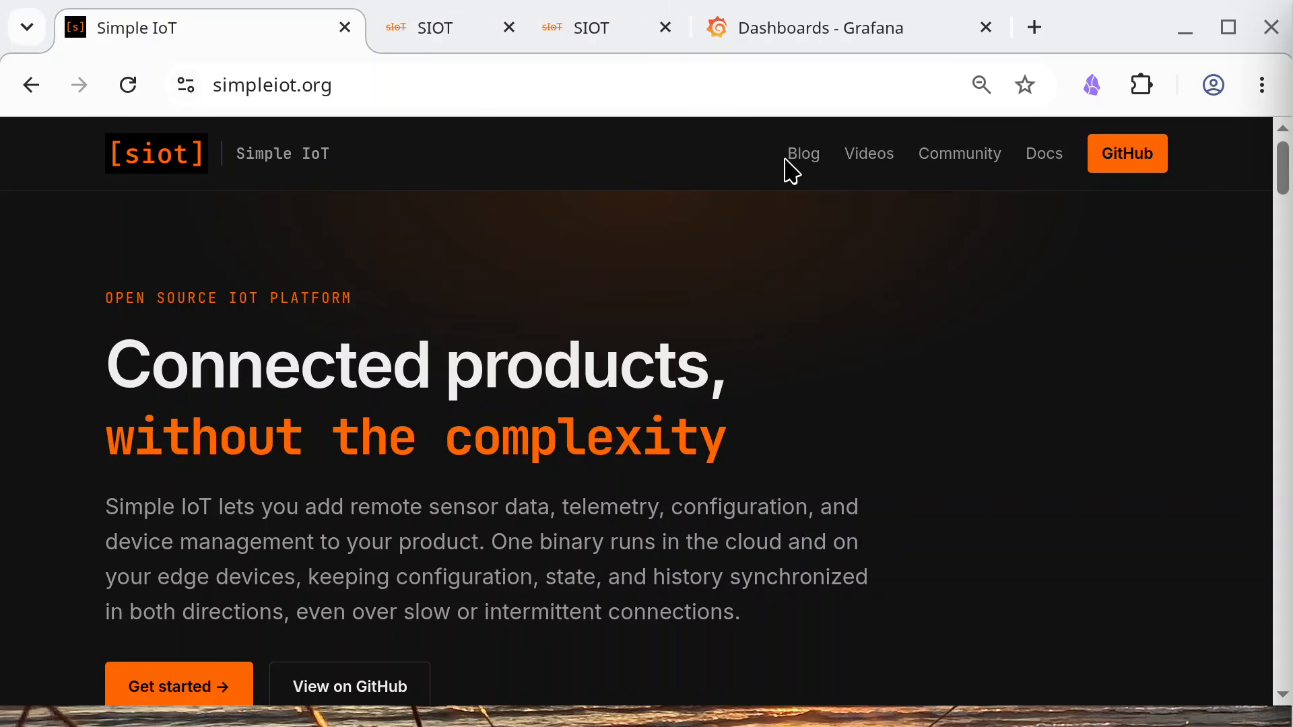
left_click(1041, 159)
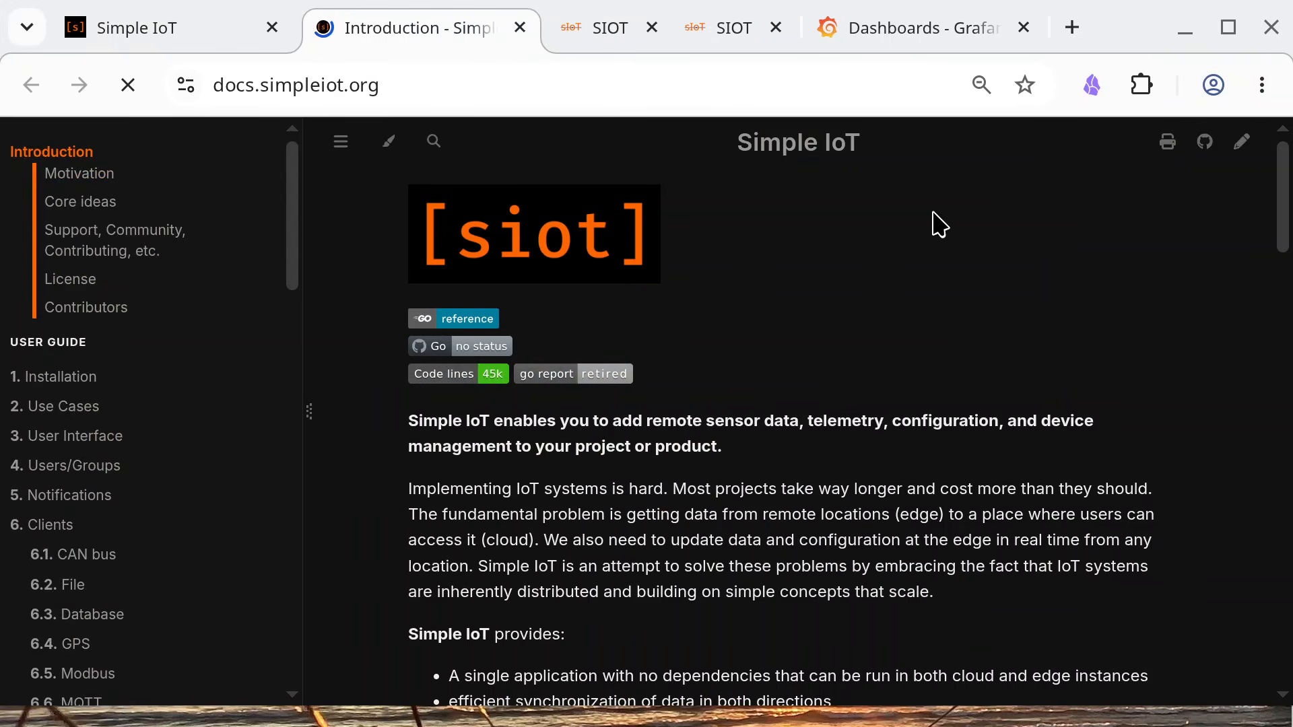
scroll(111, 394, "down", 5)
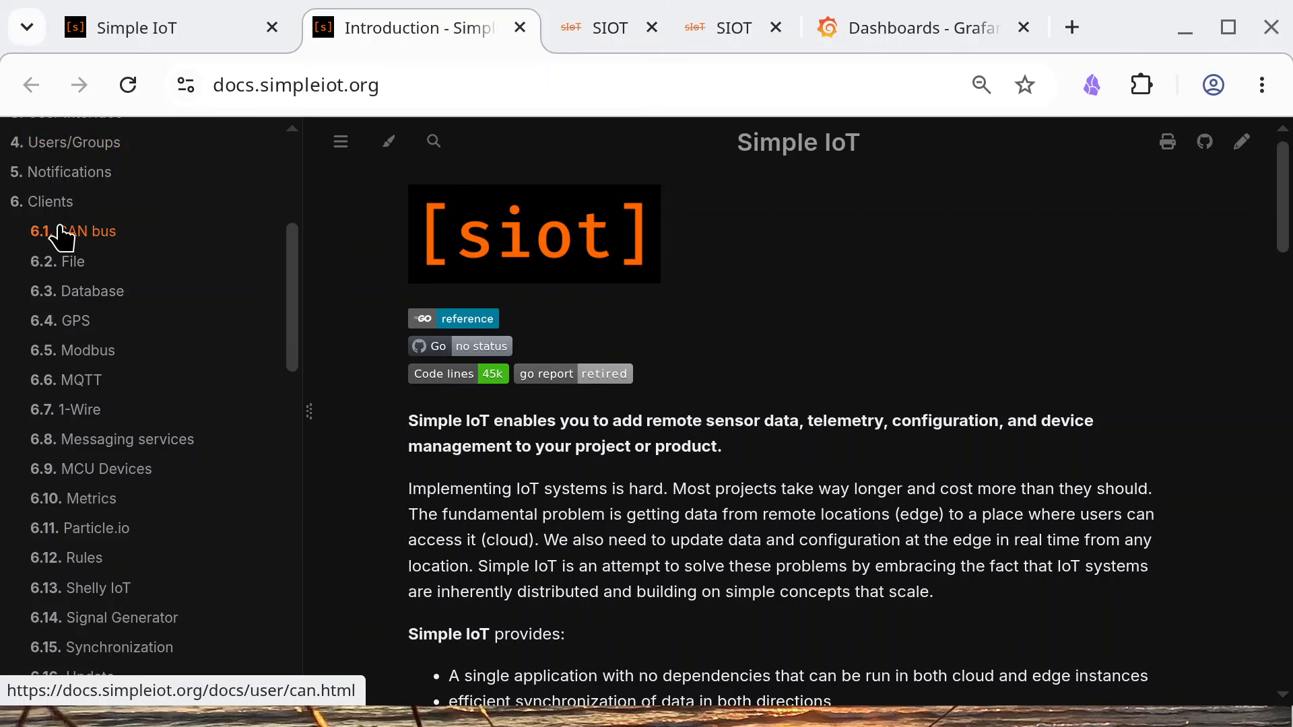
left_click(85, 382)
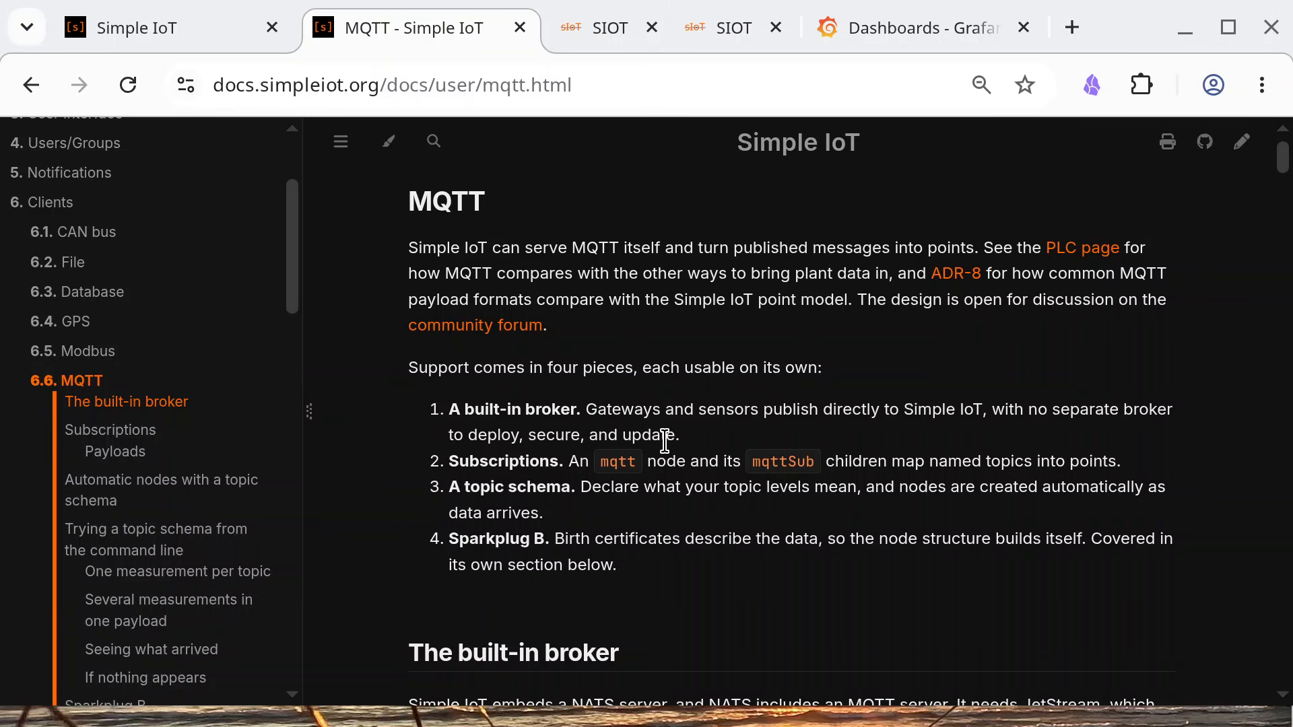
Read the MQTT page's sections on the built-in broker and subscriptions, including the port setting and mqttSub example
scroll(664, 463, "down", 5)
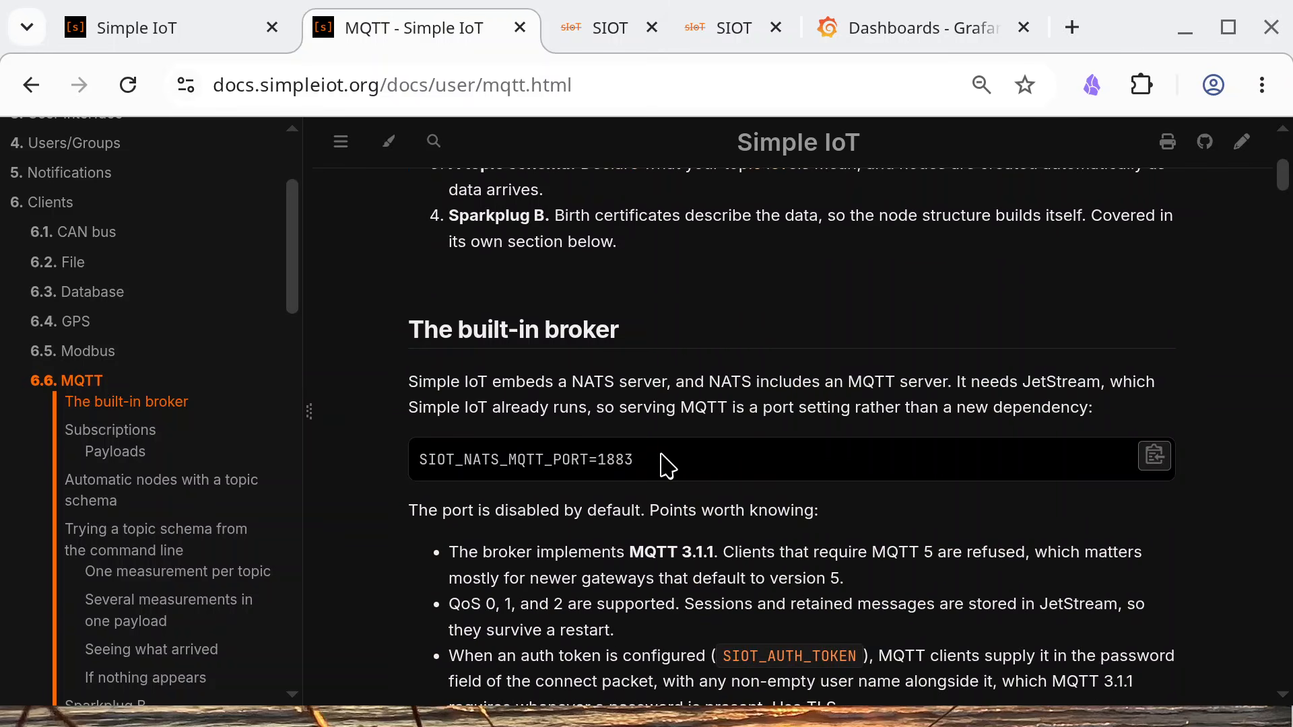
scroll(664, 464, "down", 2)
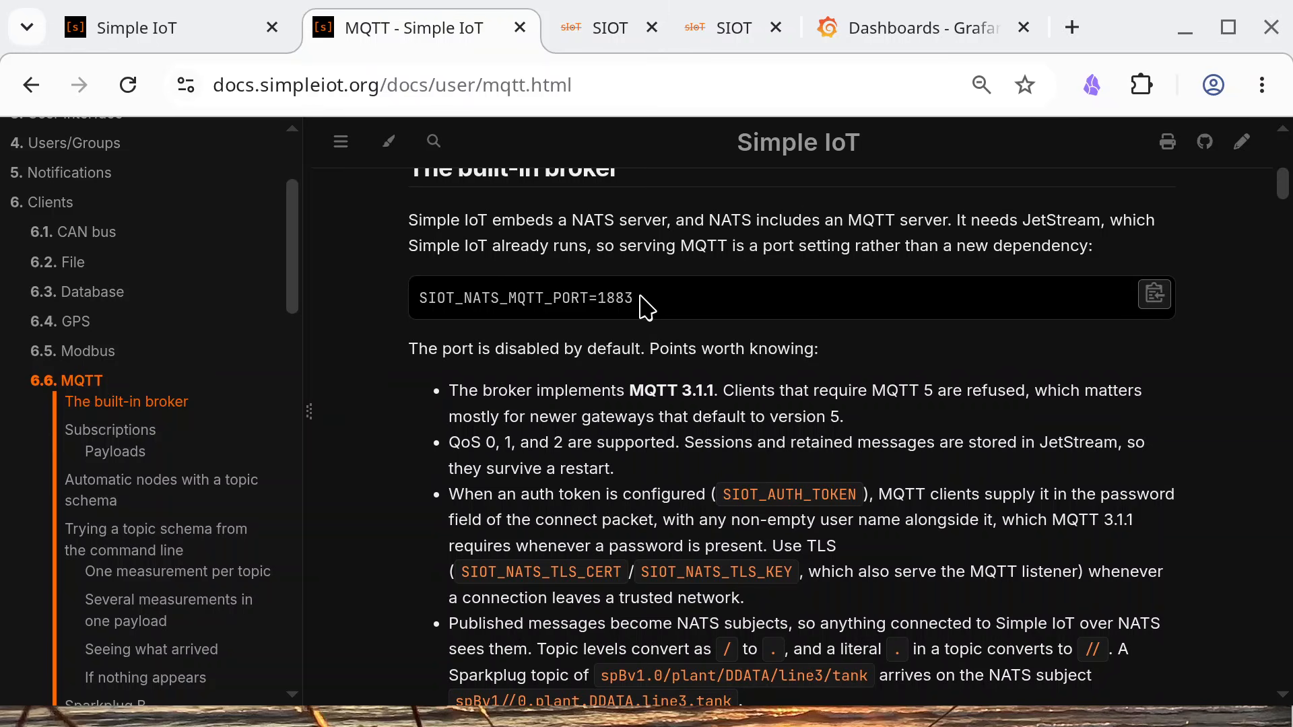
scroll(645, 309, "down", 2)
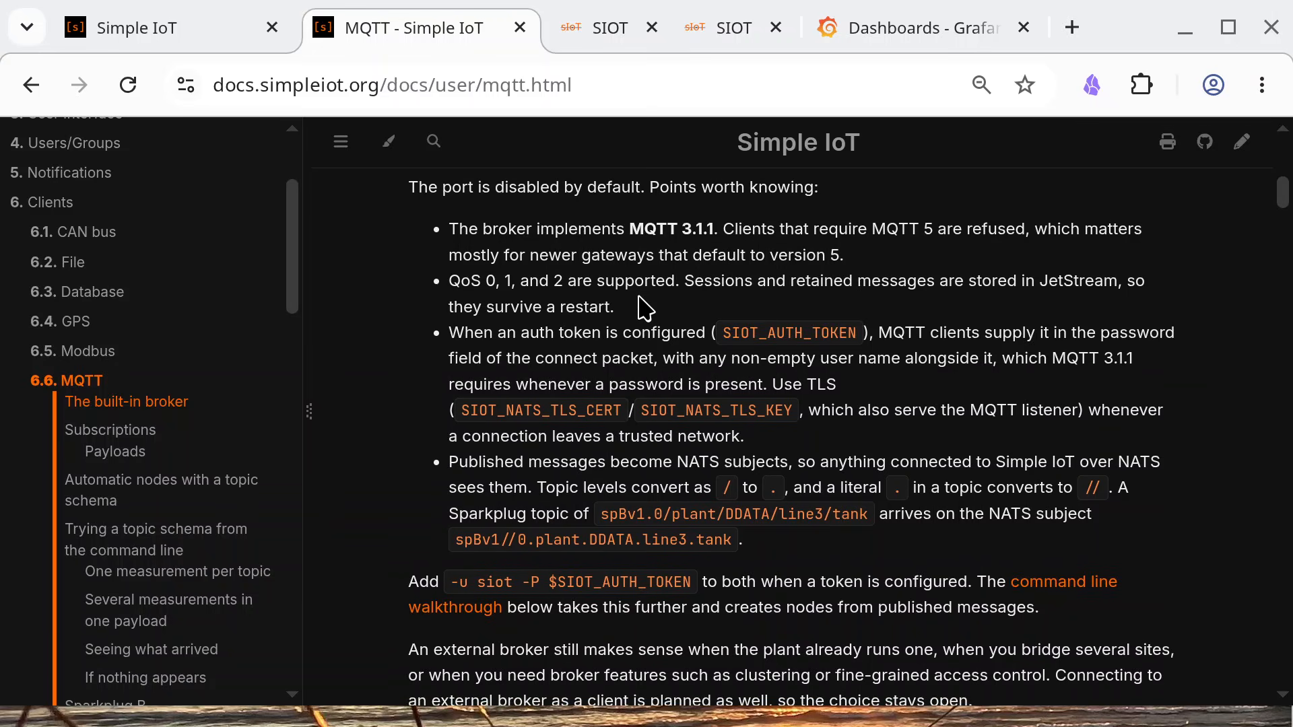
scroll(640, 300, "down", 2)
scroll(639, 297, "up", 2)
scroll(643, 306, "down", 4)
scroll(626, 300, "down", 2)
scroll(633, 309, "down", 8)
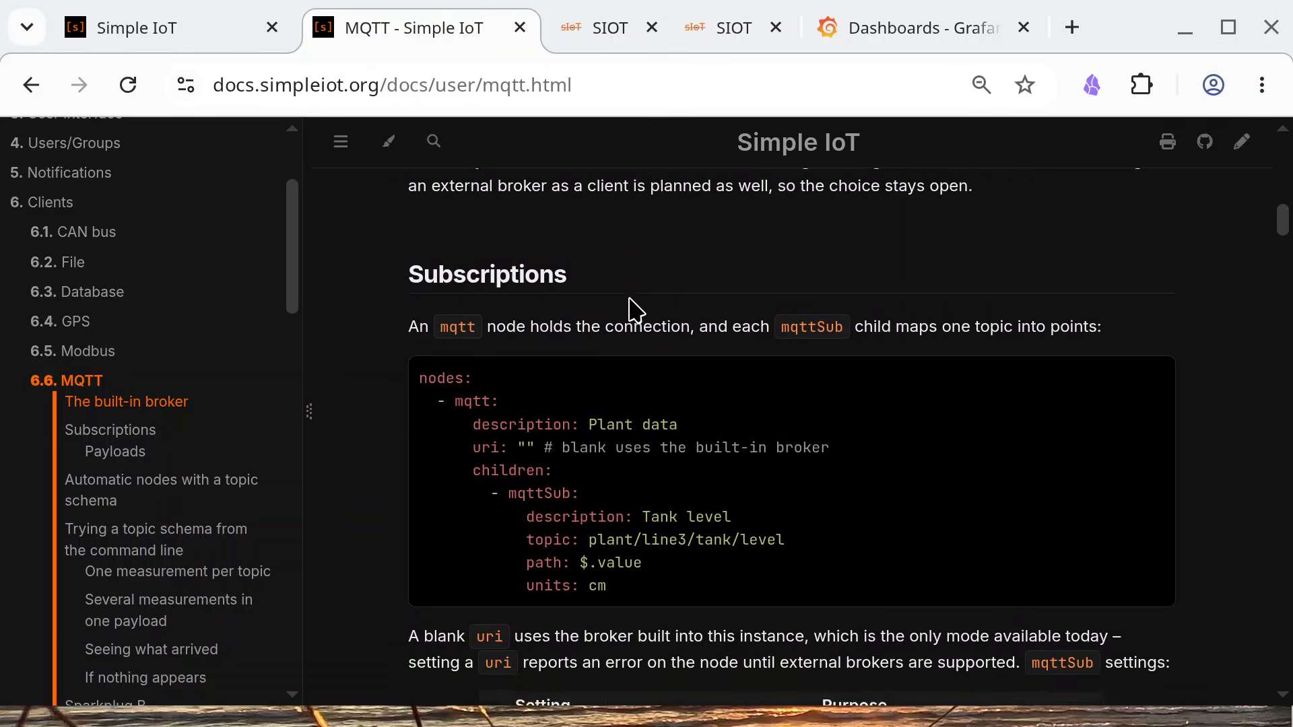
scroll(630, 299, "up", 8)
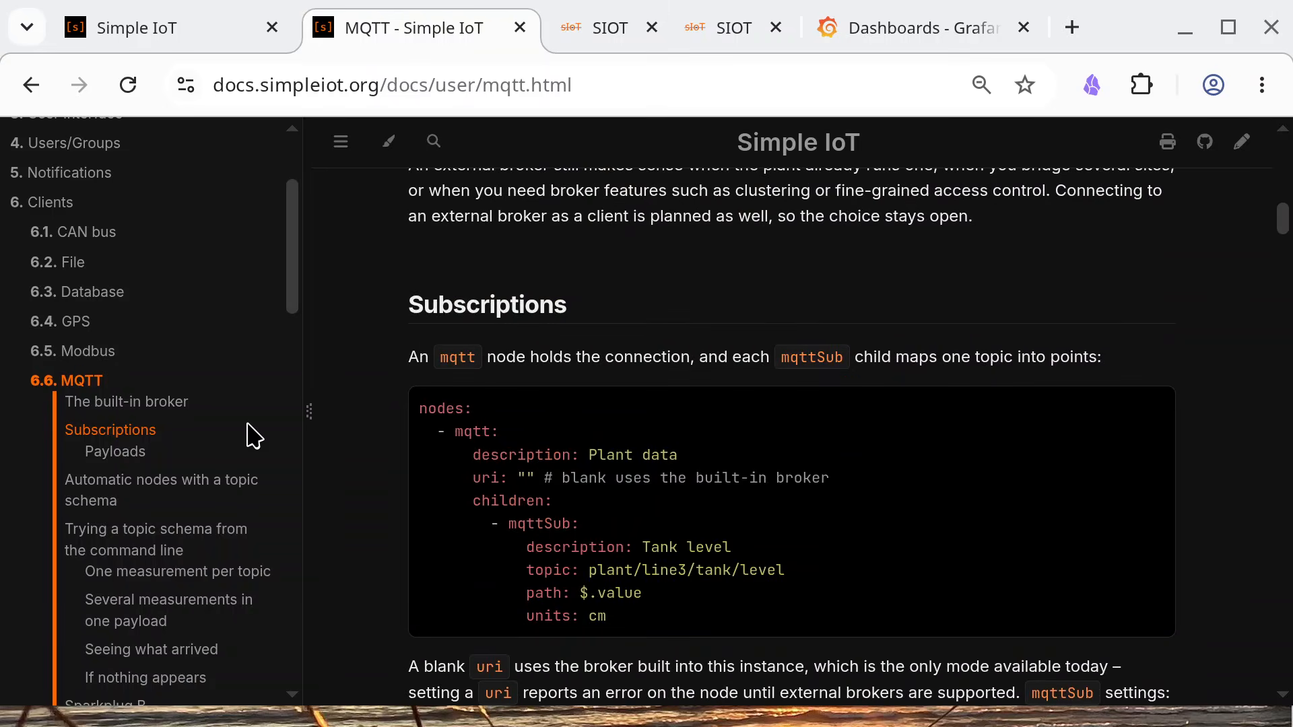
Go to the section "Automatic nodes with a topic schema" and examine the topicSchema value in its example
left_click(218, 499)
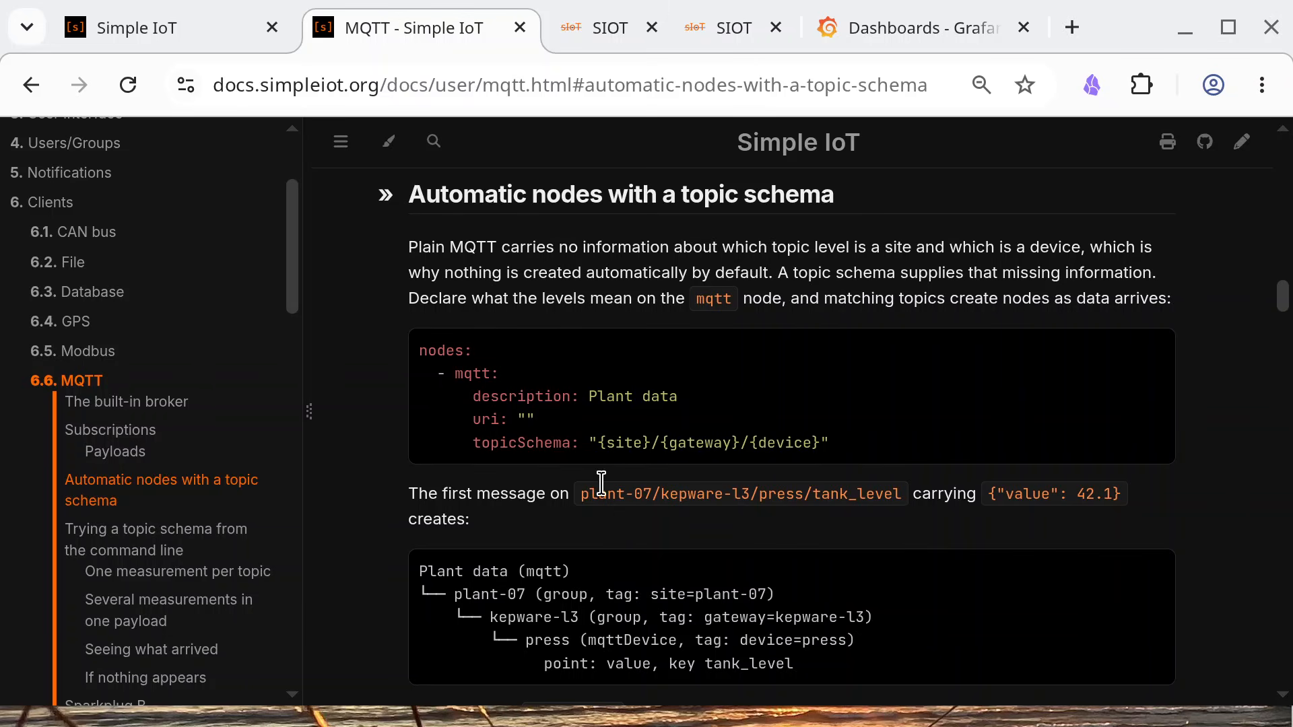
mouse_move(583, 459)
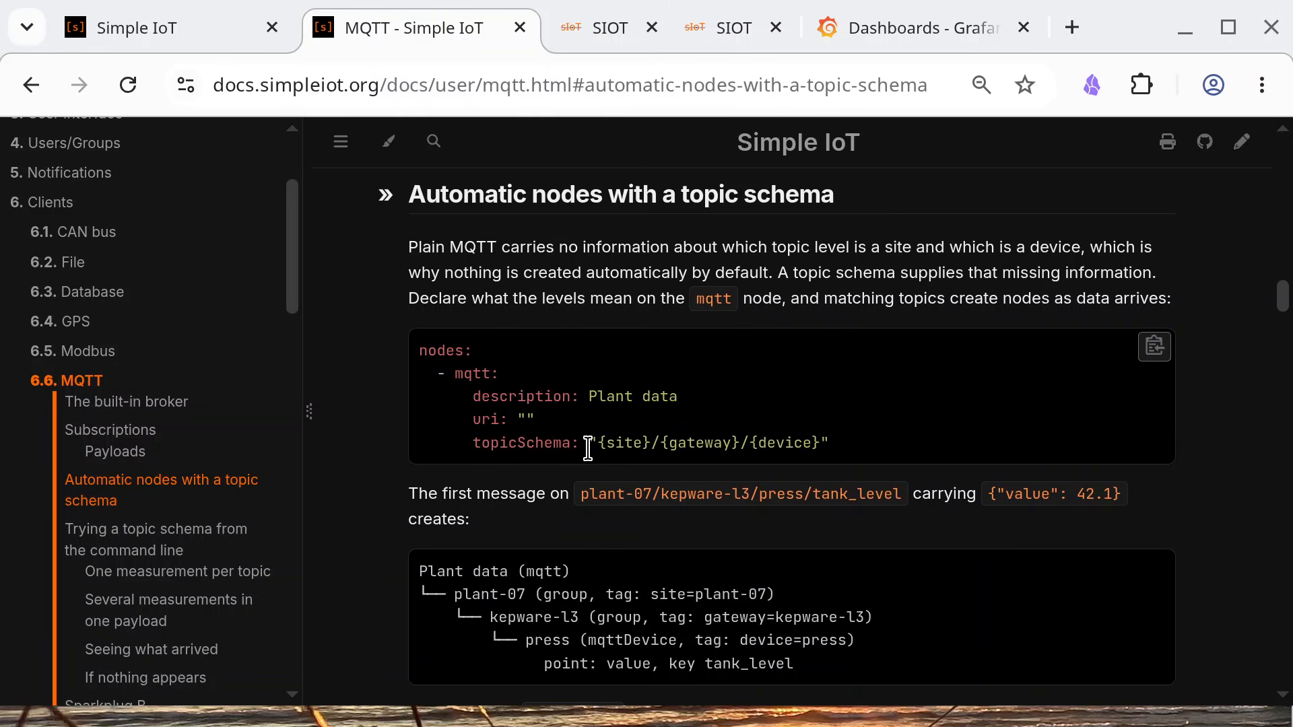
mouse_move(610, 442)
left_click_drag(585, 436, 862, 462)
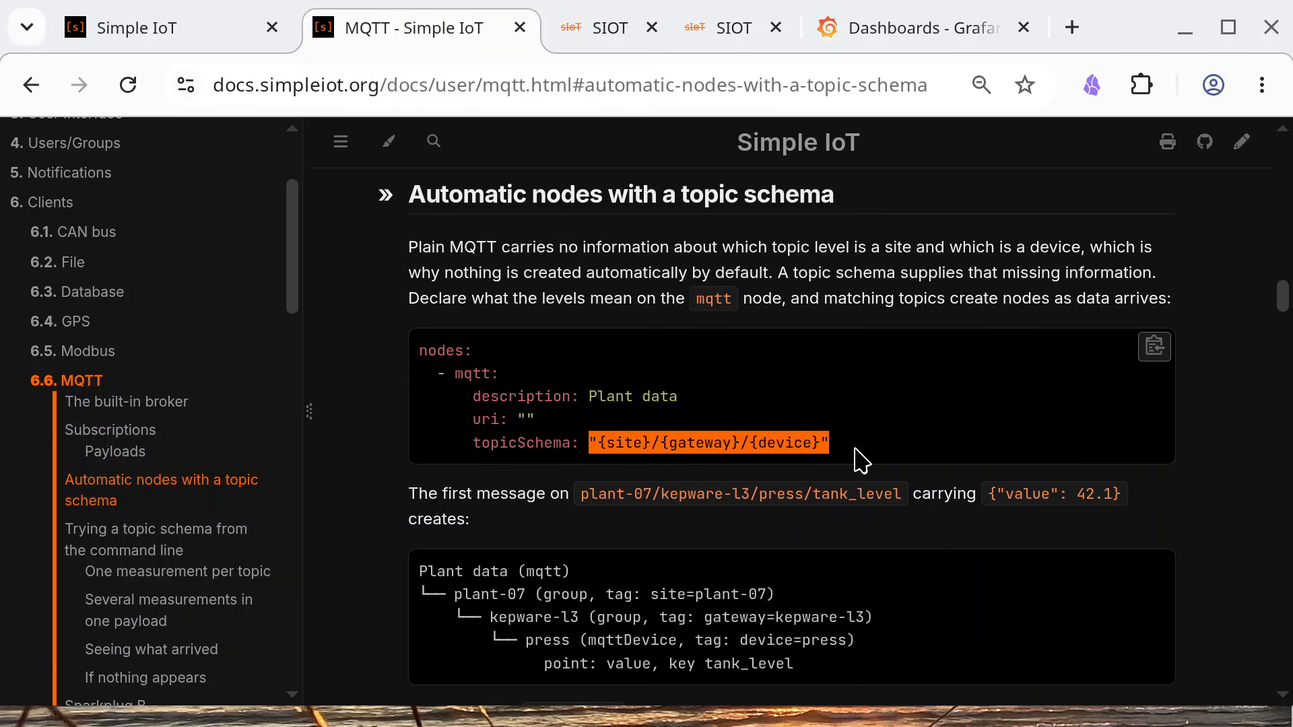
left_click(623, 516)
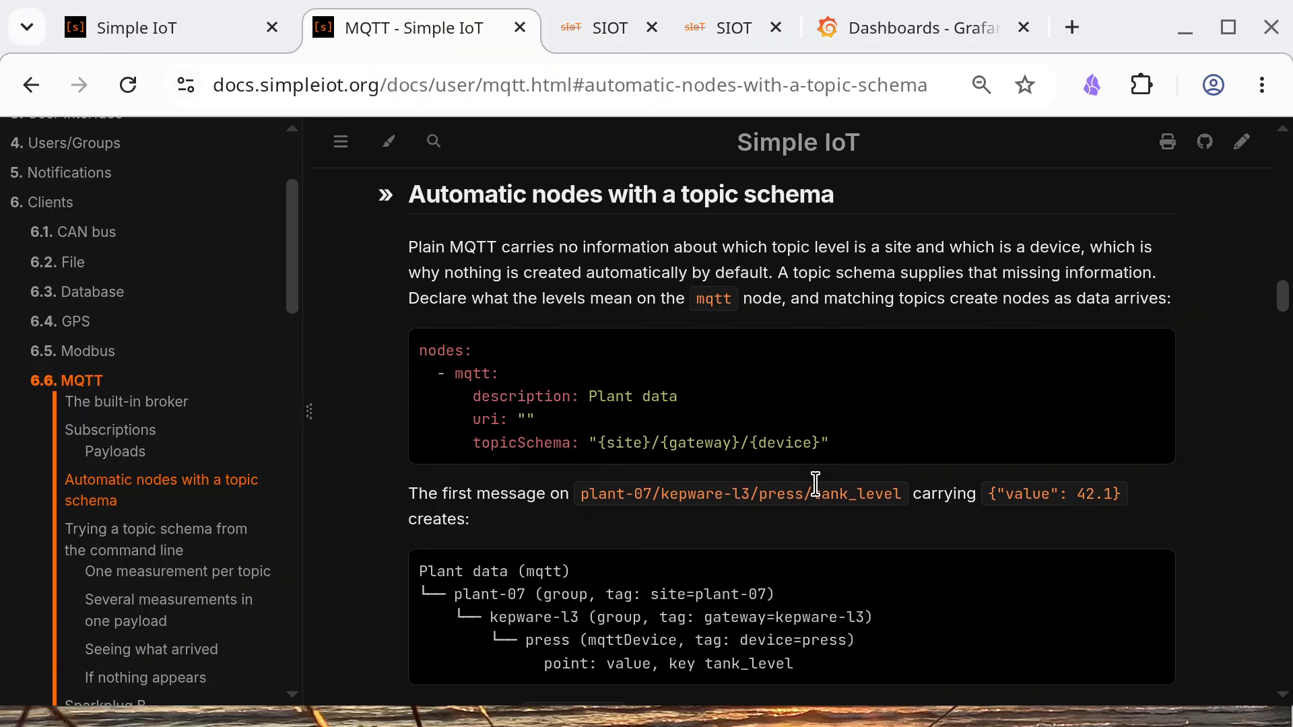
Copy the siot import command block that adds an mqtt node under "Trying a topic schema from the command line"
scroll(636, 414, "down", 7)
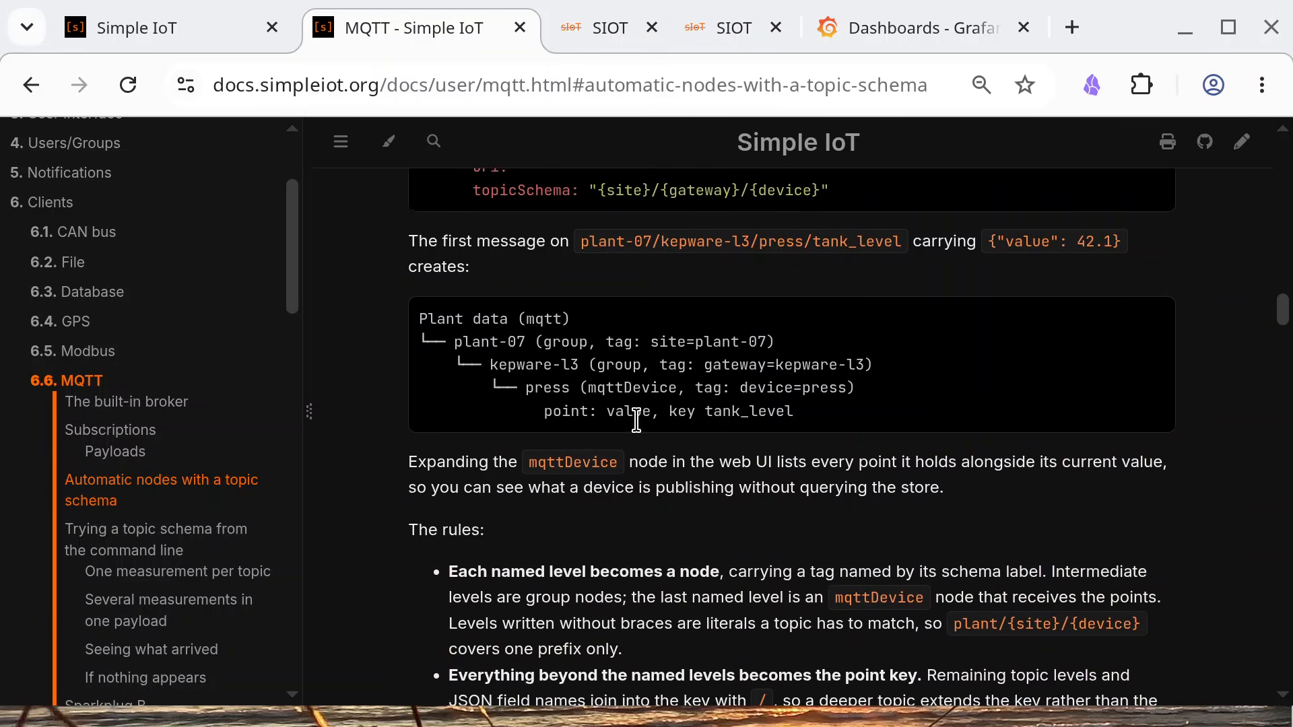
scroll(636, 431, "down", 15)
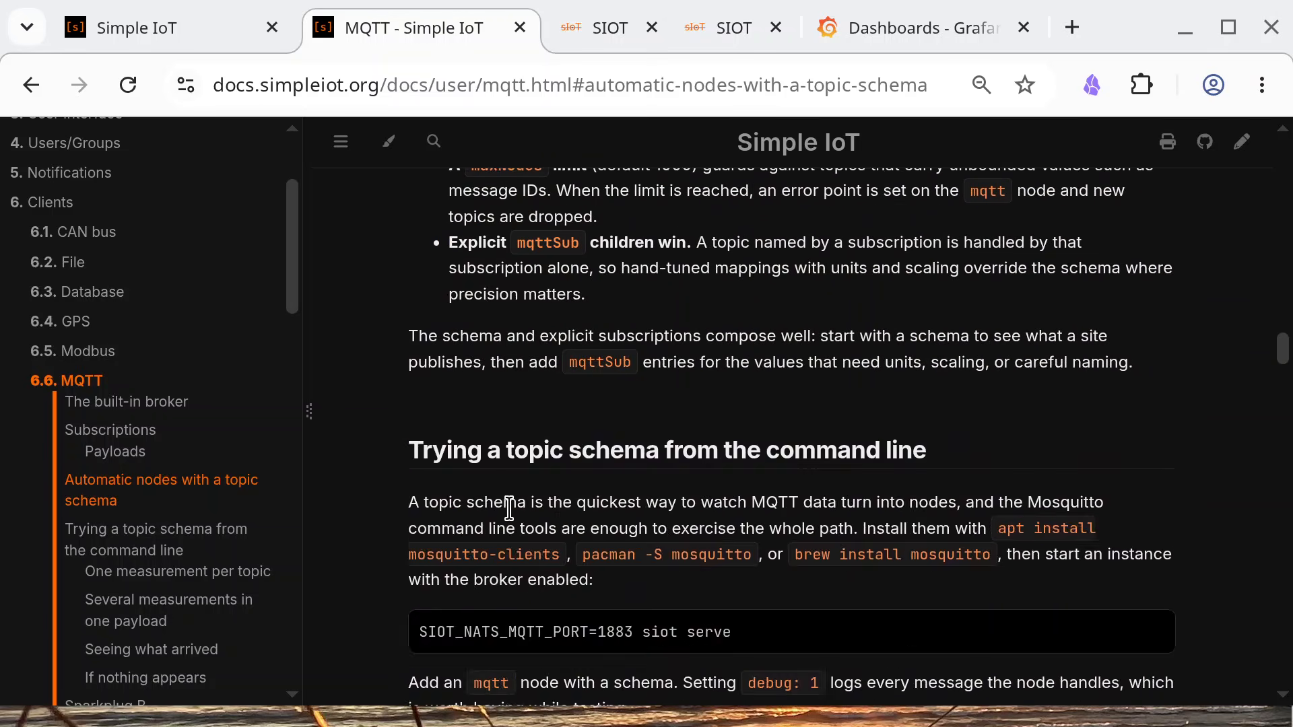
scroll(509, 509, "up", 3)
scroll(509, 509, "down", 2)
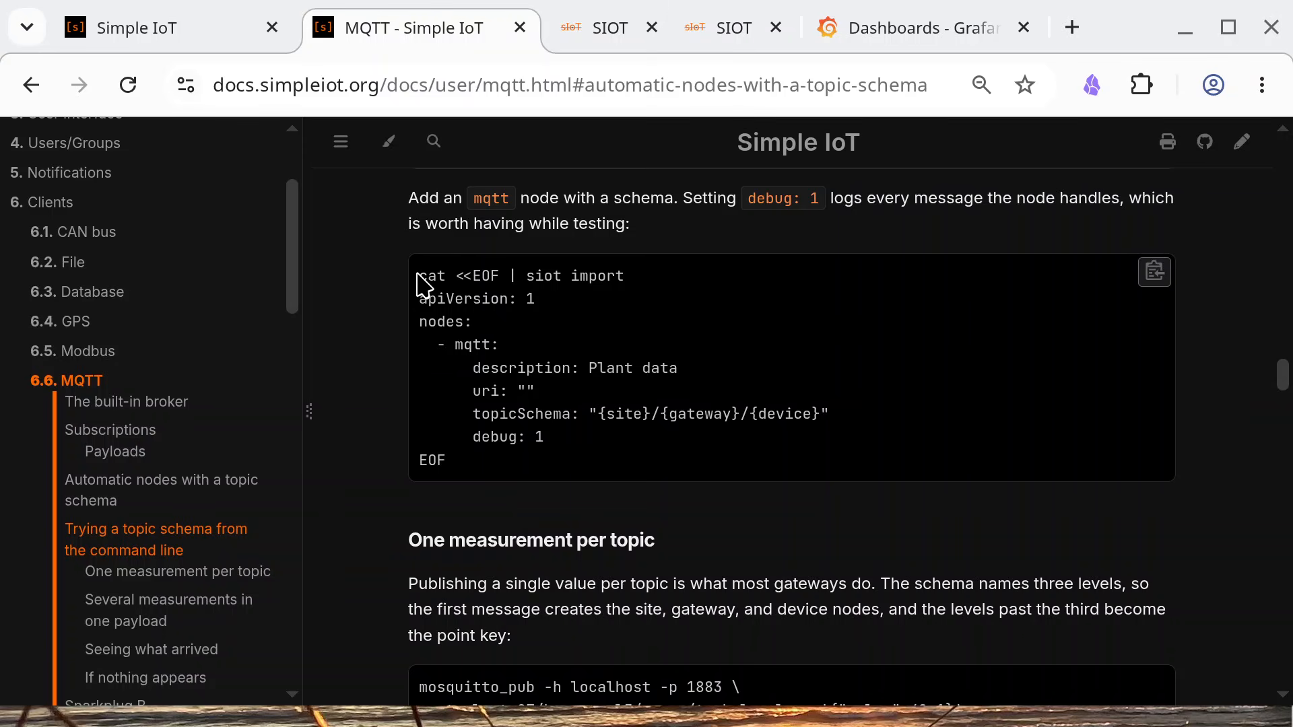
left_click_drag(419, 277, 590, 525)
key("ctrl+c")
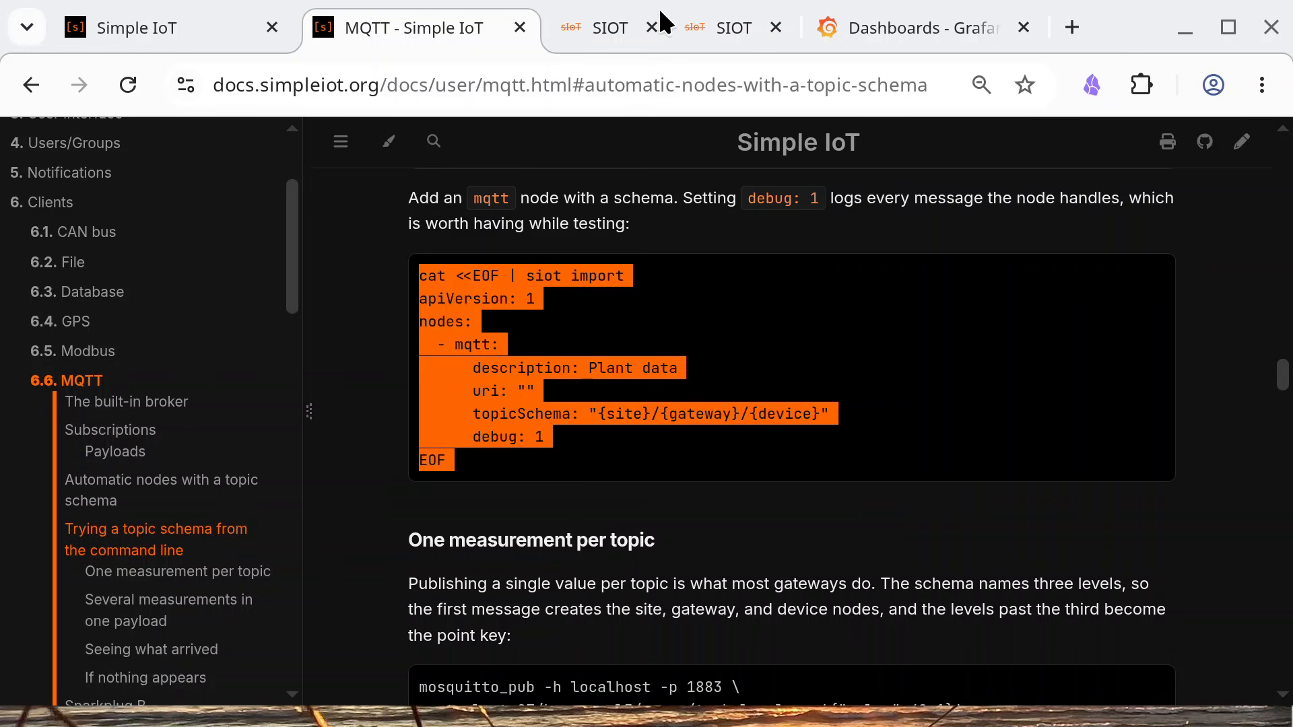
left_click(570, 29)
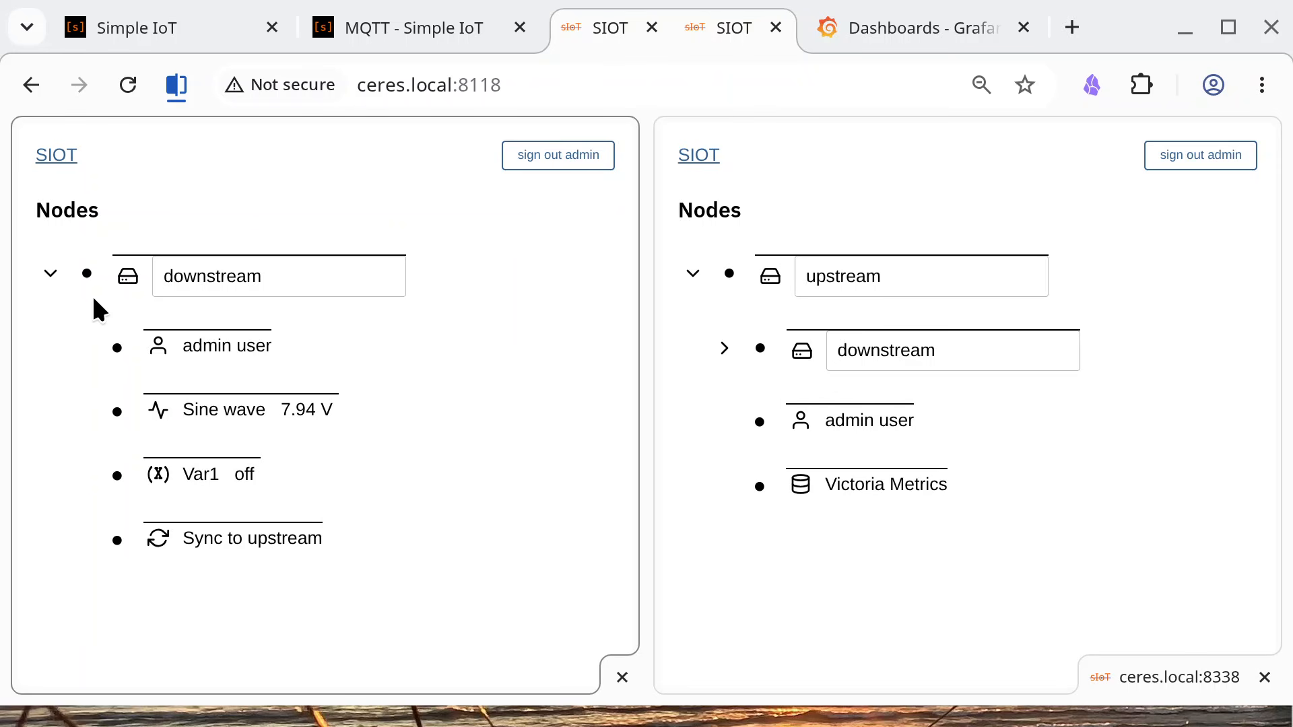
left_click(87, 273)
scroll(160, 560, "down", 5)
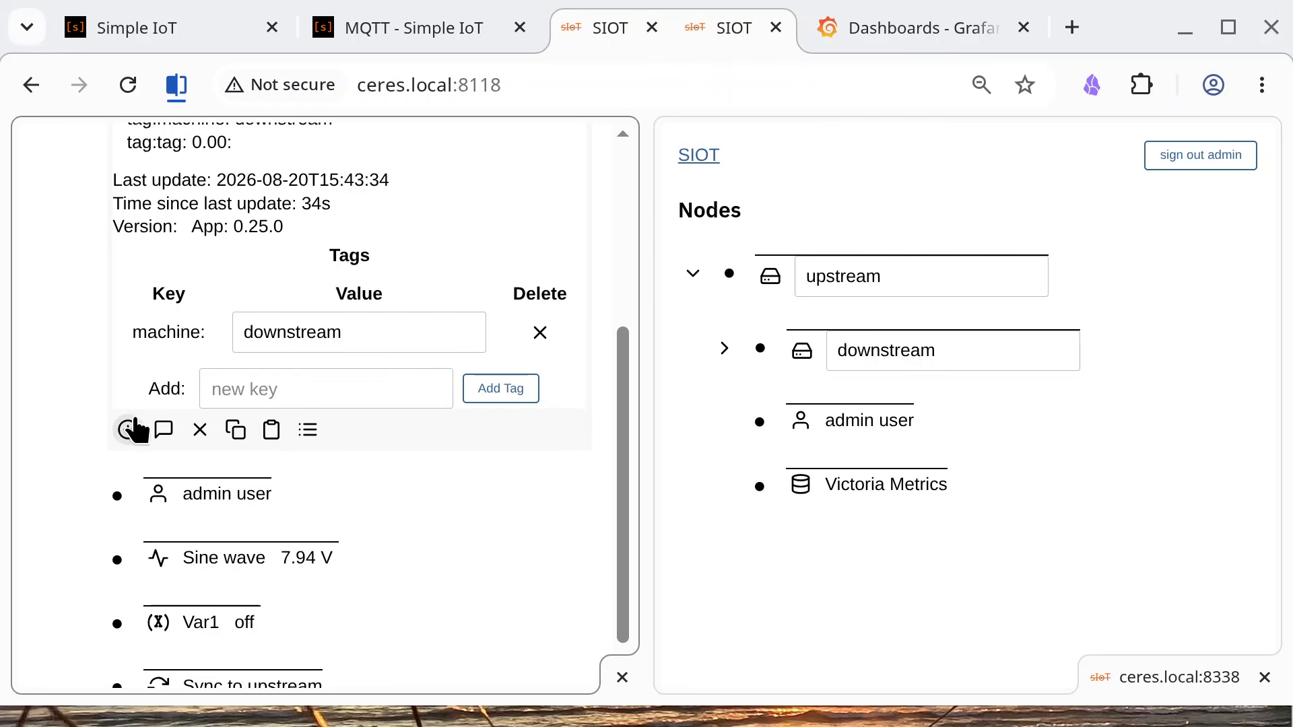
left_click(128, 430)
scroll(203, 482, "down", 7)
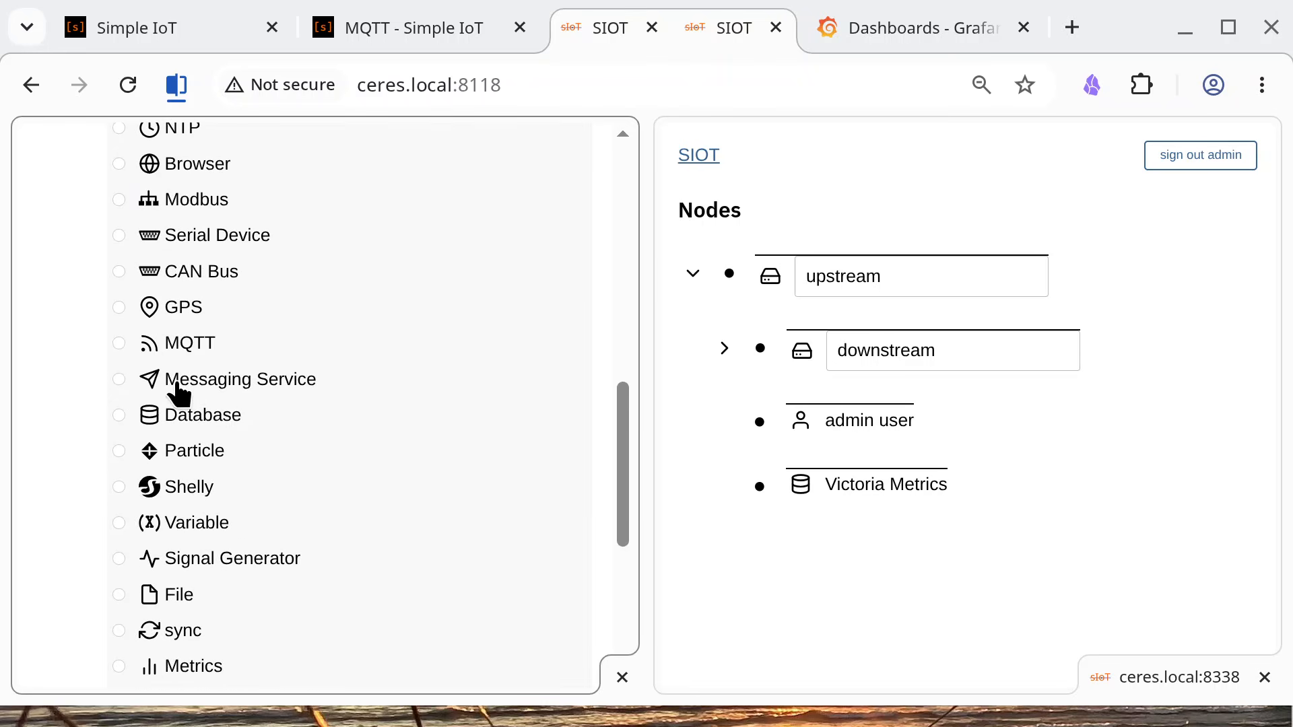
left_click(120, 344)
scroll(311, 445, "down", 4)
scroll(296, 449, "up", 2)
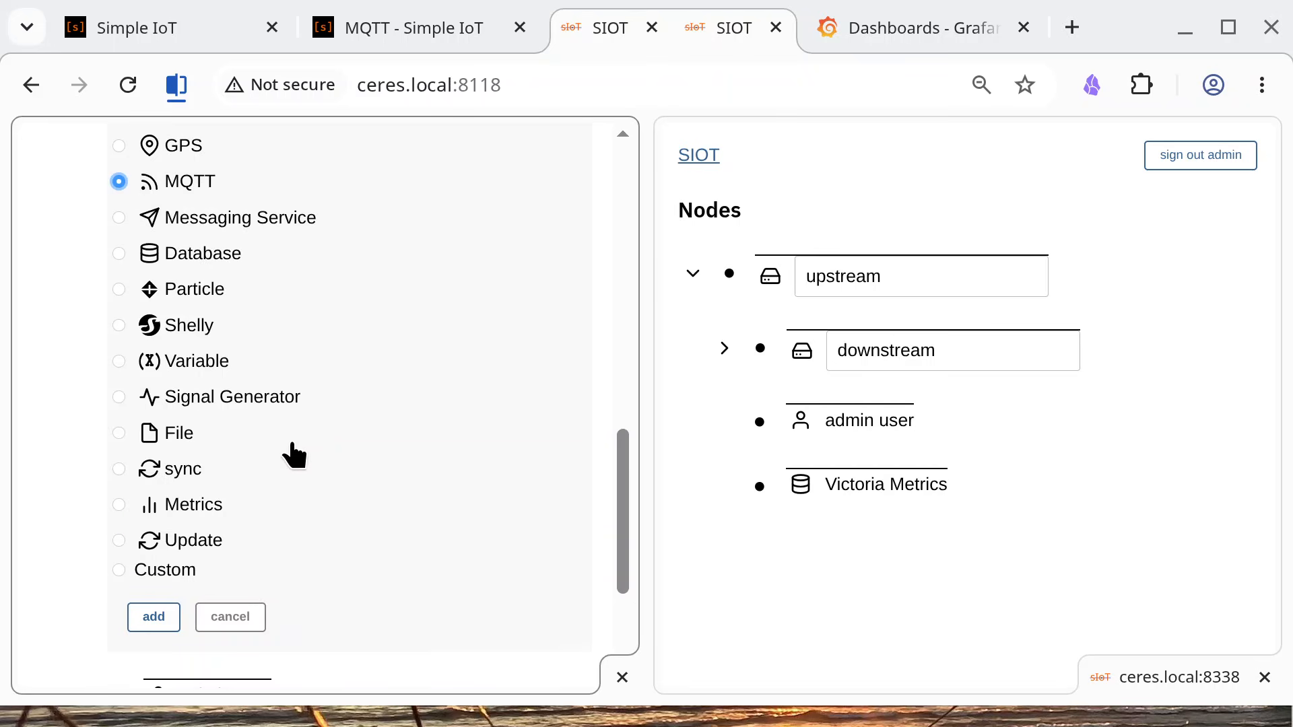
left_click(232, 615)
scroll(239, 579, "up", 5)
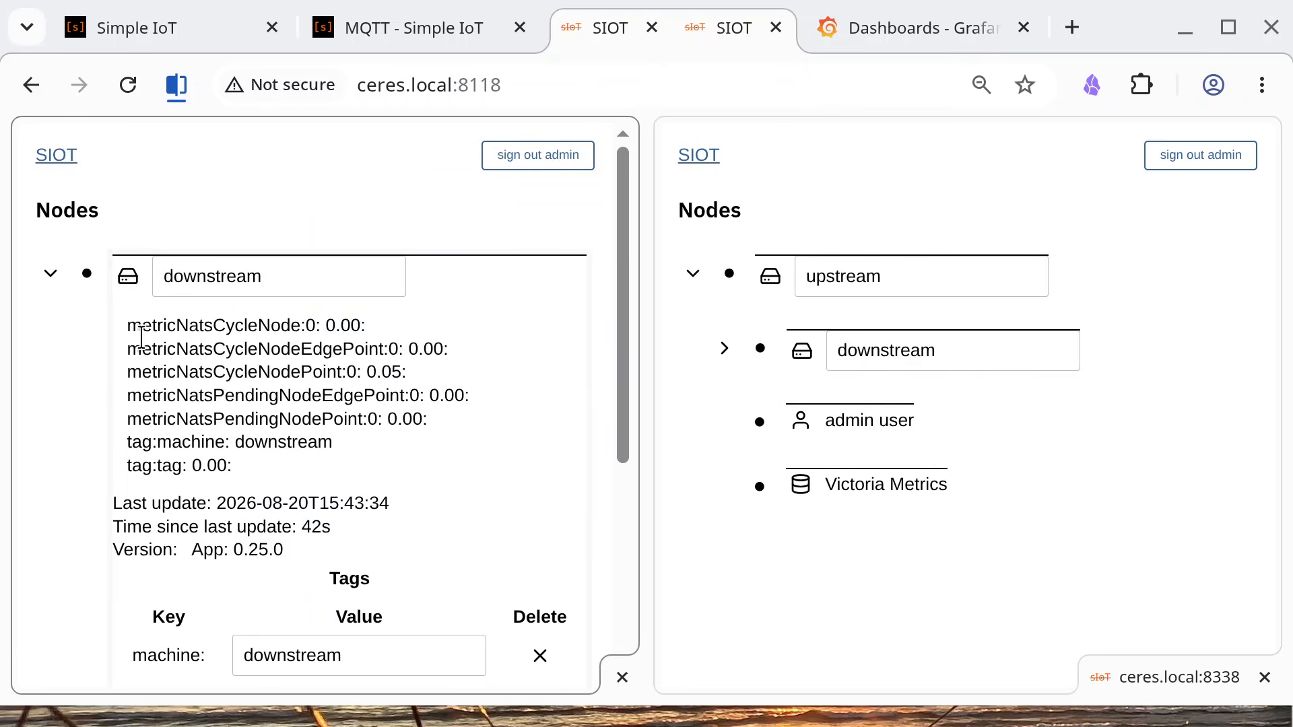
left_click(86, 273)
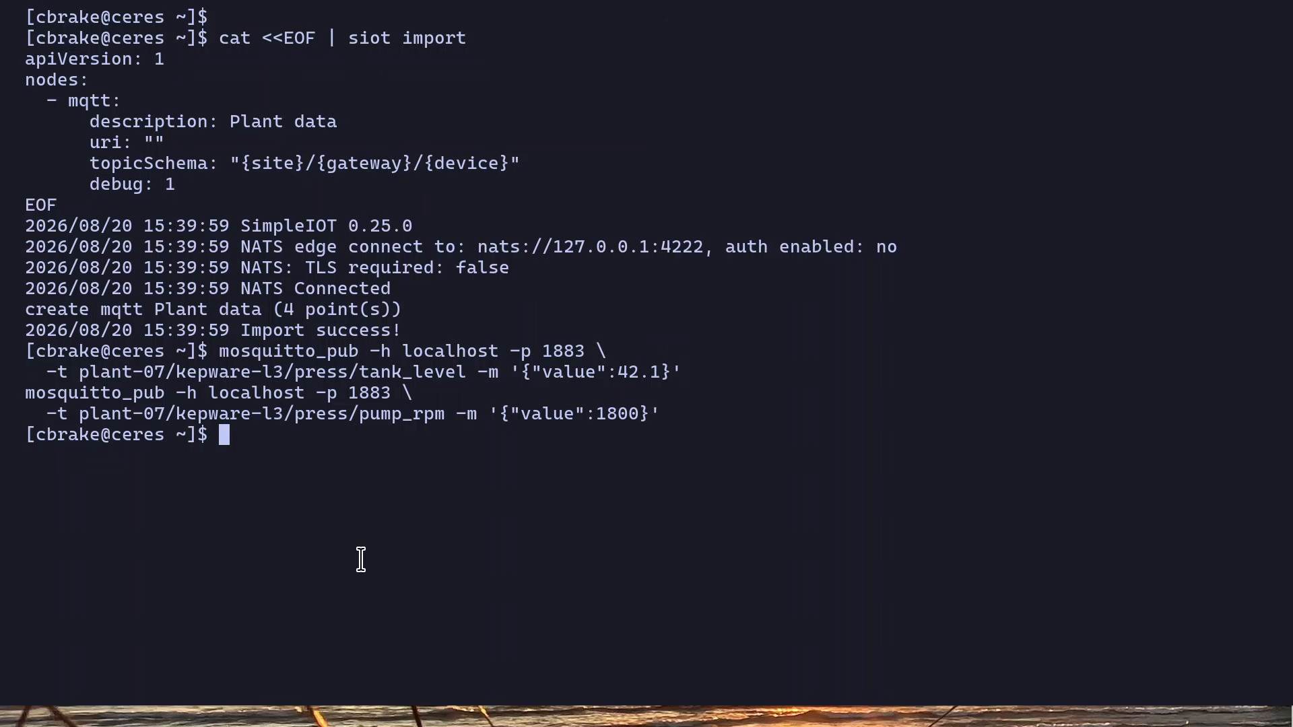
Clear the terminal and run the copied siot import command to add the Plant data mqtt node with schema {site}/{gateway}/{device}
type("cldd")
key("BackSpace")
type("ea")
key("BackSpace")
key("BackSpace")
key("BackSpace")
type("ear")
key("Return")
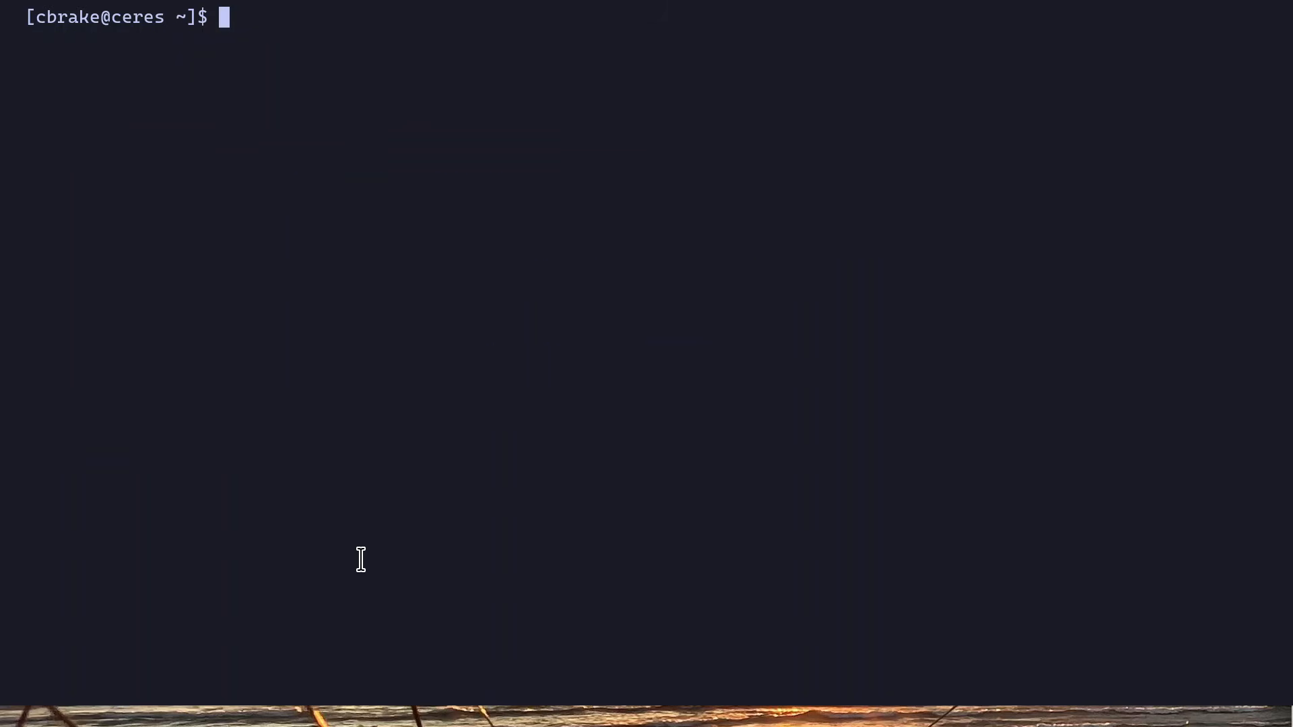
key("ctrl+shift+v")
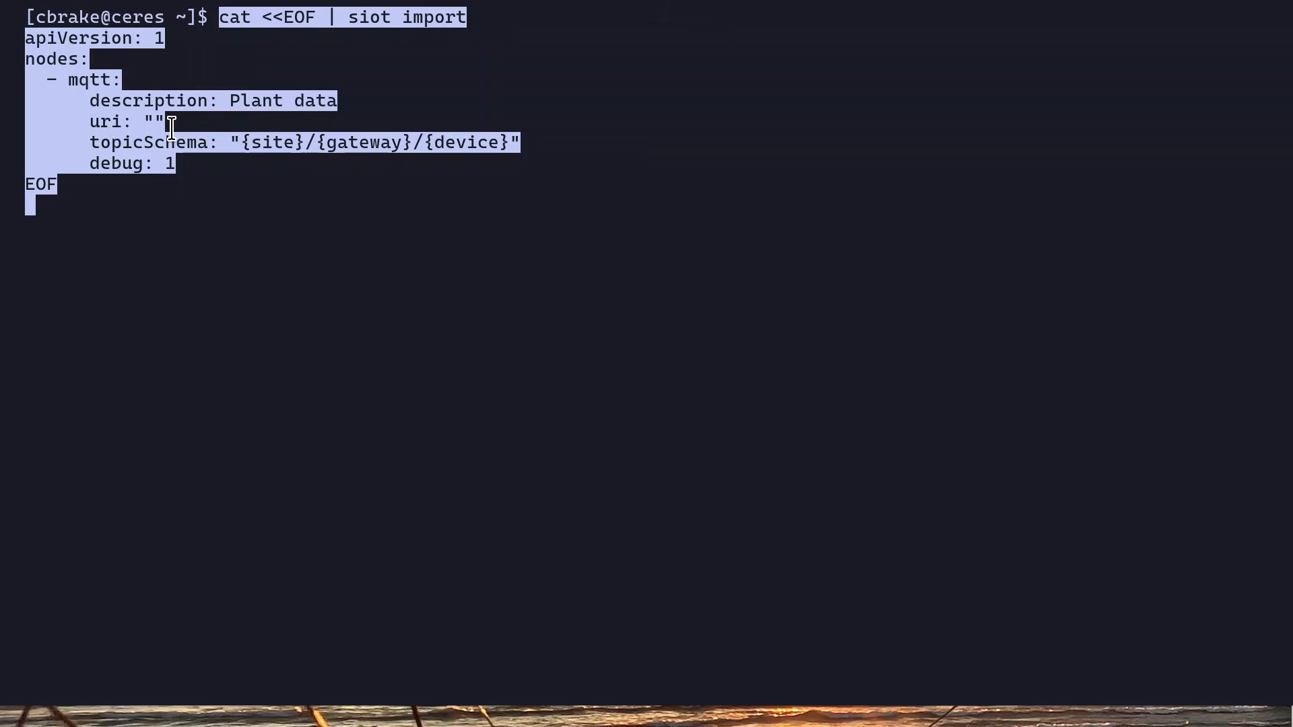
key("Return")
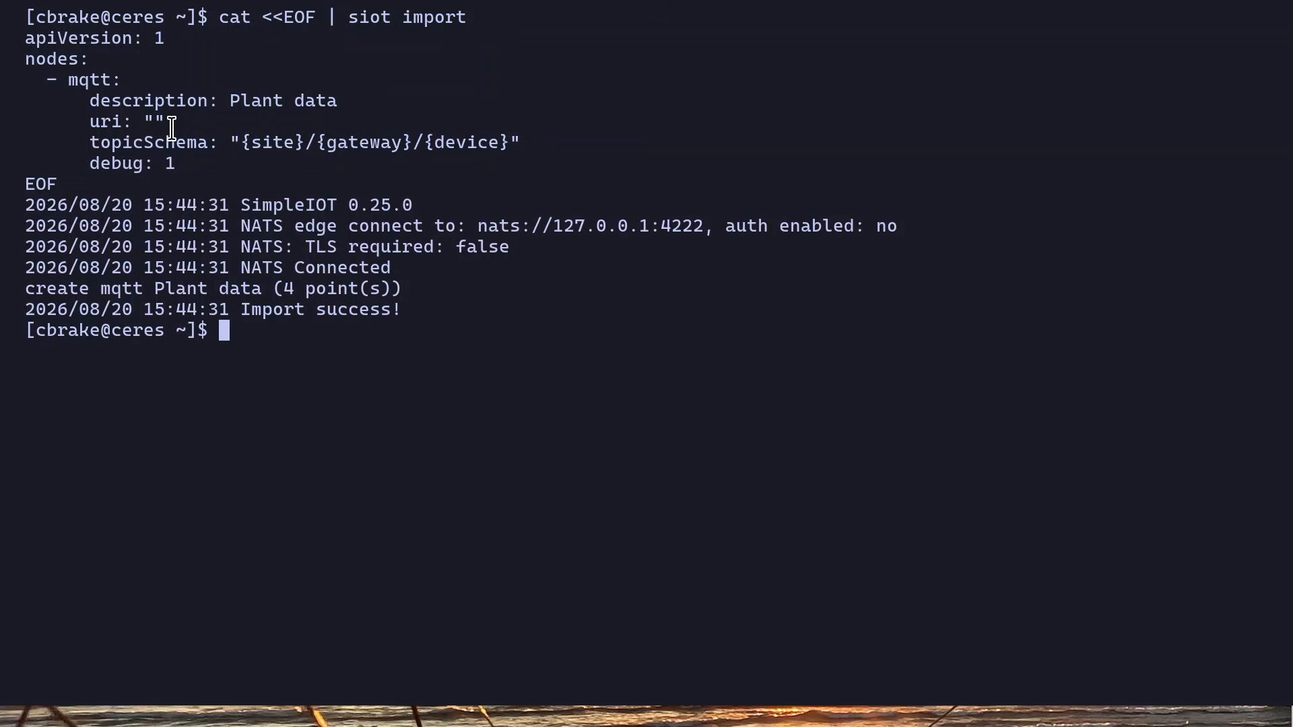
Switch to the browser and examine the Plant data node's settings in the downstream instance, closing them again when done
key("alt+Tab")
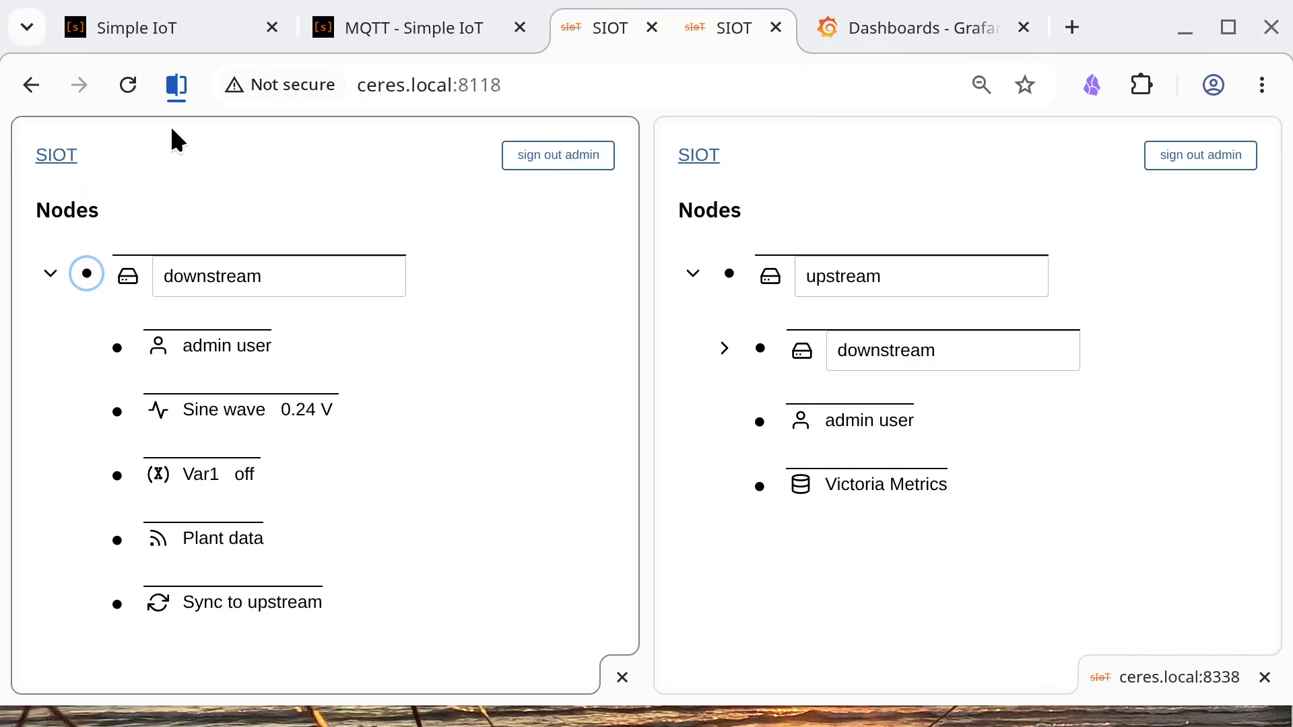
left_click(116, 541)
scroll(155, 525, "down", 5)
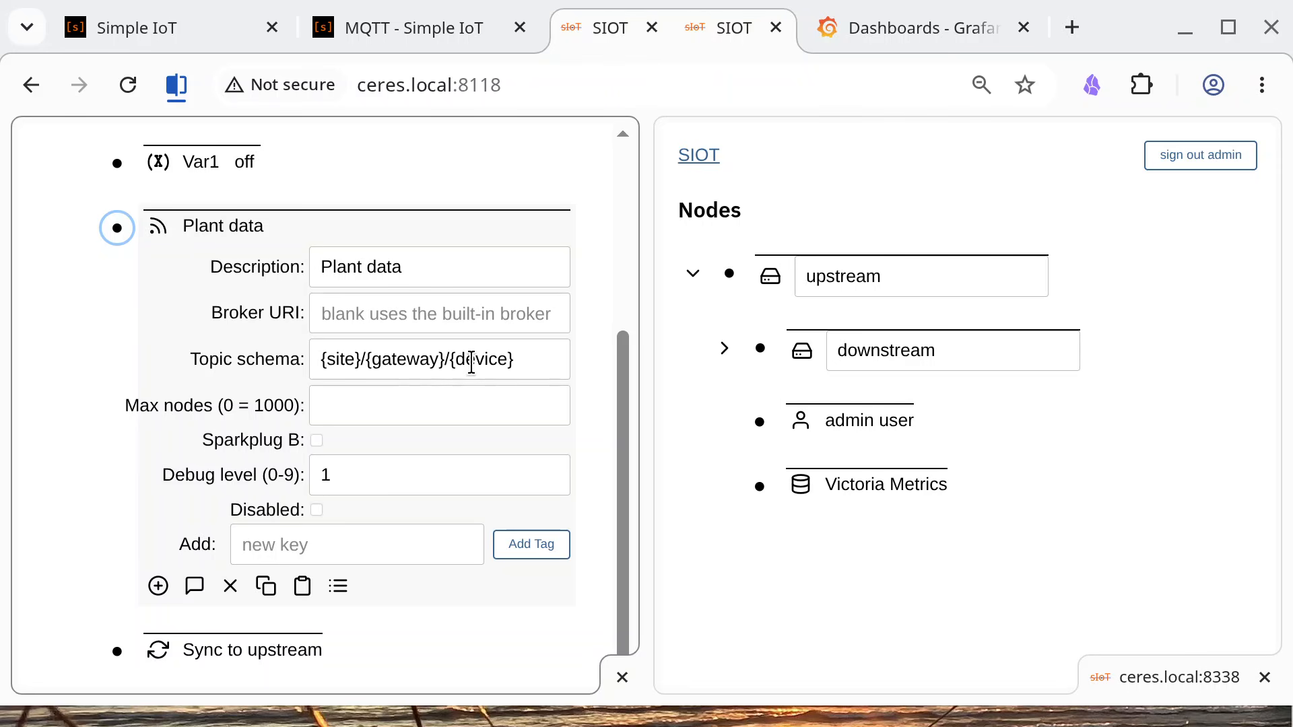
scroll(355, 404, "up", 2)
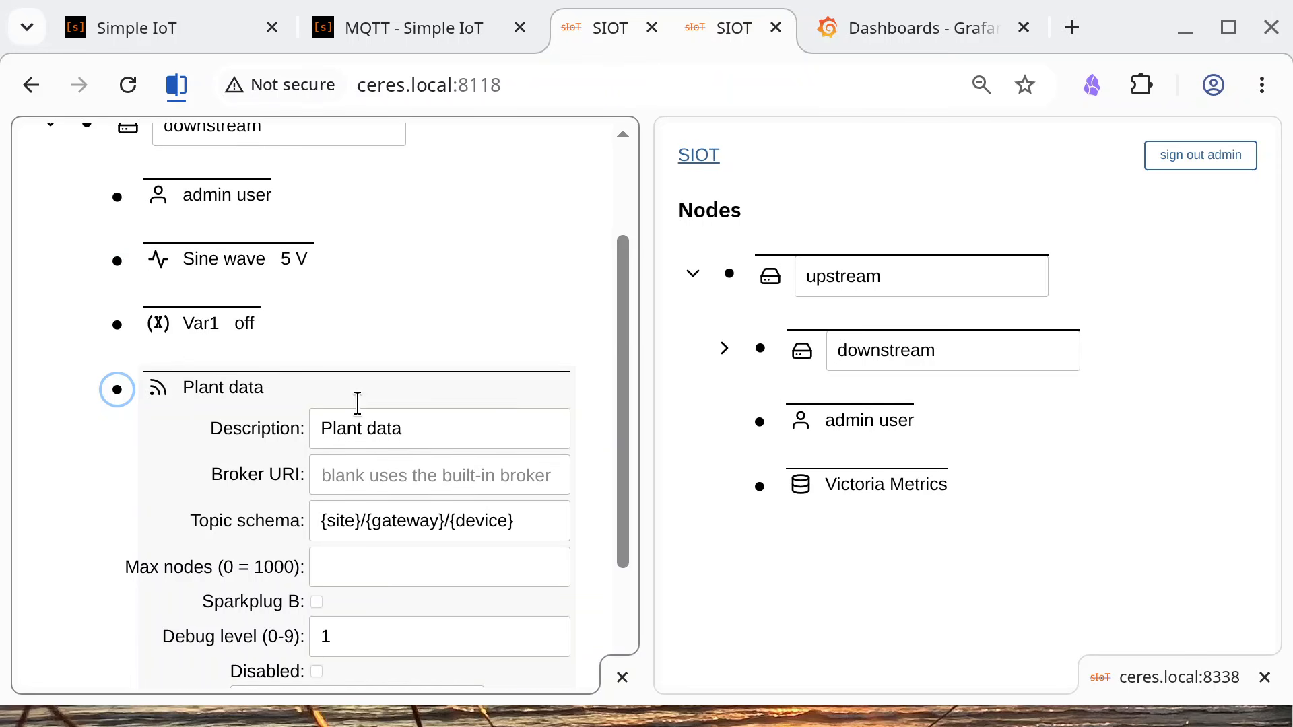
left_click(118, 391)
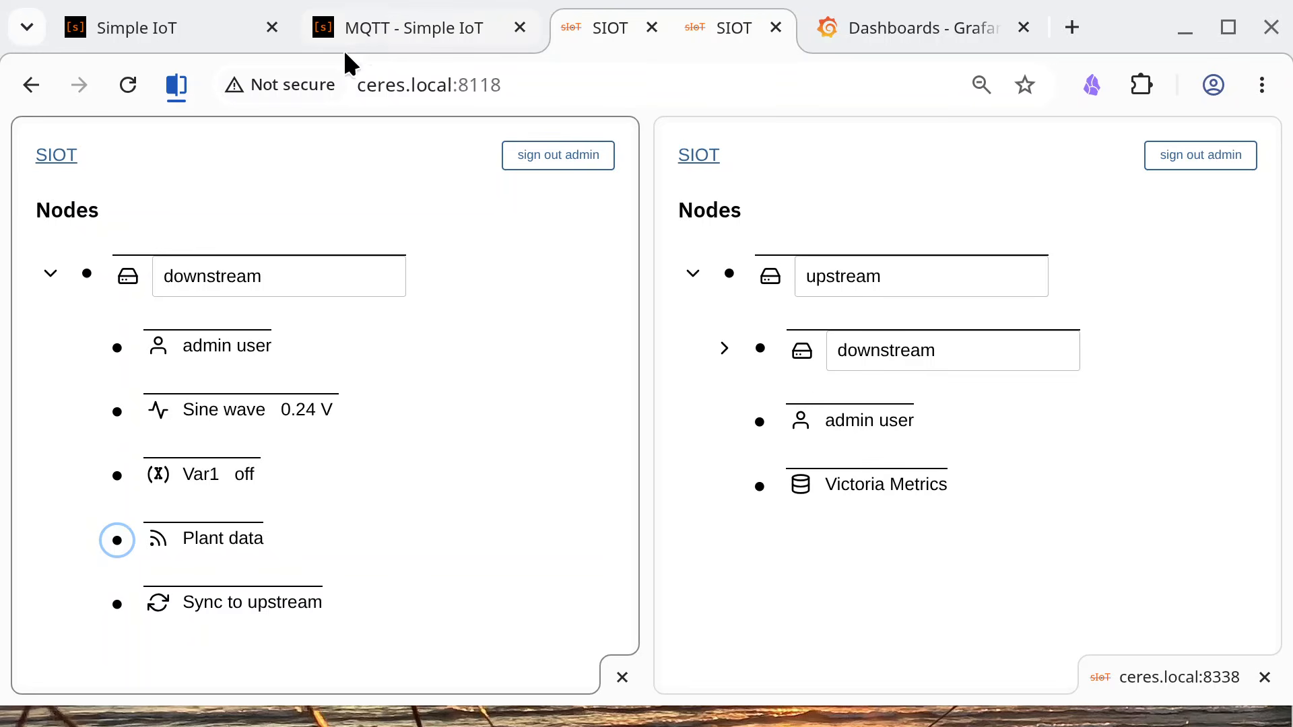
Copy the "One measurement per topic" commands from the MQTT docs and run them in the terminal, publishing tank_level 42.1 and pump_rpm 1800
left_click(356, 11)
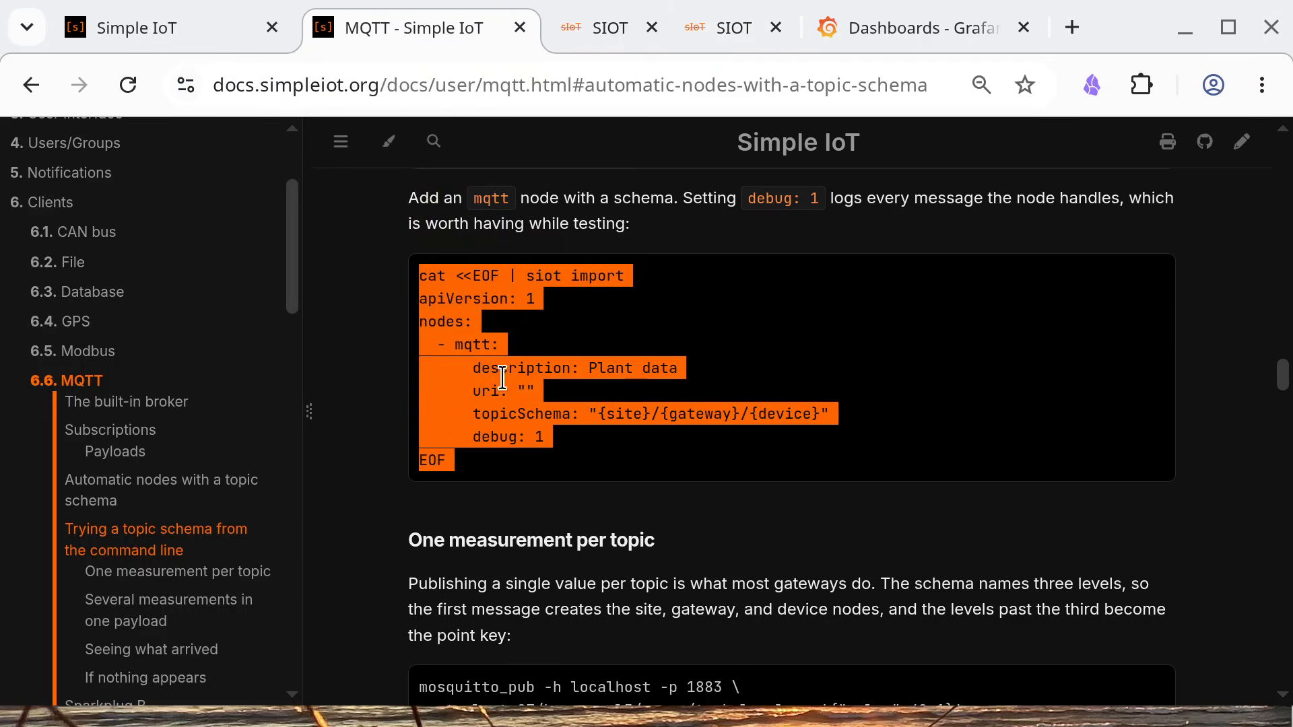
scroll(520, 428, "down", 3)
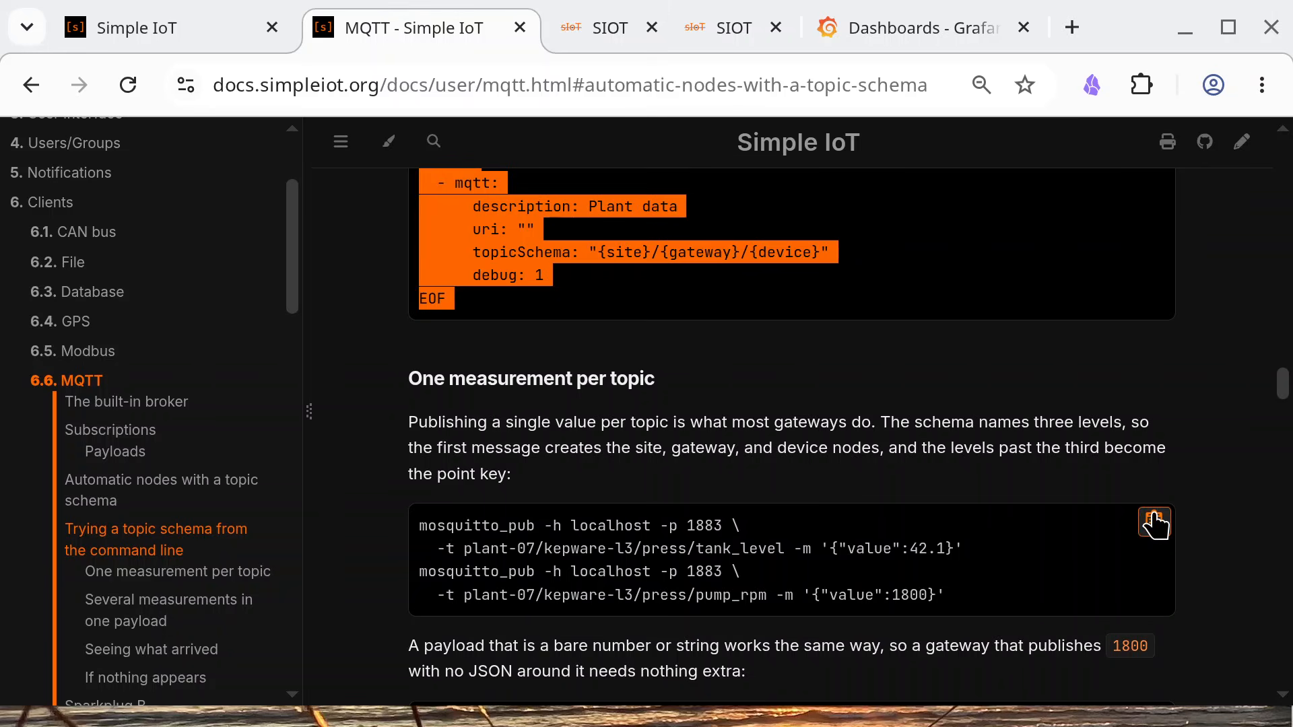
left_click(1155, 522)
key("alt+Tab")
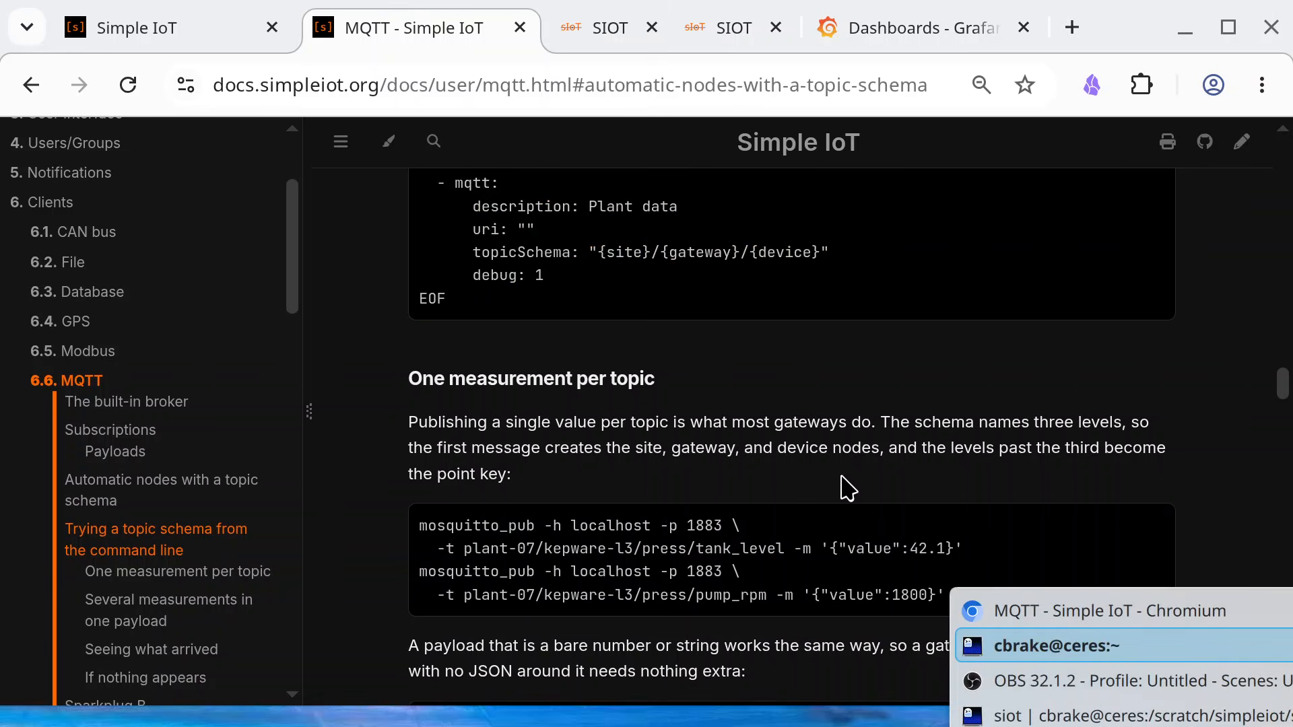
key("alt+Tab")
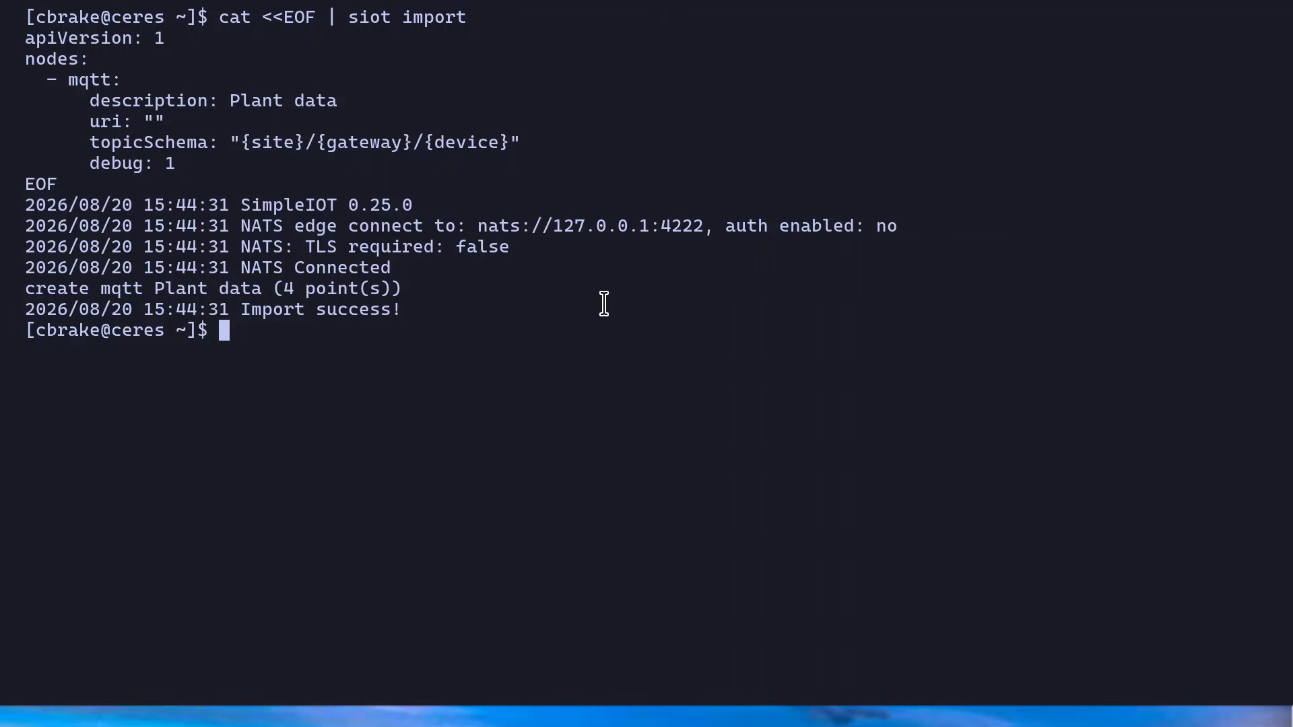
key("ctrl+shift+v")
key("Return")
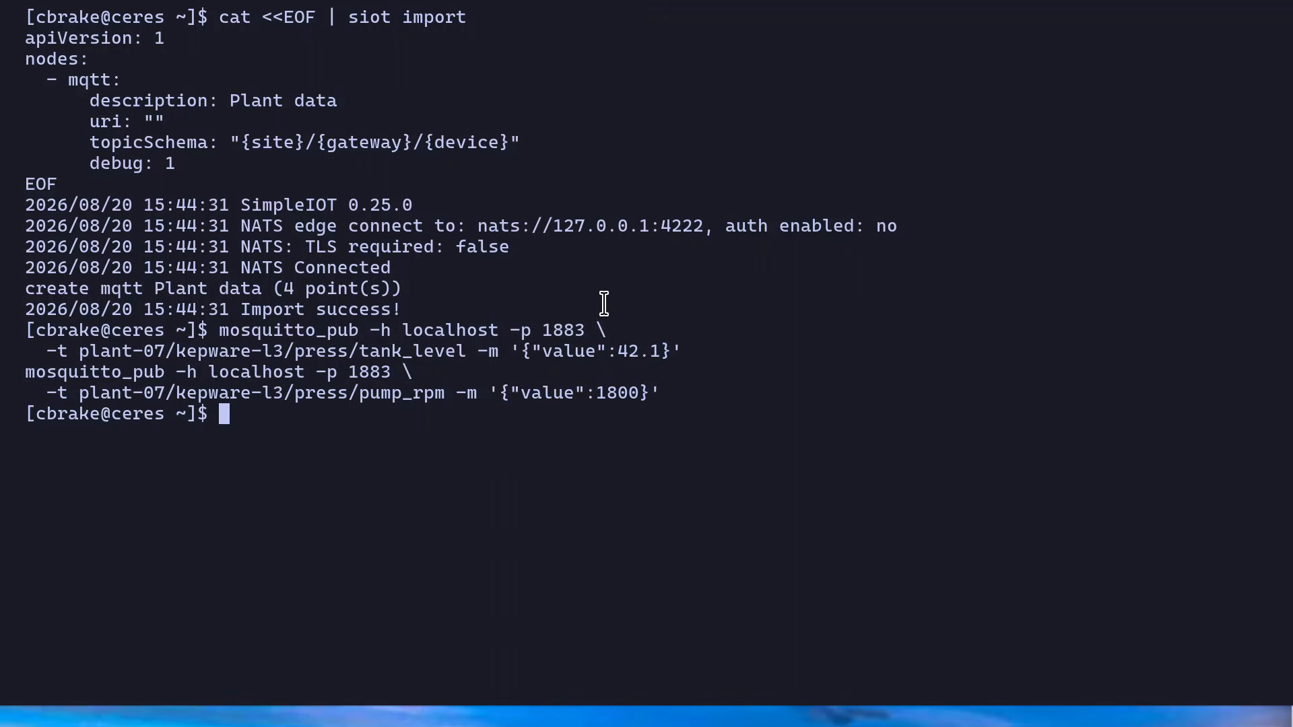
Switch to the SIOT browser tab, expand Plant data, plant-07 and kepware-l3 in the downstream instance, and examine the press device's tags and points
key("alt+Tab")
key("alt+Tab")
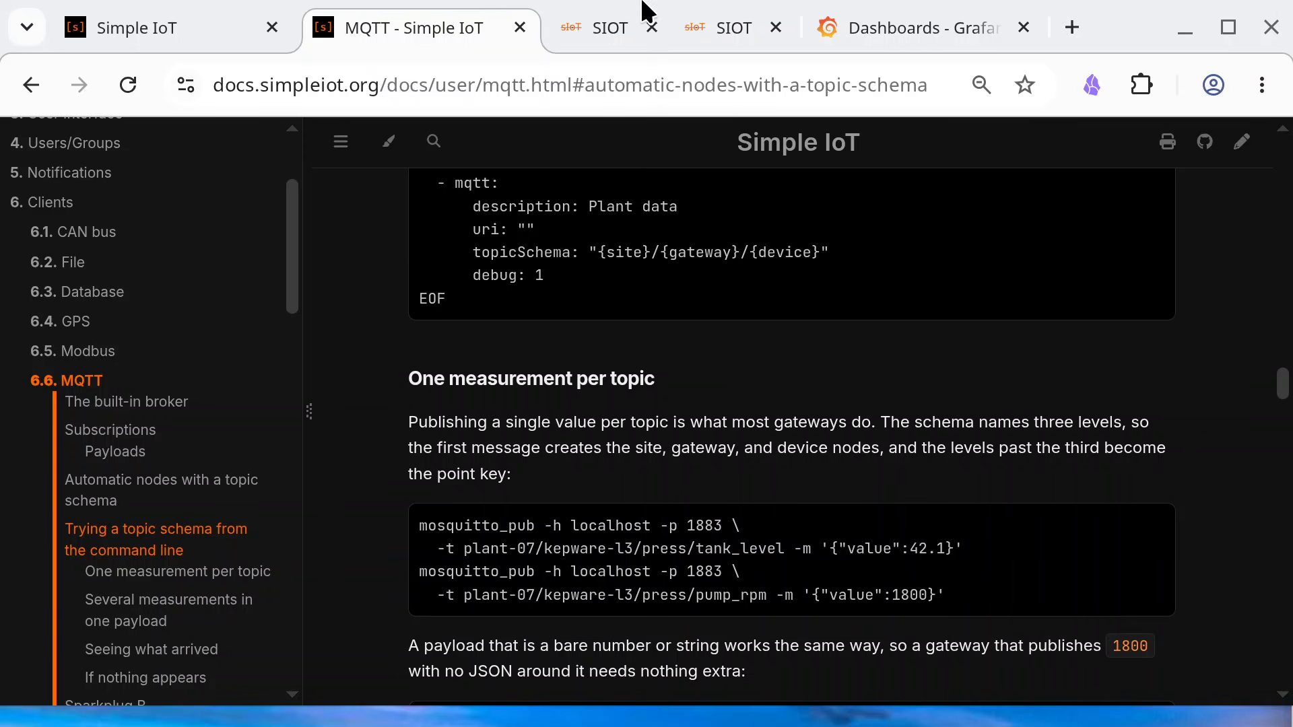
left_click(595, 32)
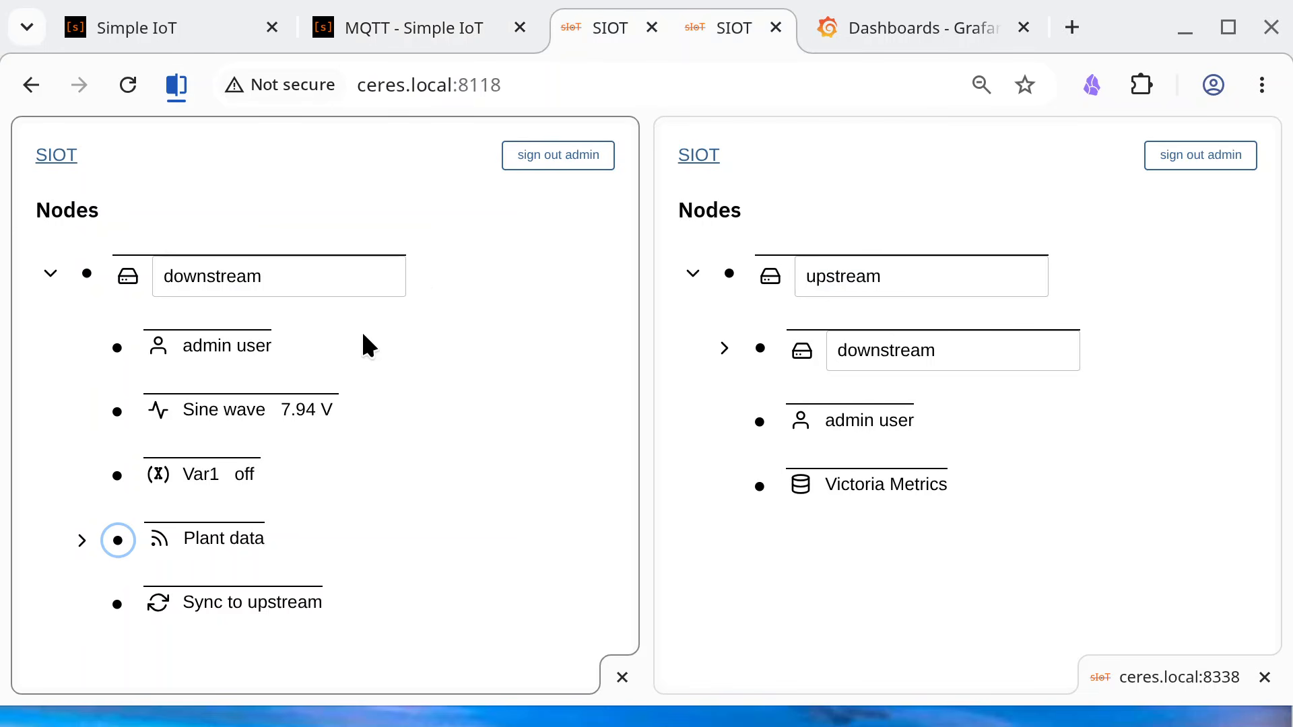
left_click(82, 542)
left_click(113, 588)
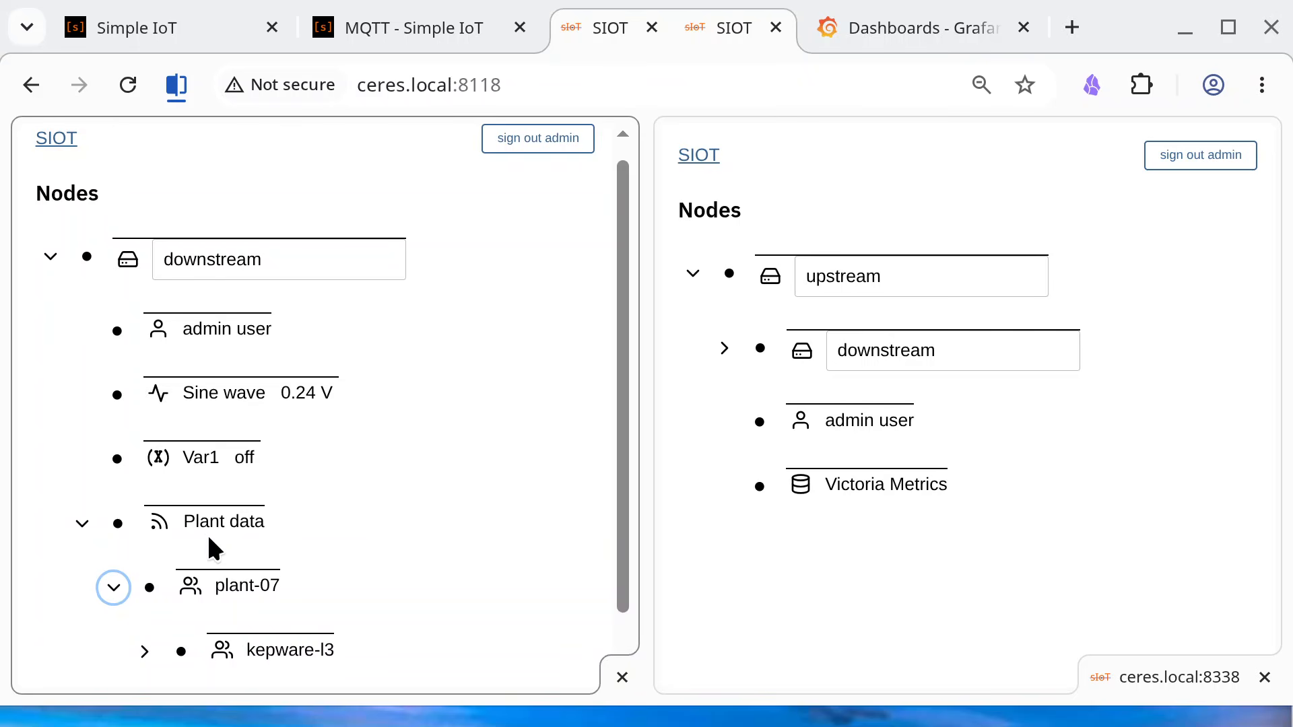
scroll(208, 535, "down", 1)
left_click(143, 585)
scroll(280, 522, "down", 1)
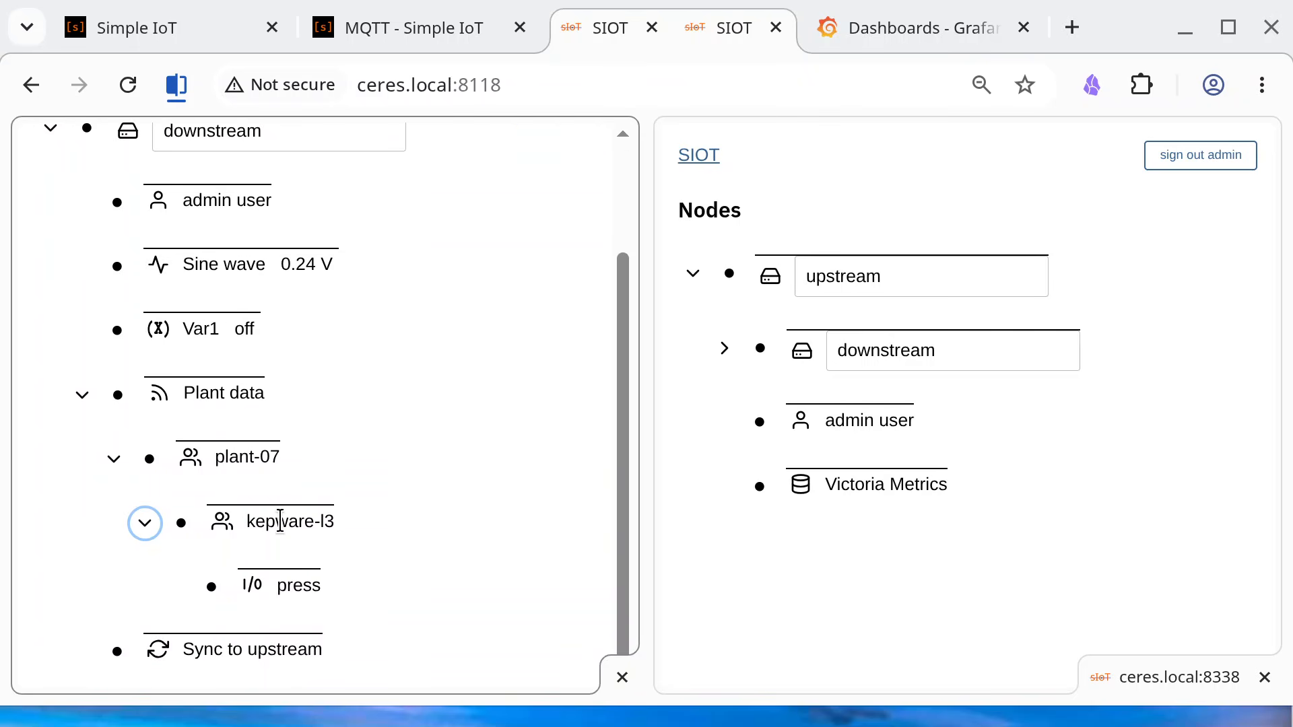
left_click(210, 586)
scroll(357, 537, "down", 2)
scroll(357, 576, "down", 3)
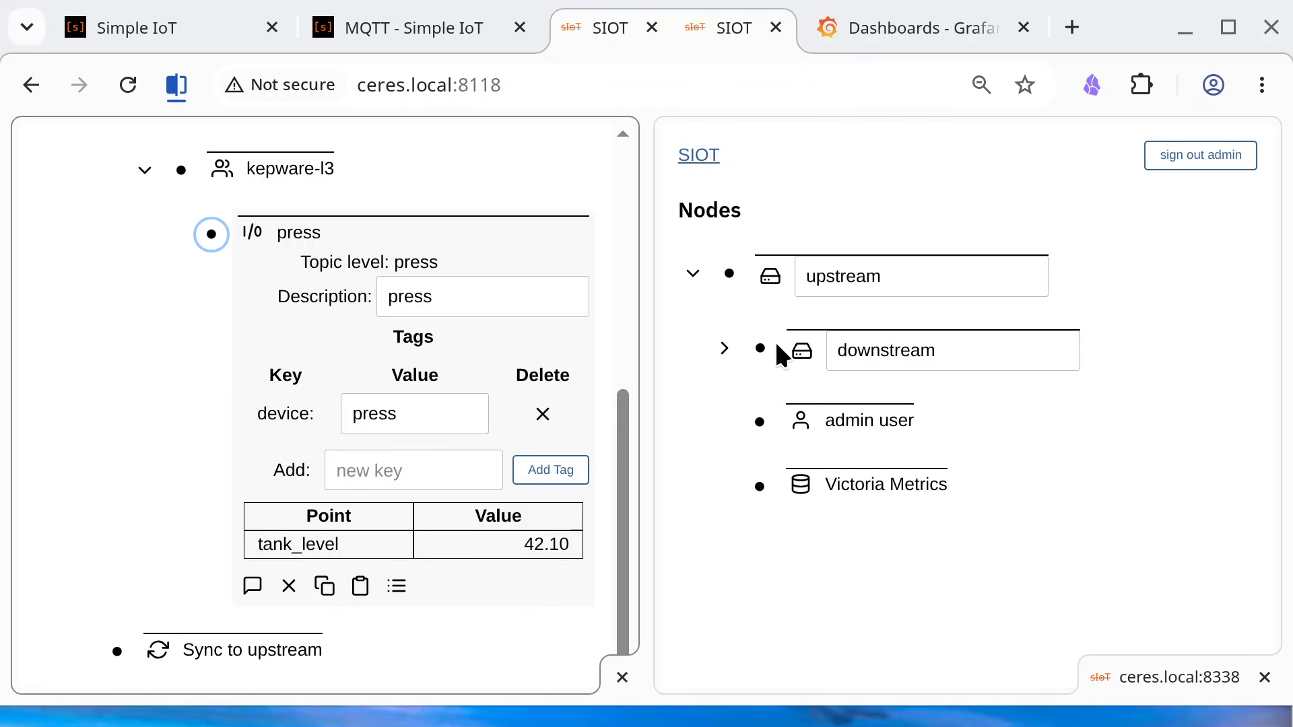
scroll(282, 353, "up", 7)
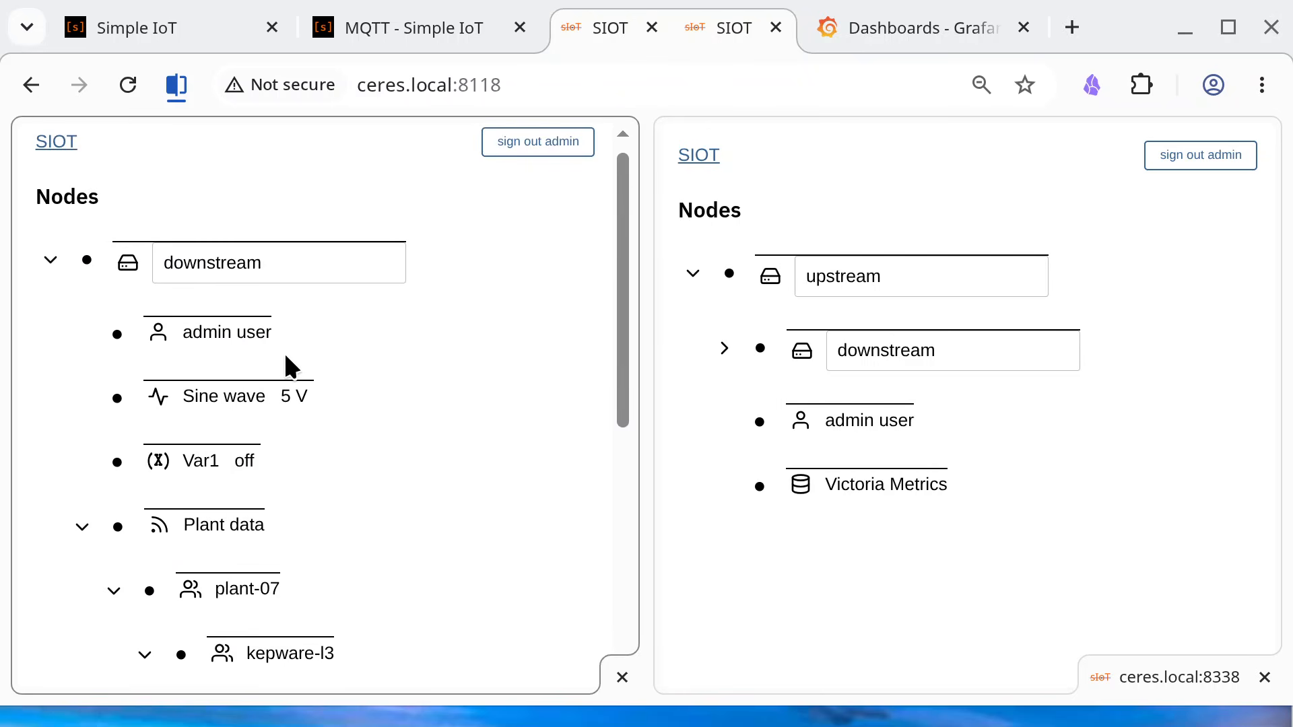
scroll(404, 351, "down", 5)
Expand the downstream node in the upstream instance and examine the synced Plant data node's settings, closing them again when done
left_click(723, 348)
scroll(817, 453, "down", 2)
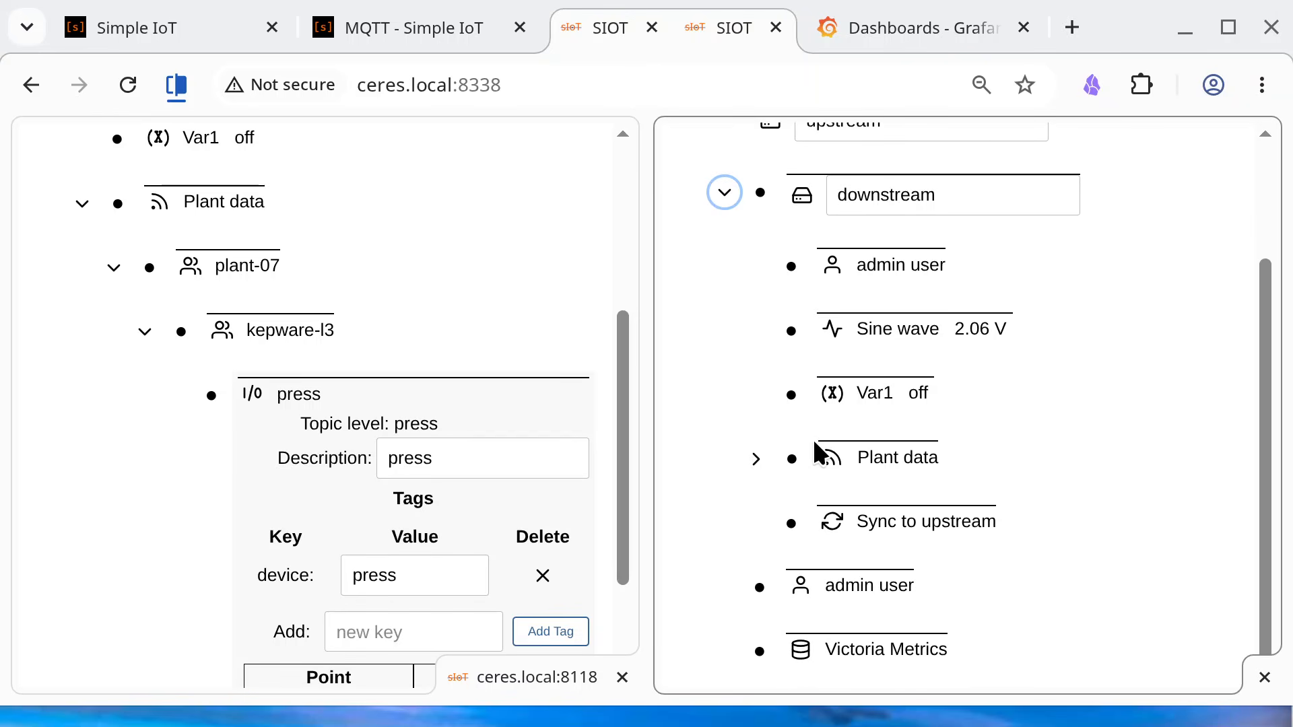
left_click(756, 460)
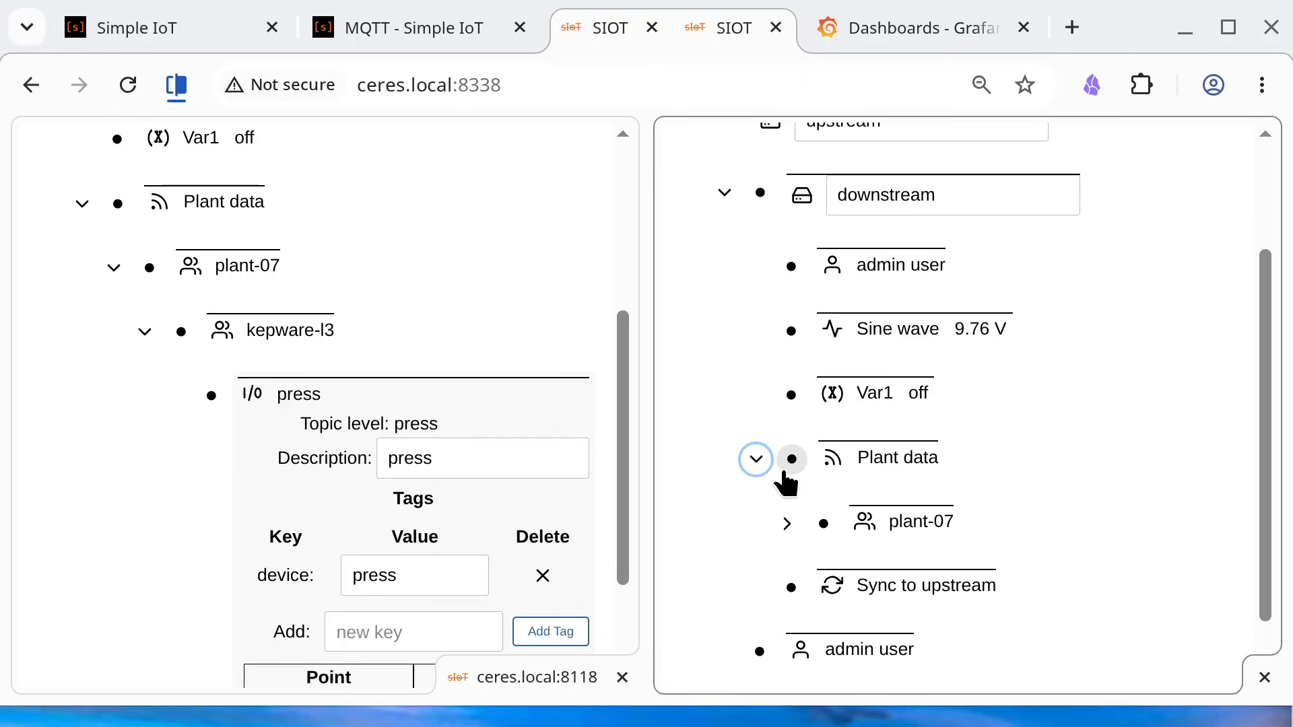
left_click(756, 460)
left_click(793, 460)
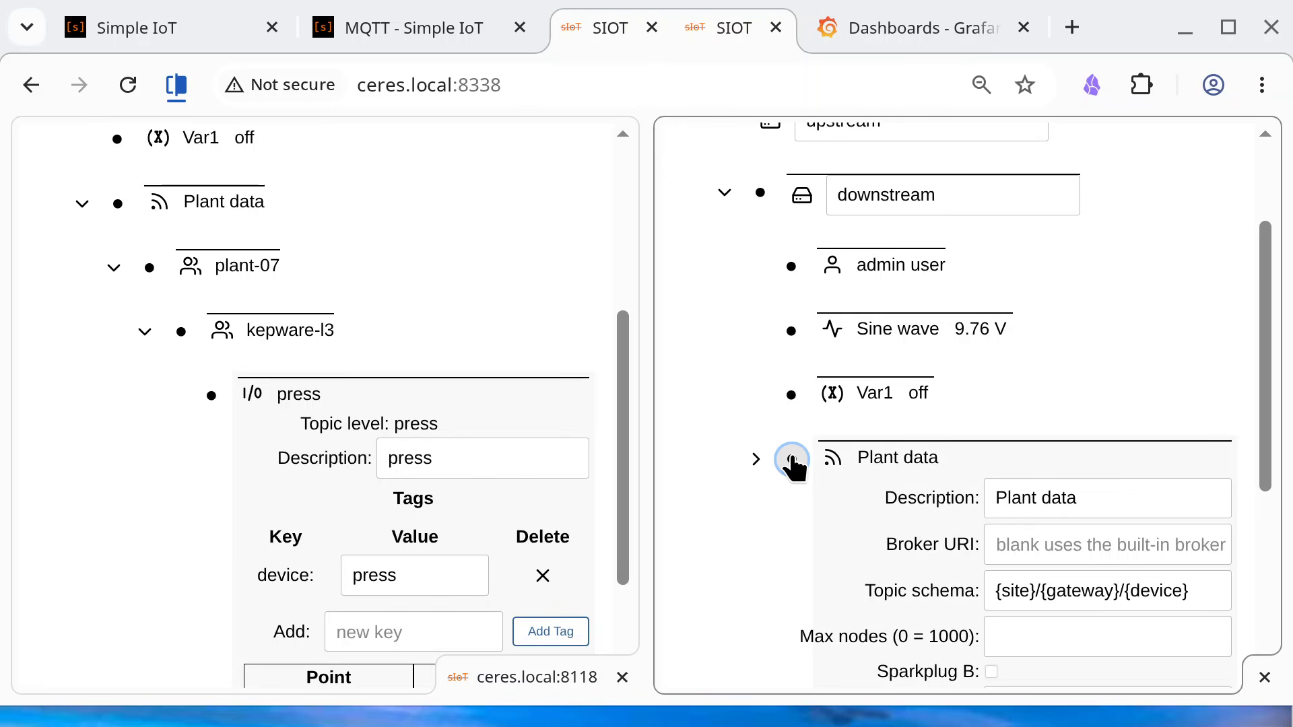
scroll(795, 471, "down", 2)
scroll(794, 451, "down", 2)
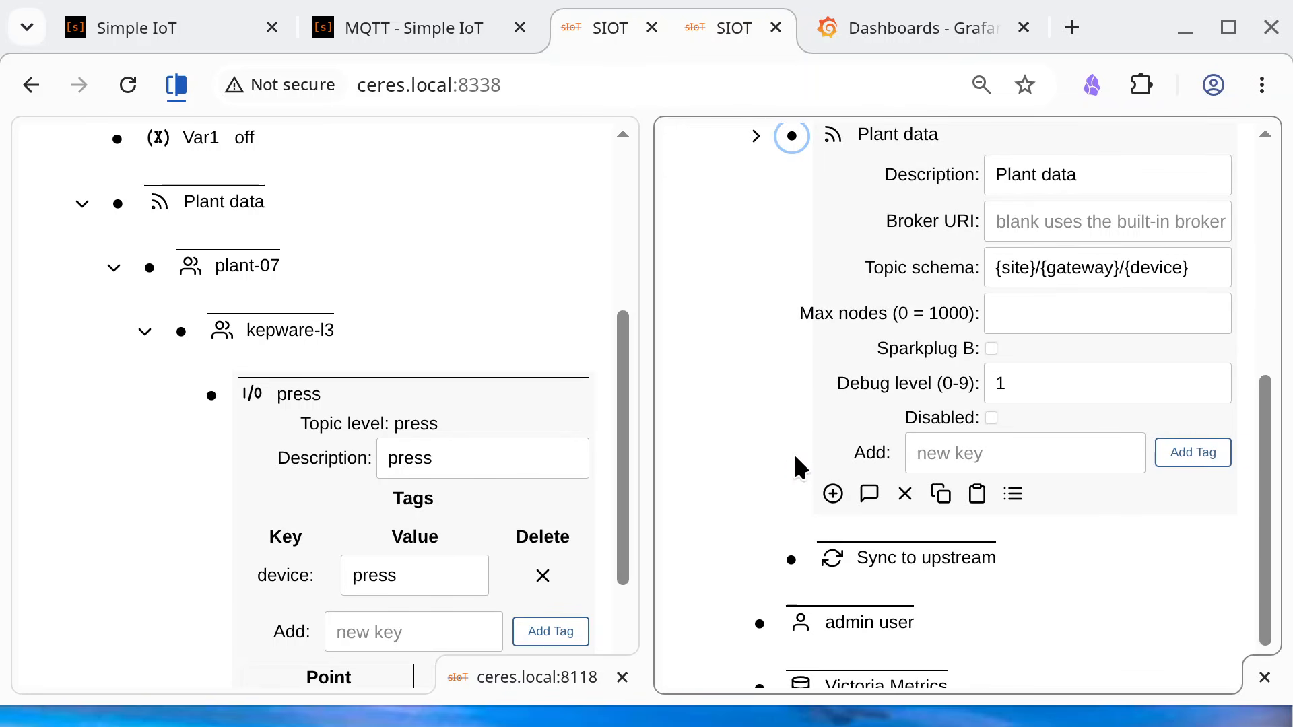
scroll(792, 451, "up", 4)
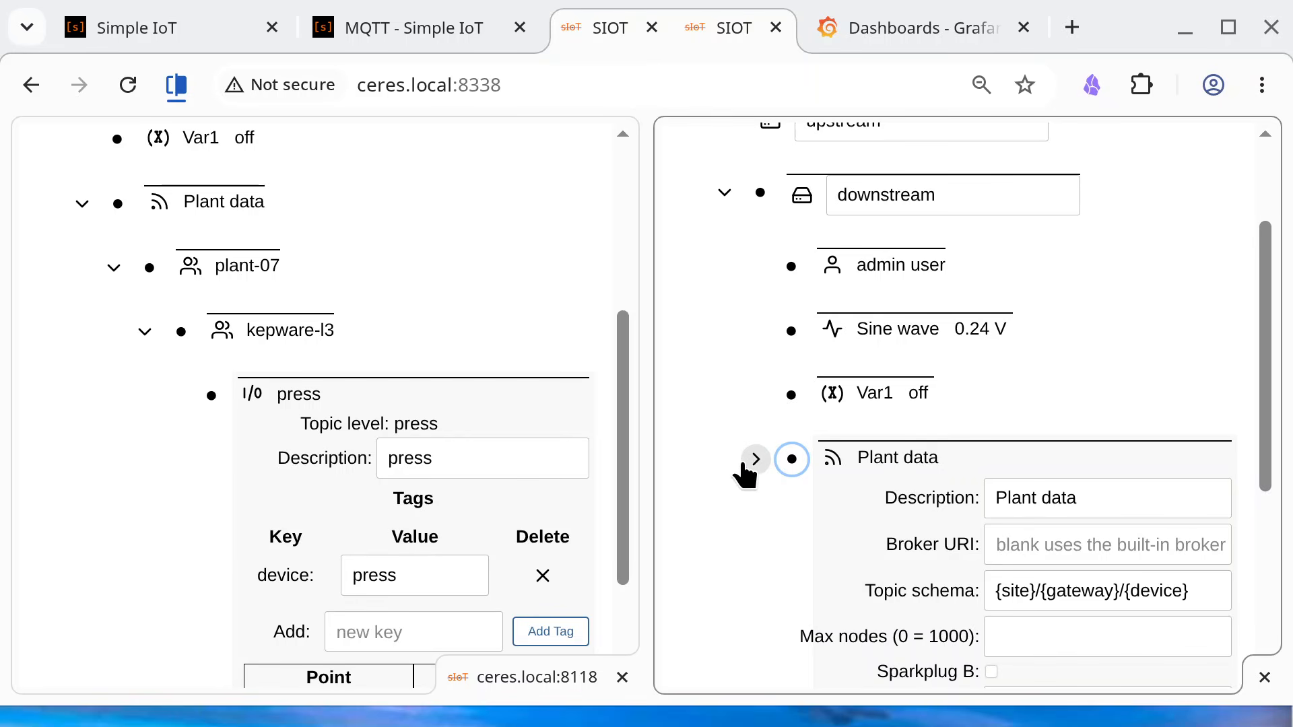
left_click(755, 458)
left_click(784, 460)
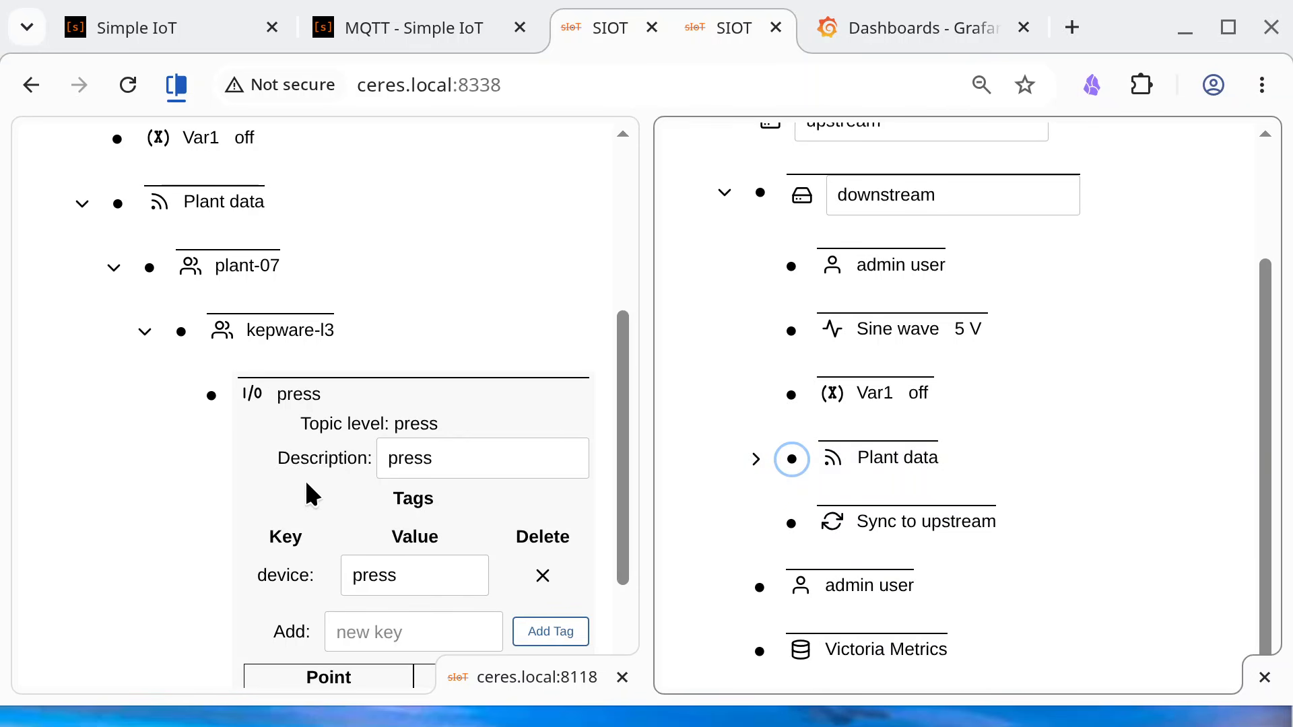
scroll(273, 511, "down", 4)
scroll(273, 510, "up", 4)
Copy the bare-number payload command from the MQTT docs and run it in the terminal, publishing 1800 to plant-07/kepware-l3/pump/rpm
left_click(382, 26)
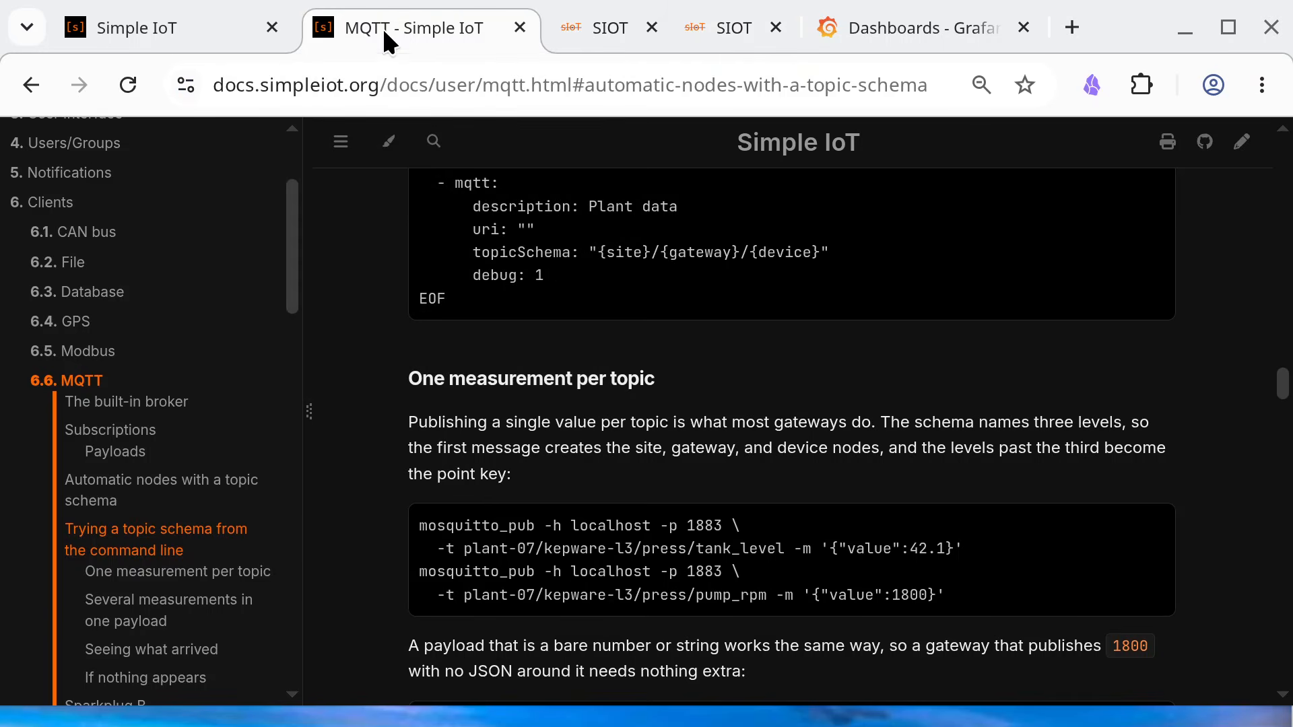
scroll(578, 444, "down", 3)
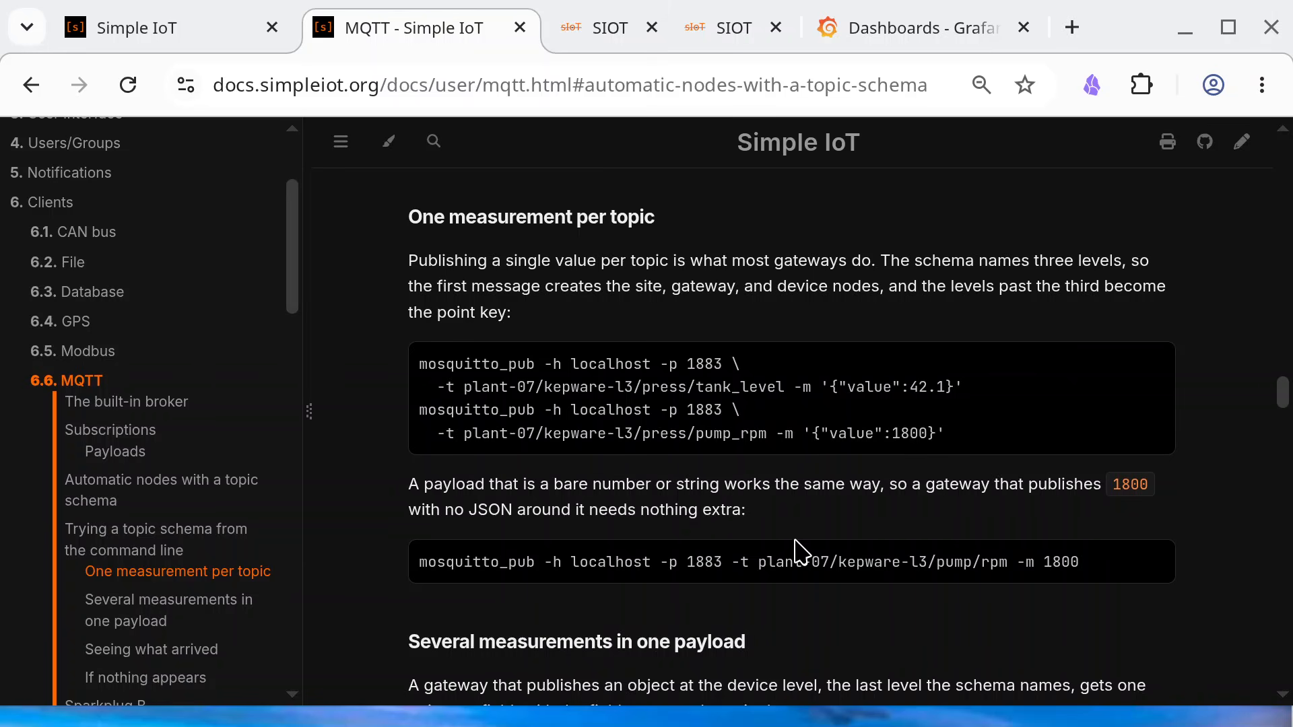
scroll(794, 549, "down", 3)
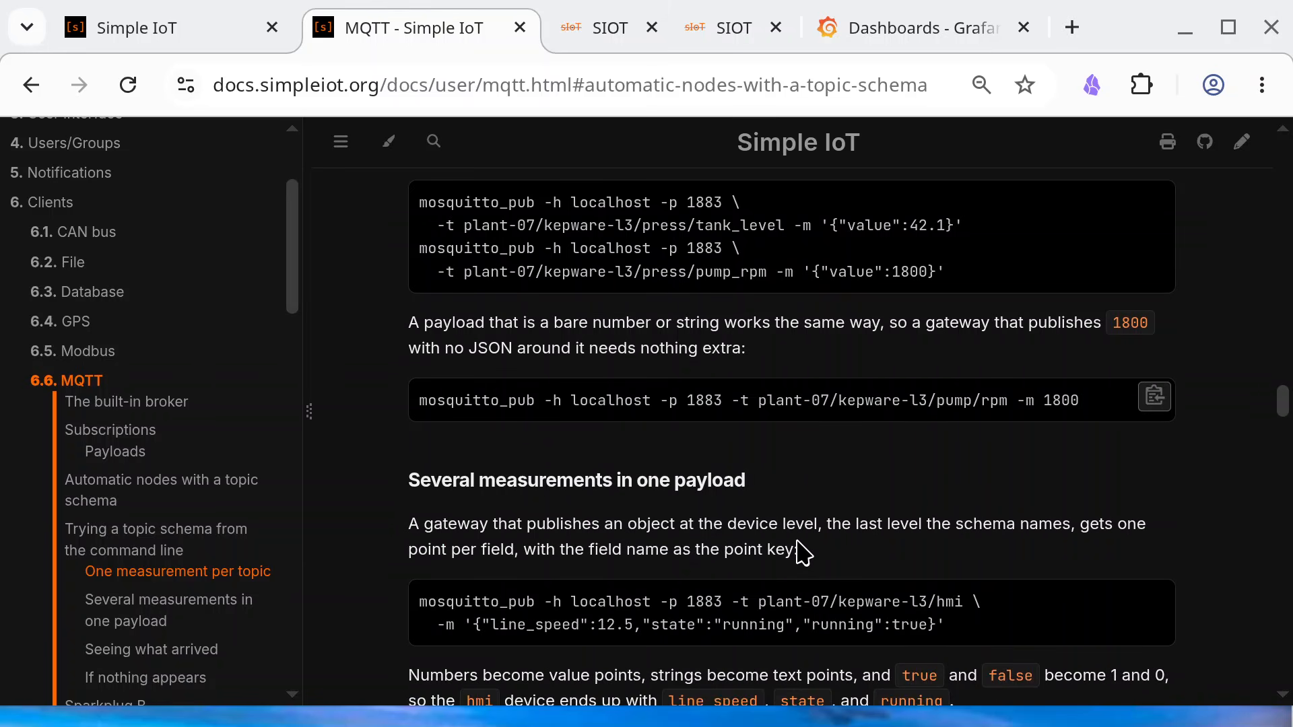
left_click(1154, 399)
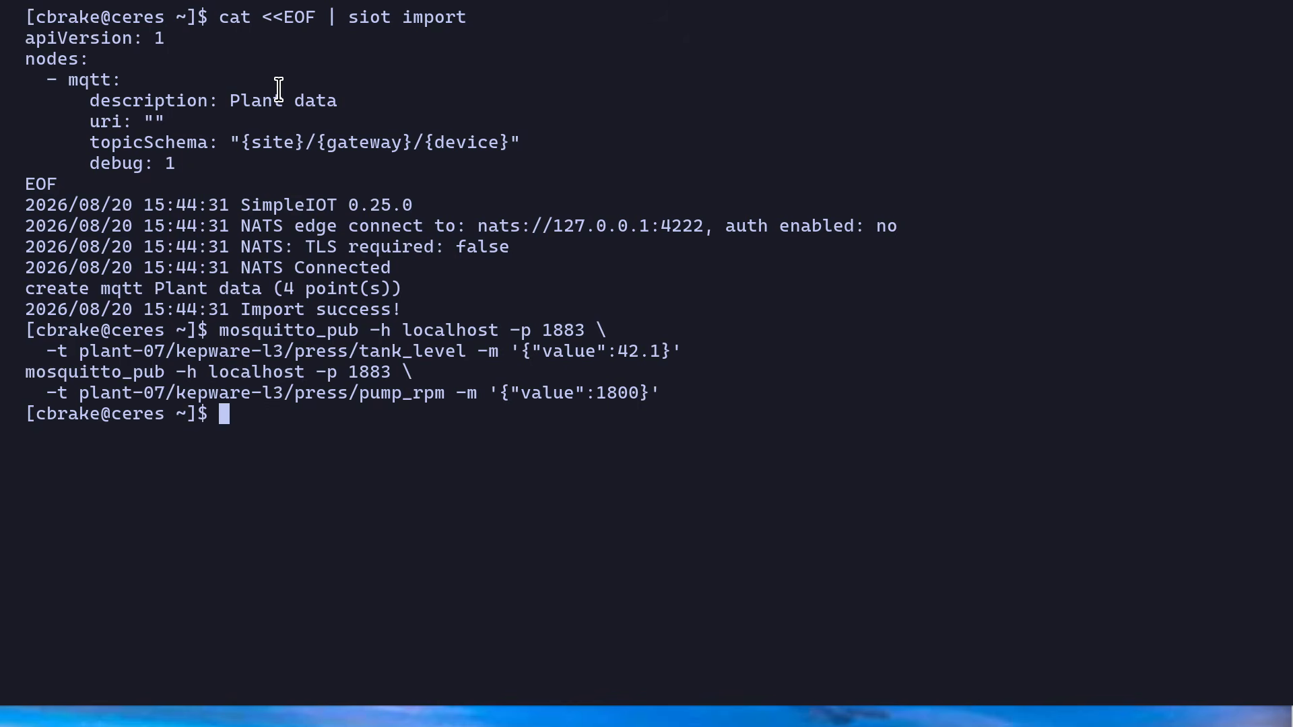
type("mosquitto_pub -h localhost -p 1883 -t plant-07/kepware-l3/pump/rpm -m 1800")
key("Return")
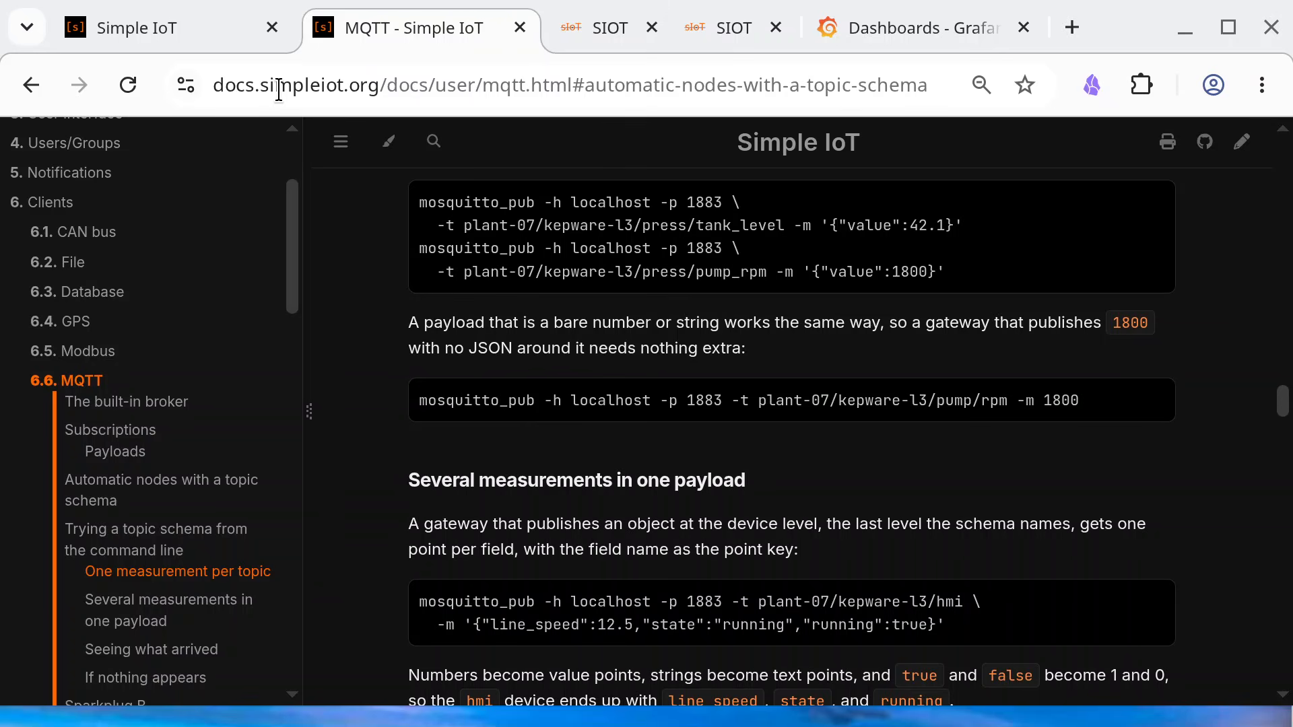
Copy the hmi command under "Several measurements in one payload" and run it in the terminal, publishing line_speed 12.5, state "running" and running true
scroll(1031, 576, "down", 2)
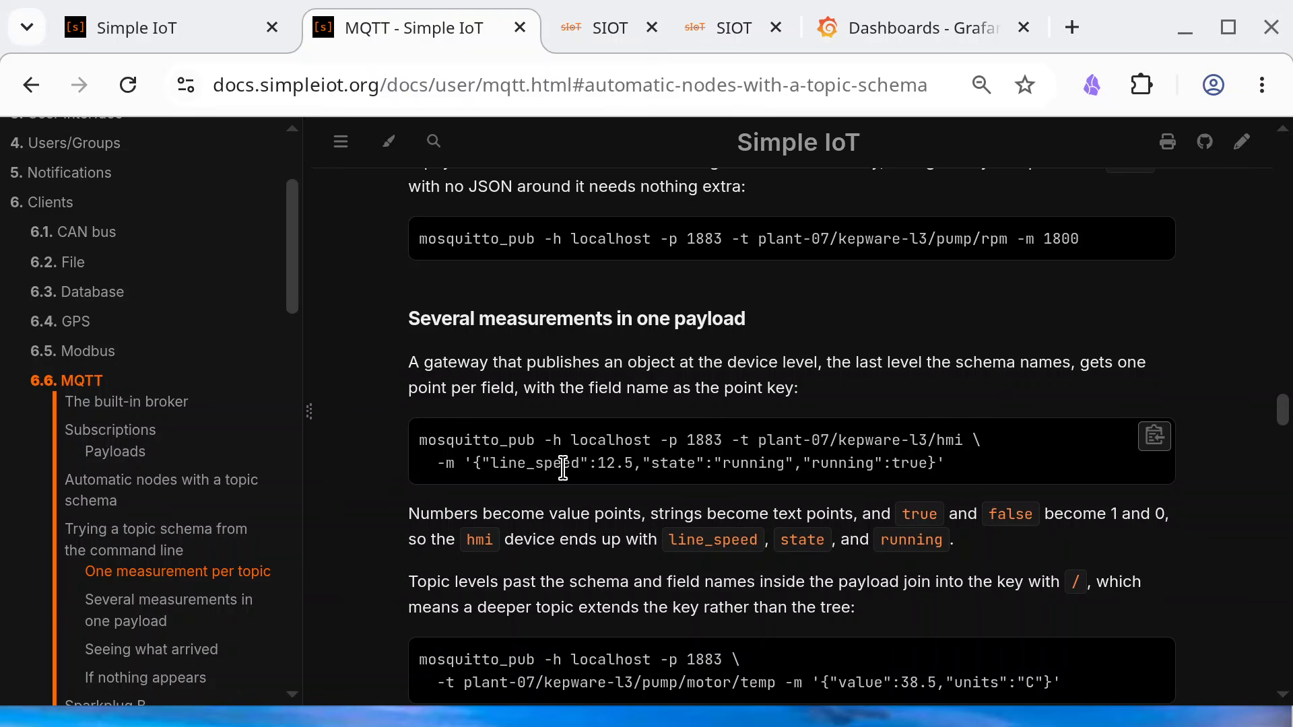
left_click(1155, 436)
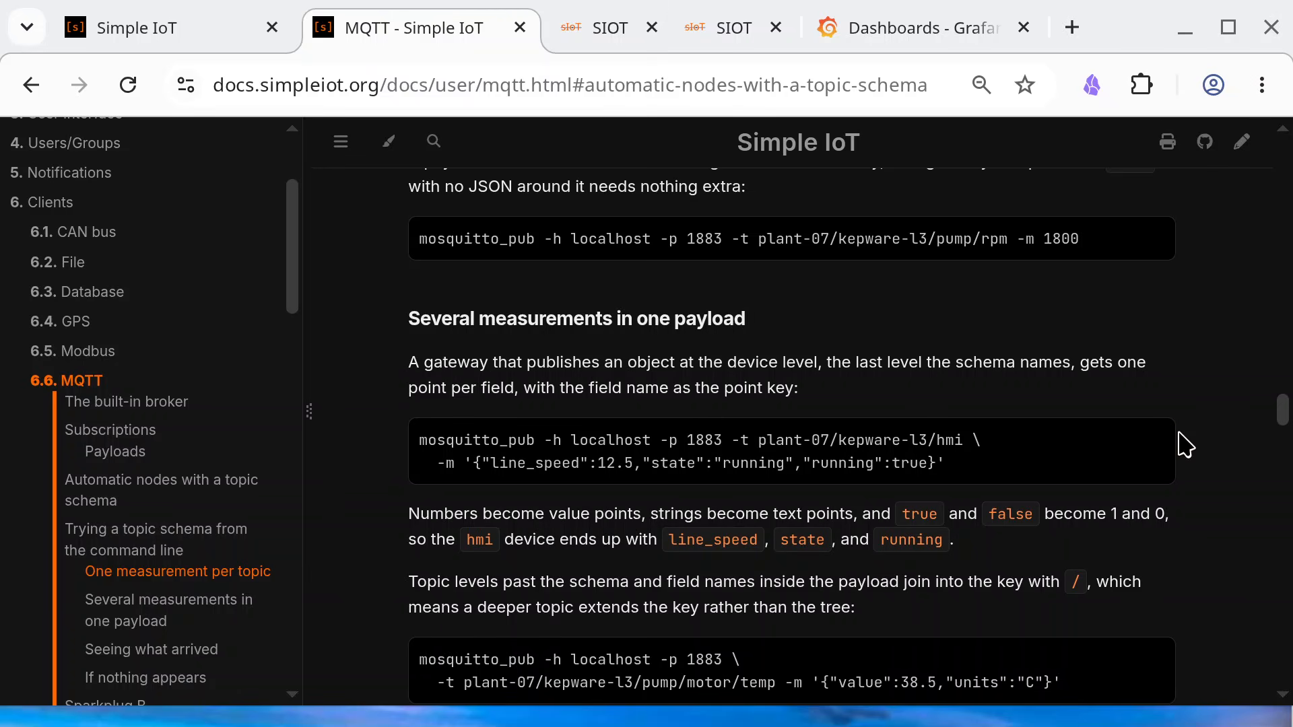
key("alt+Tab")
key("ctrl+shift+v")
key("Return")
Copy the deeper-topic command from the docs and run it in the terminal, publishing value 38.5 and units C to plant-07/kepware-l3/pump/motor/temp
key("alt+Tab")
scroll(519, 276, "down", 1)
scroll(519, 276, "down", 2)
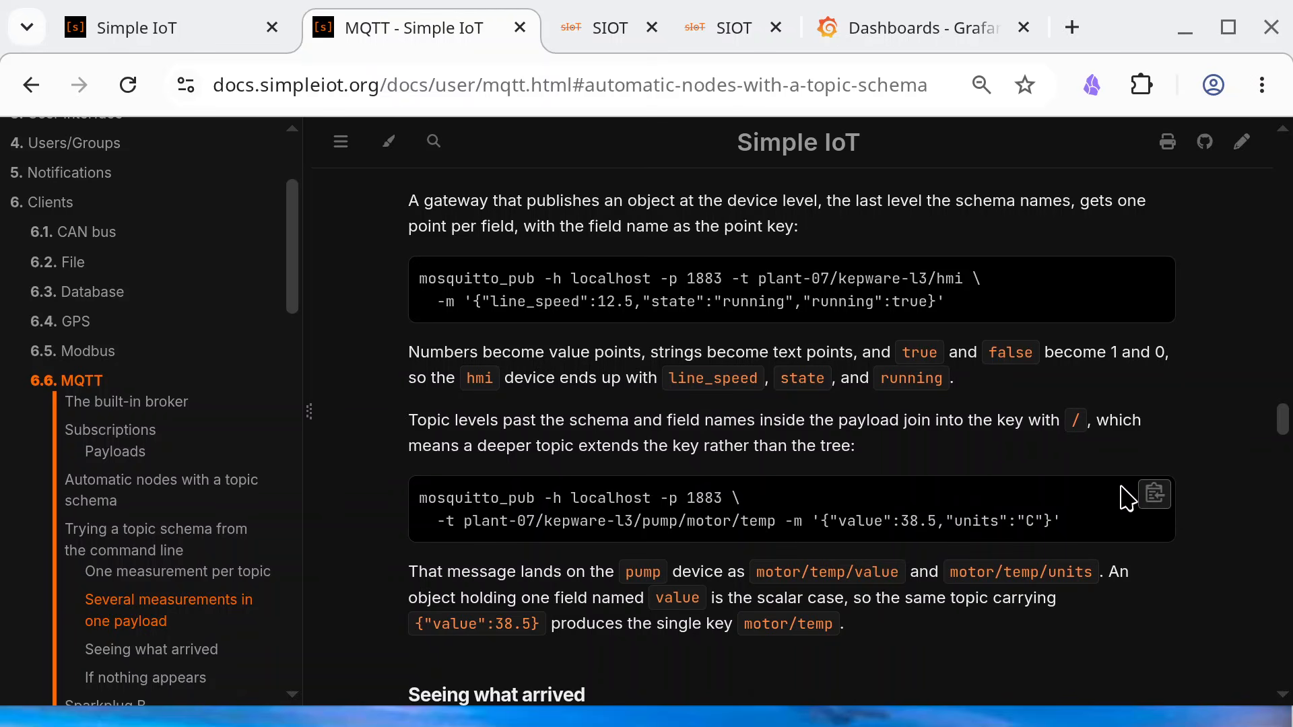
left_click(1151, 500)
key("alt+Tab")
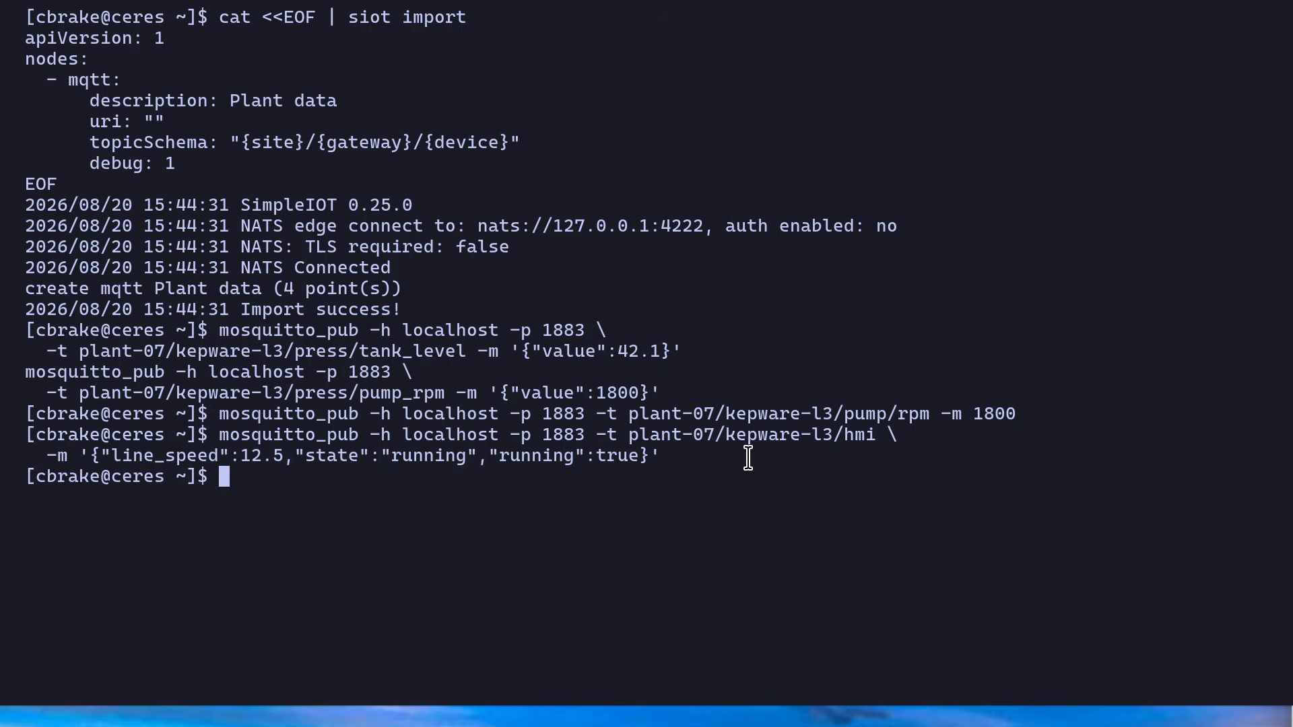
key("ctrl+shift+v")
key("Return")
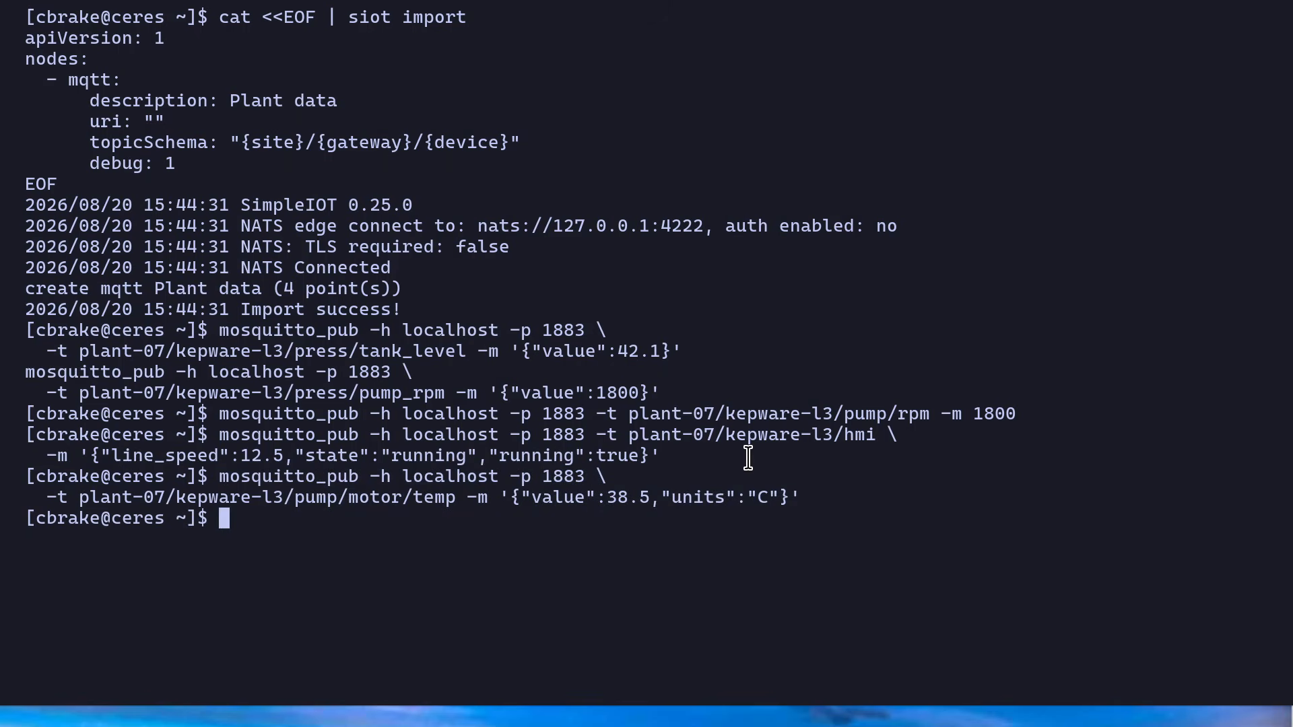
Return to the downstream instance, examine the pump device's points, collapse the press and pump details, and open the plant-07 node to view its tags
key("alt+Tab")
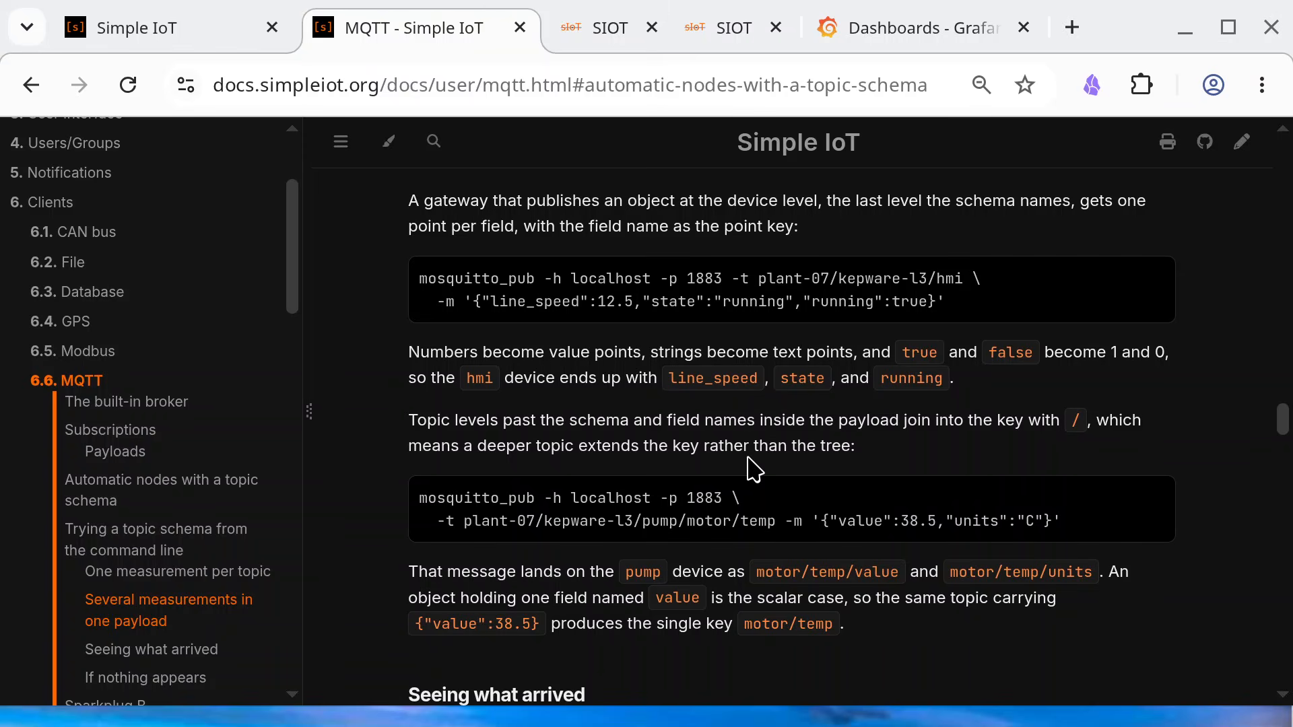
left_click(612, 27)
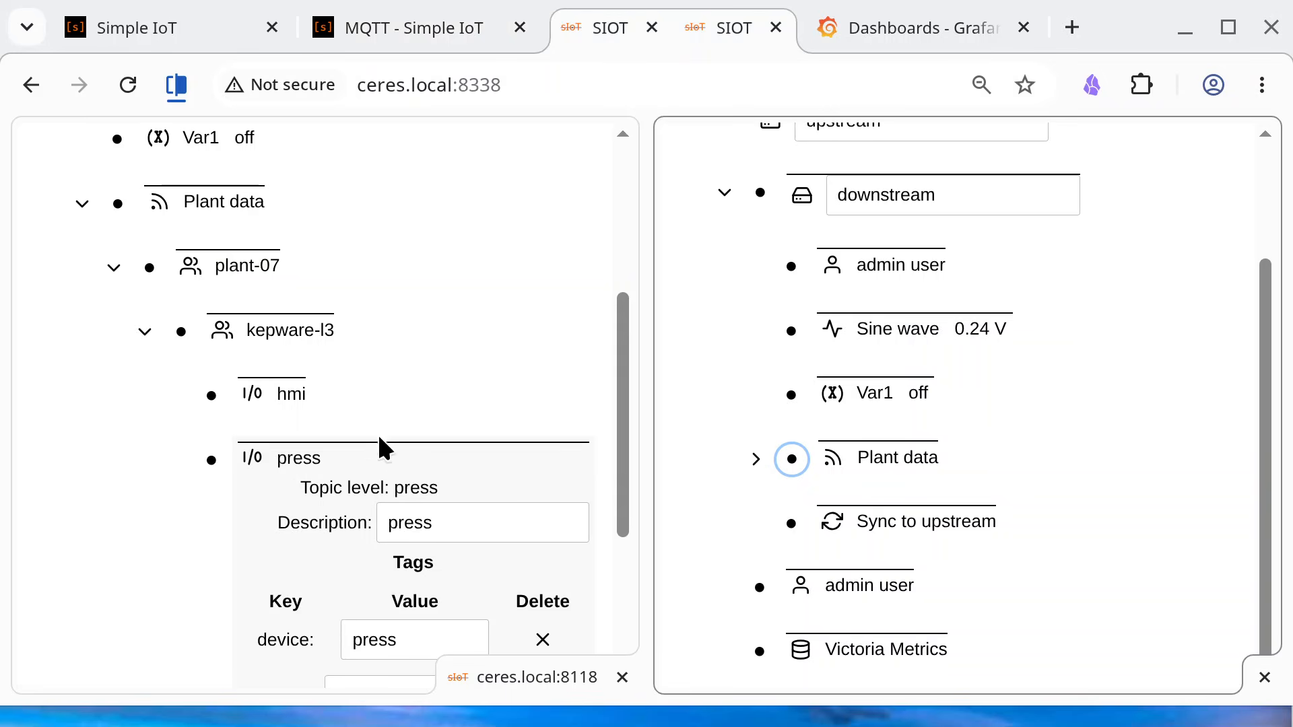
scroll(233, 436, "down", 4)
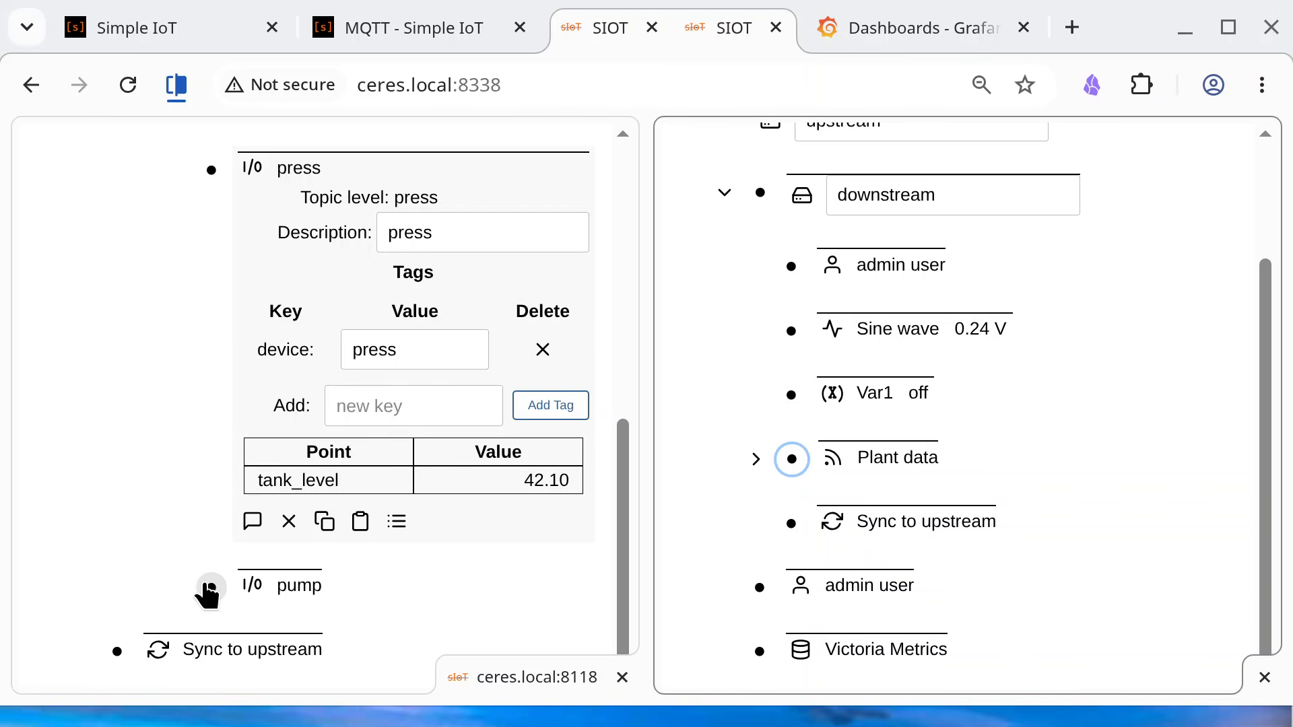
left_click(209, 592)
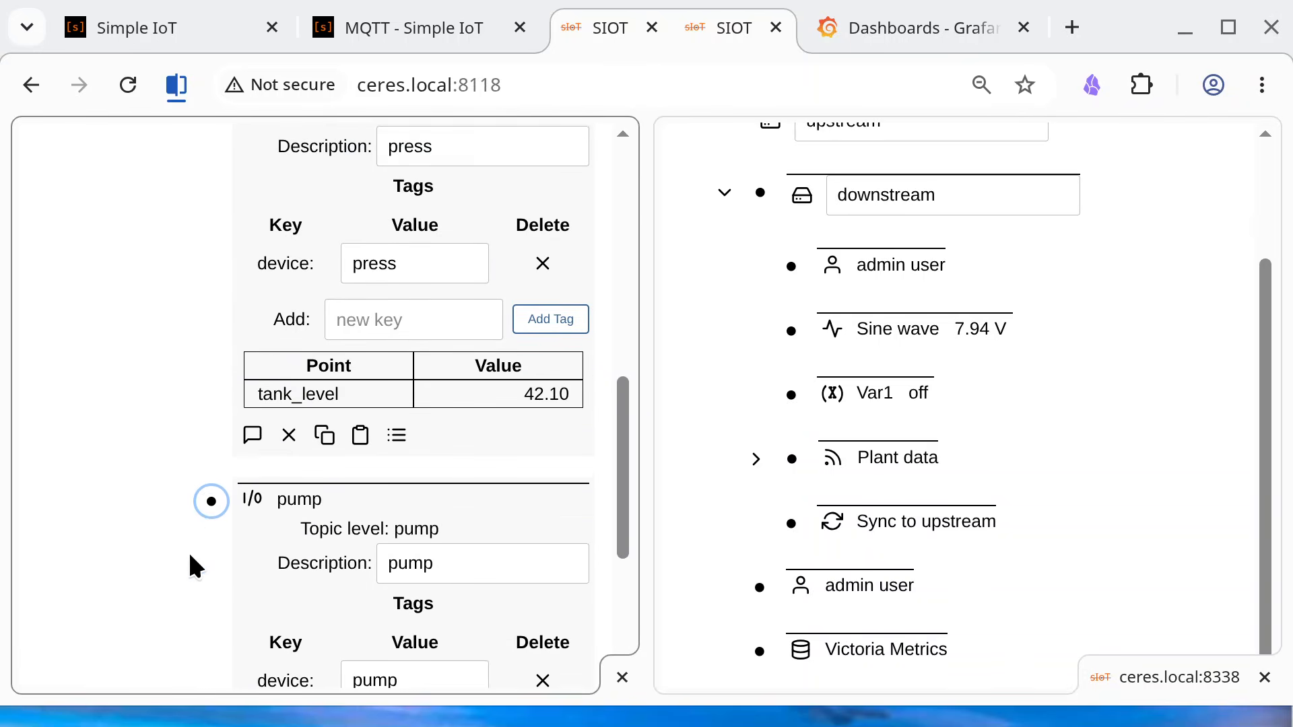
scroll(189, 556, "up", 2)
left_click(210, 247)
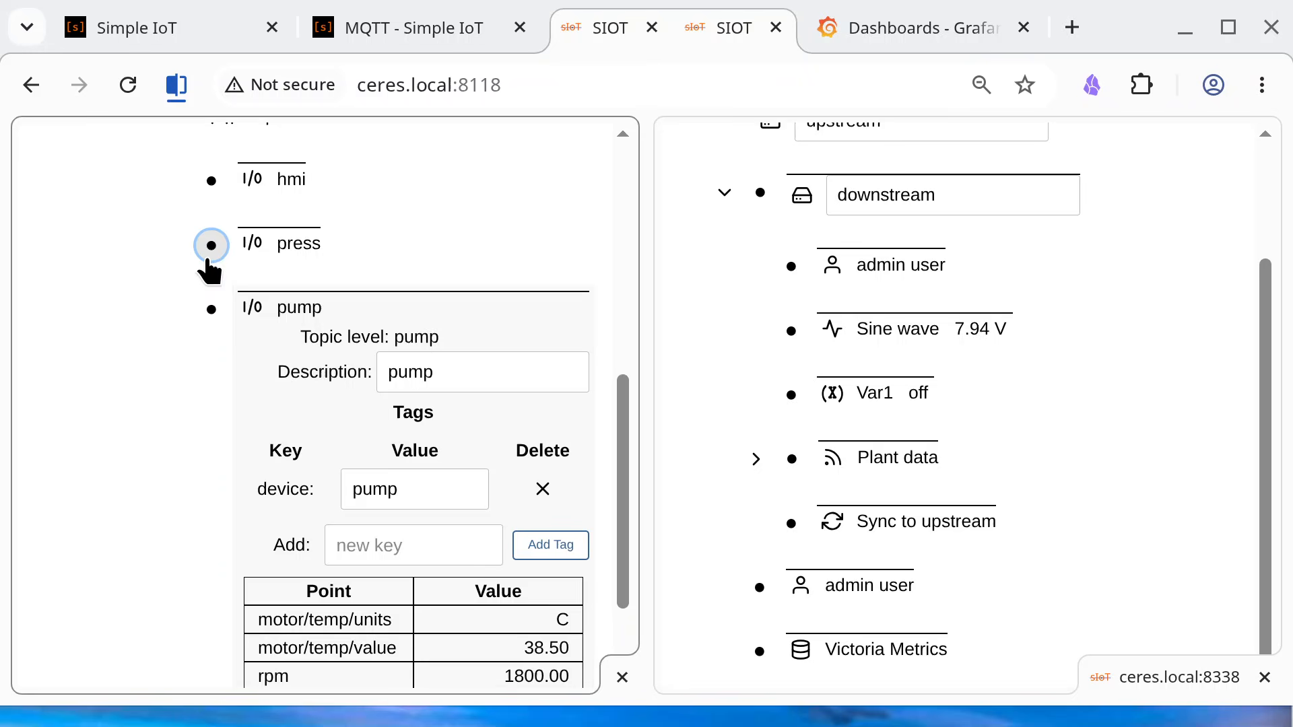
left_click(209, 304)
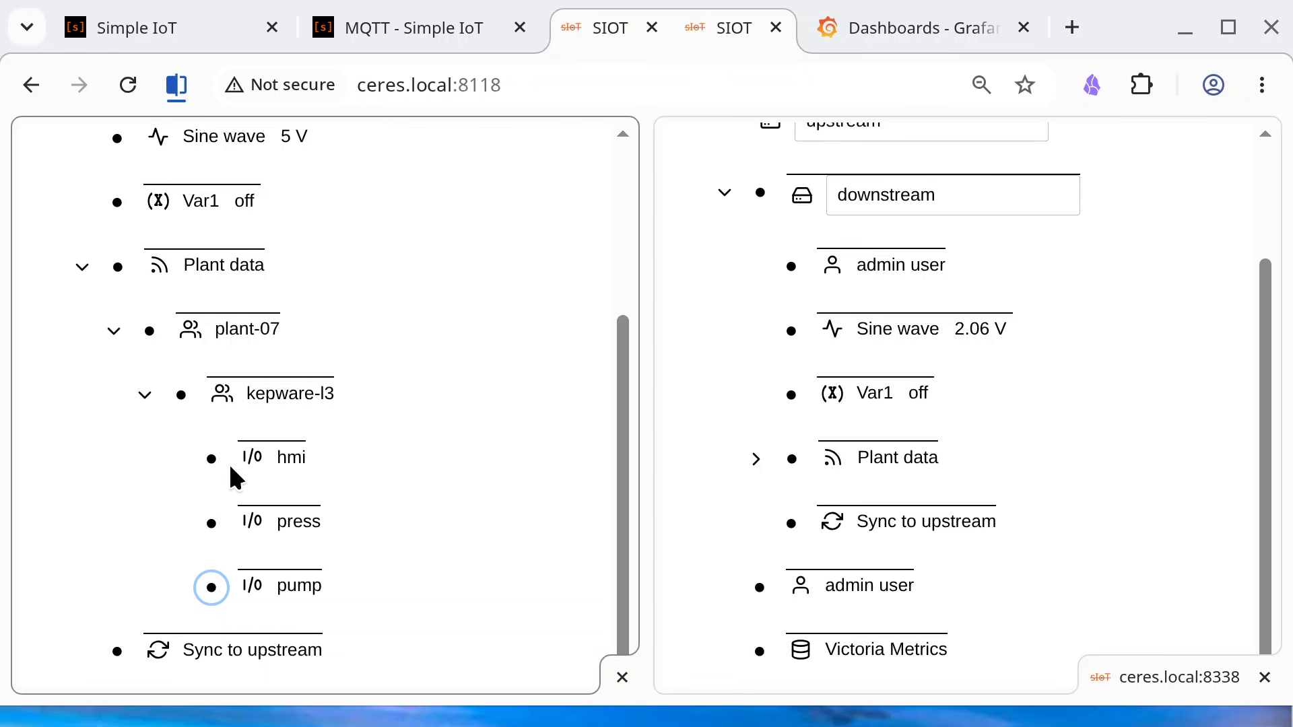
left_click(150, 331)
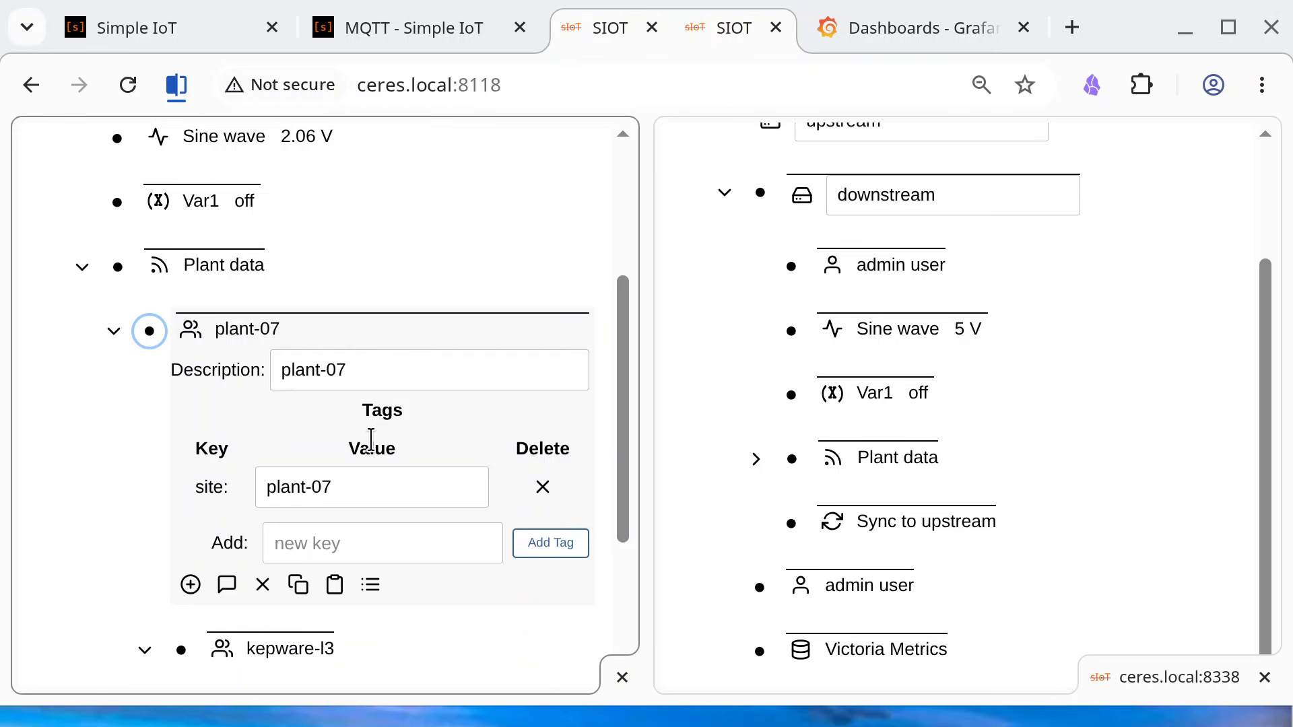
Switch to Grafana, create a new dashboard and open its dashboard settings
left_click(896, 30)
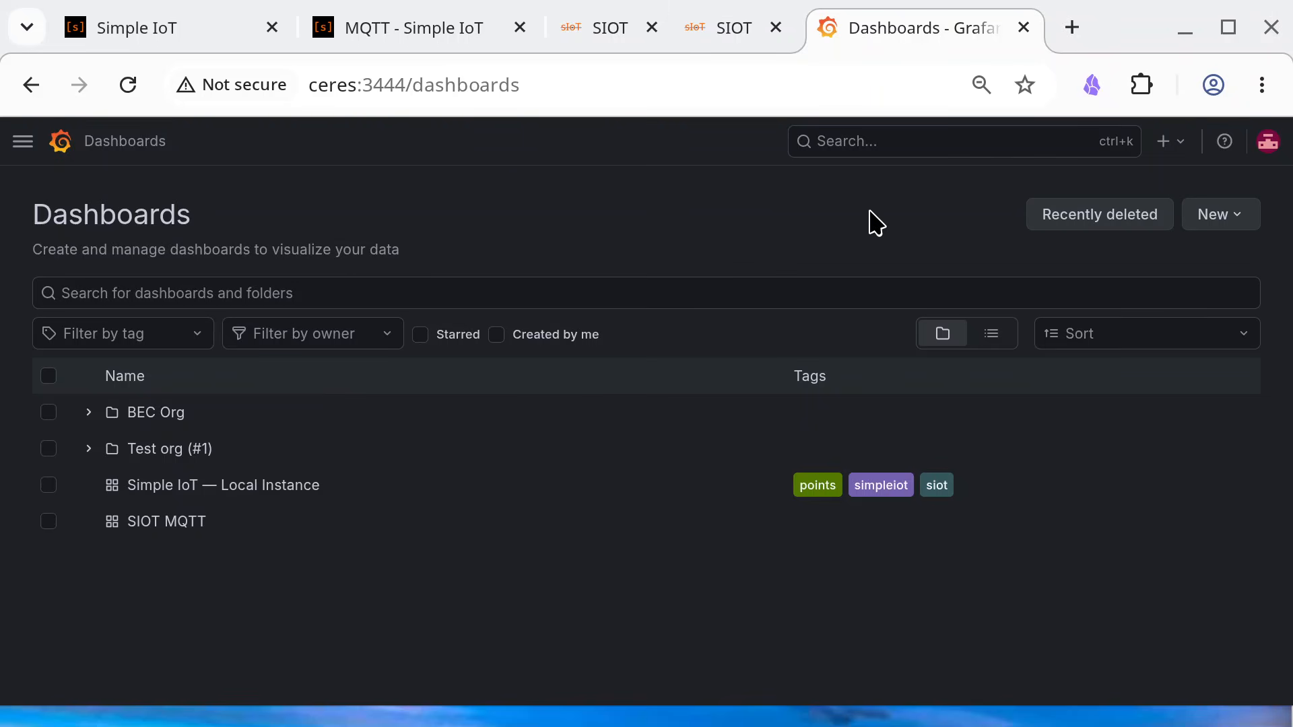
left_click(1221, 236)
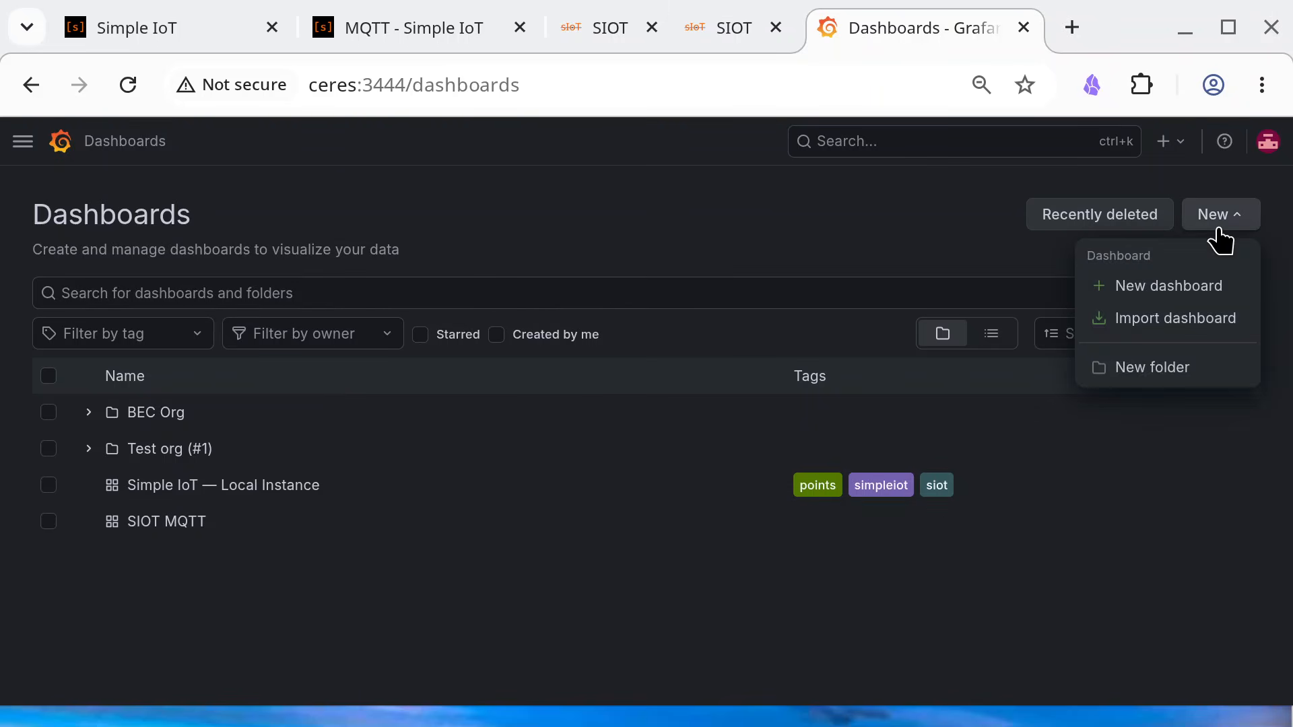
left_click(701, 589)
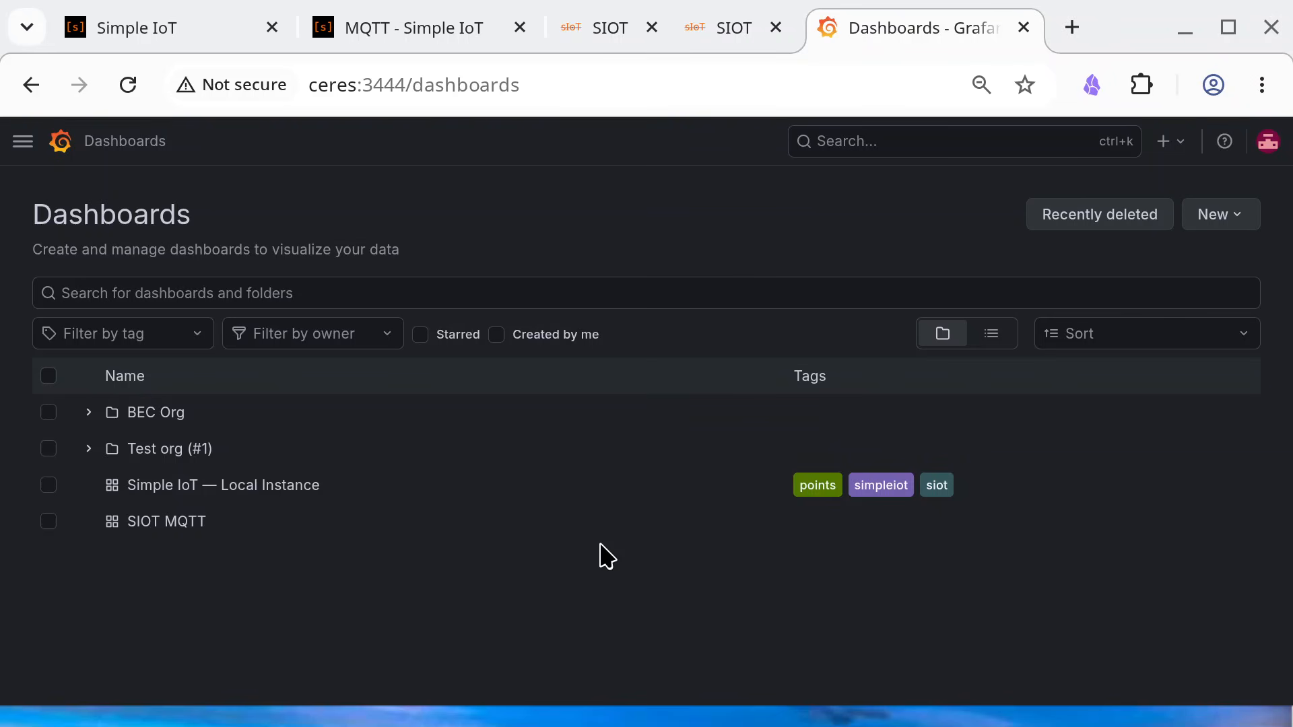
left_click(1229, 217)
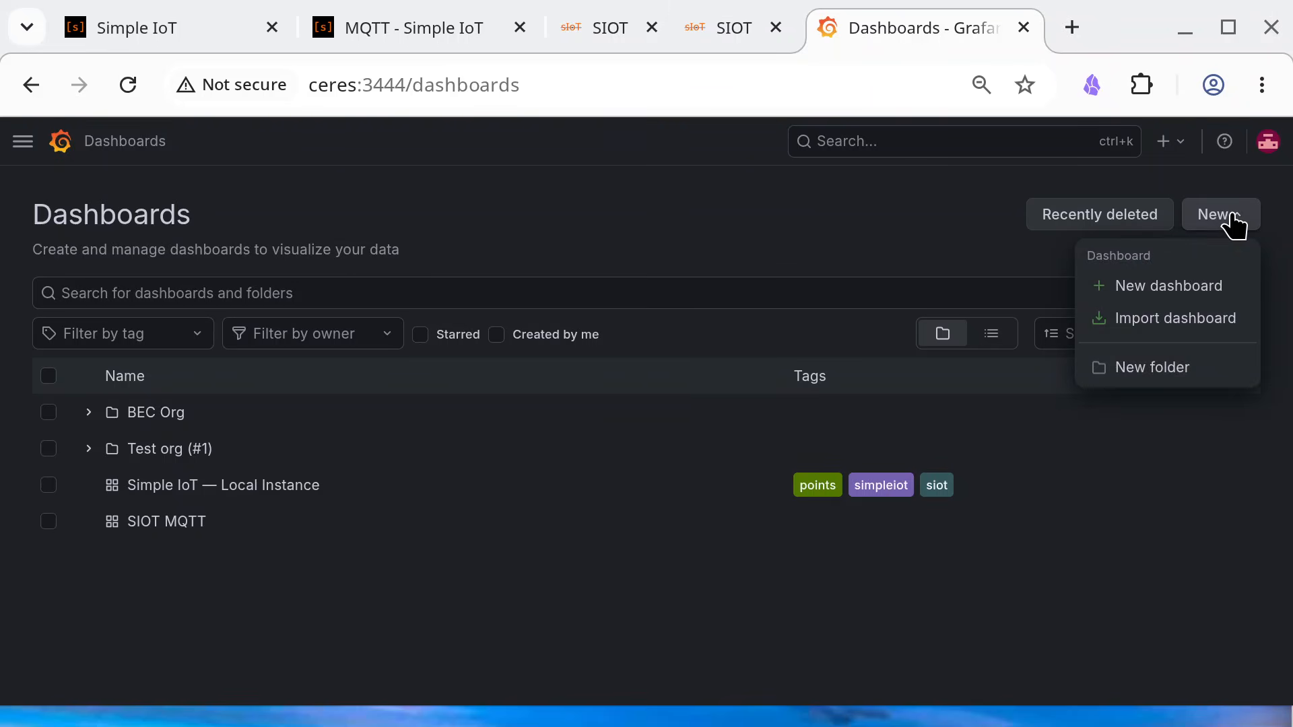
left_click(1166, 294)
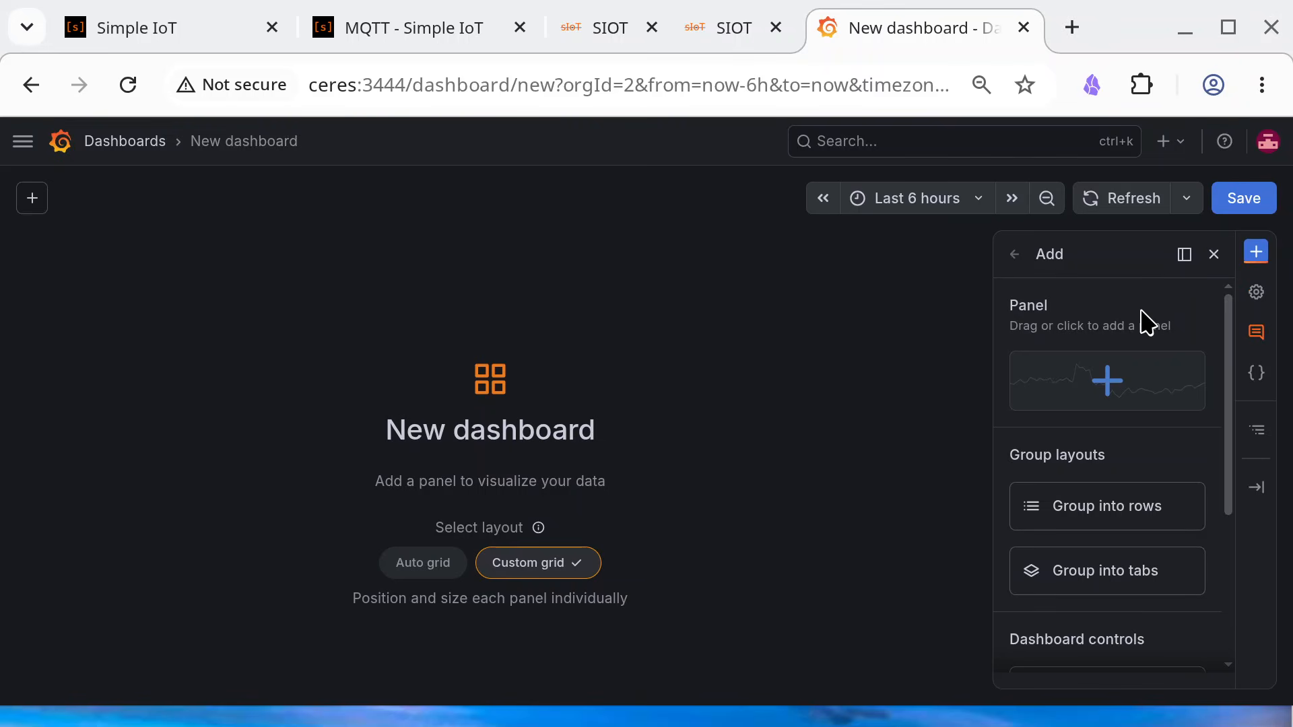
left_click(1256, 291)
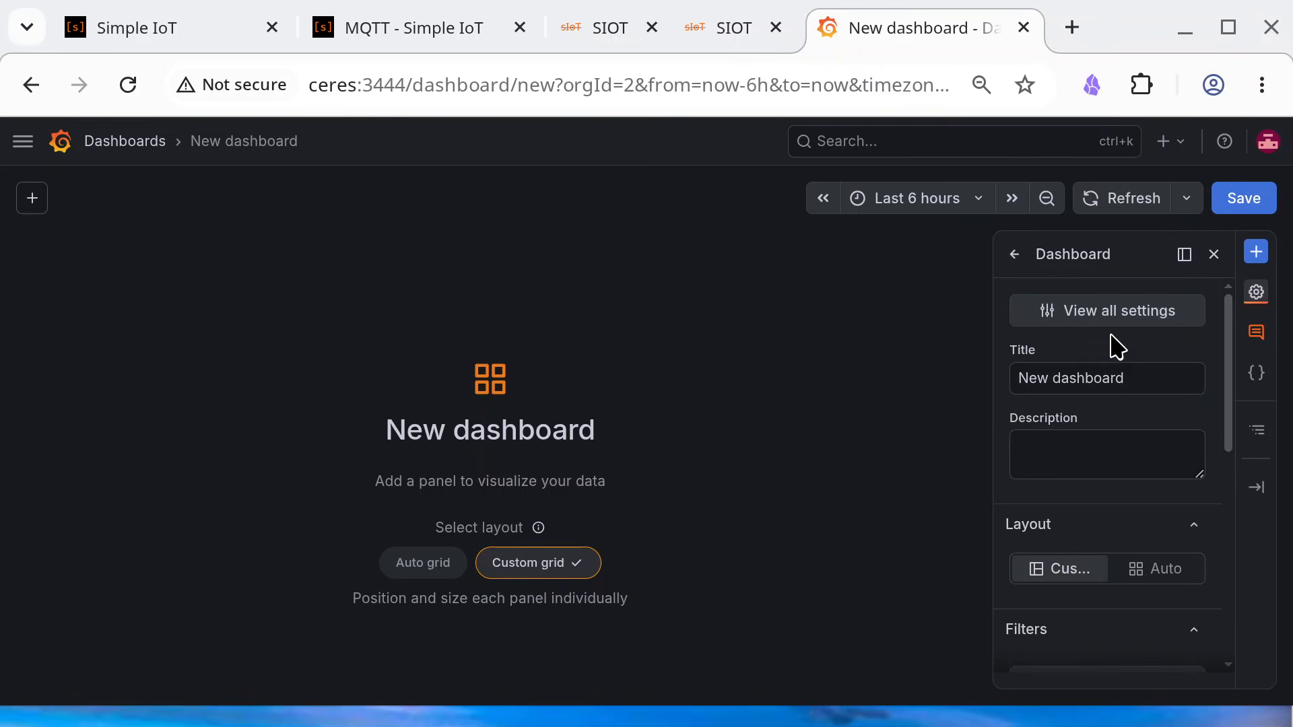
Set the new dashboard's title to "MQTT Data"
triple_click(1146, 378)
type("M")
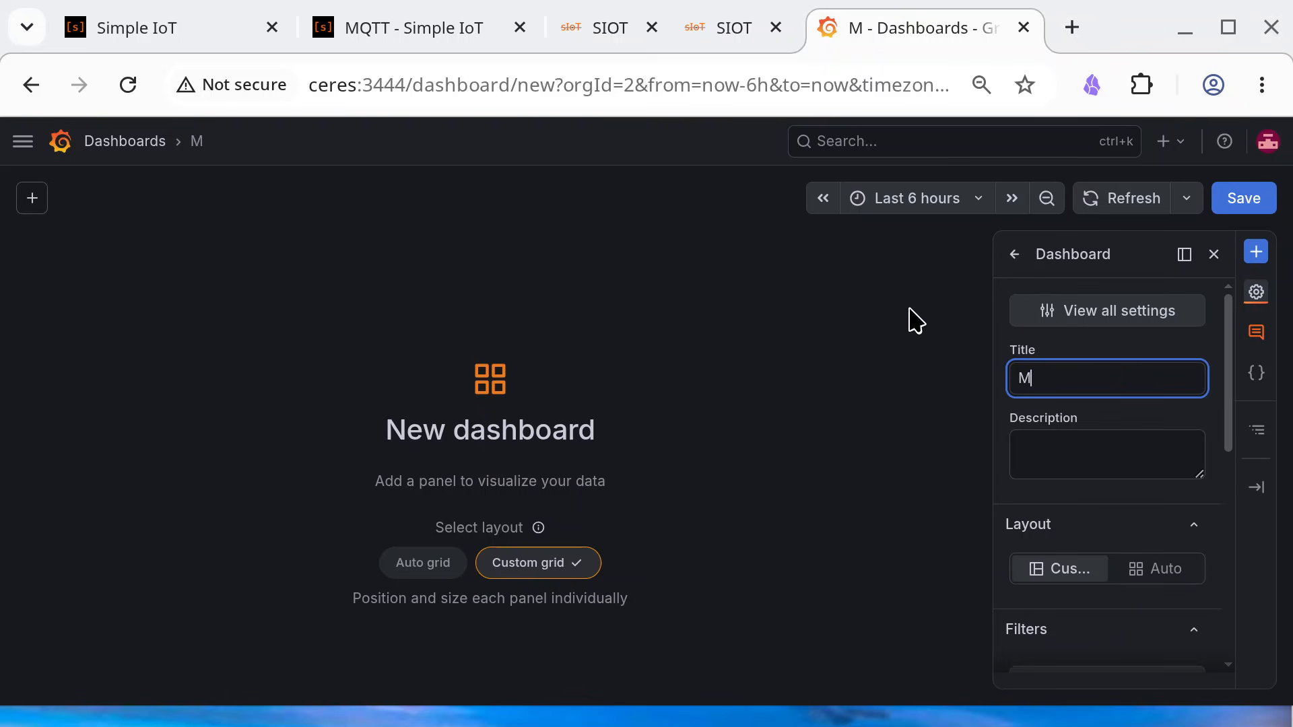
type("QTT Data")
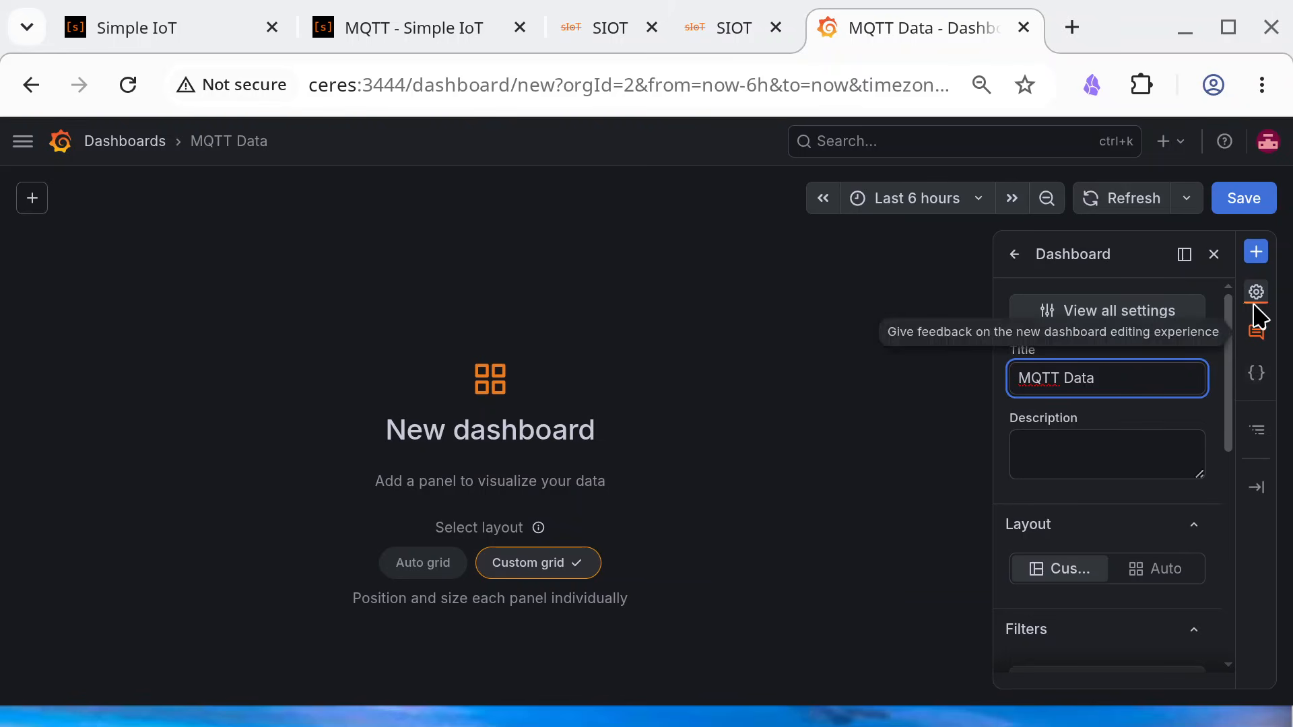
Add a new panel to the dashboard, open it for configuration and choose VM as its data source
left_click(1258, 254)
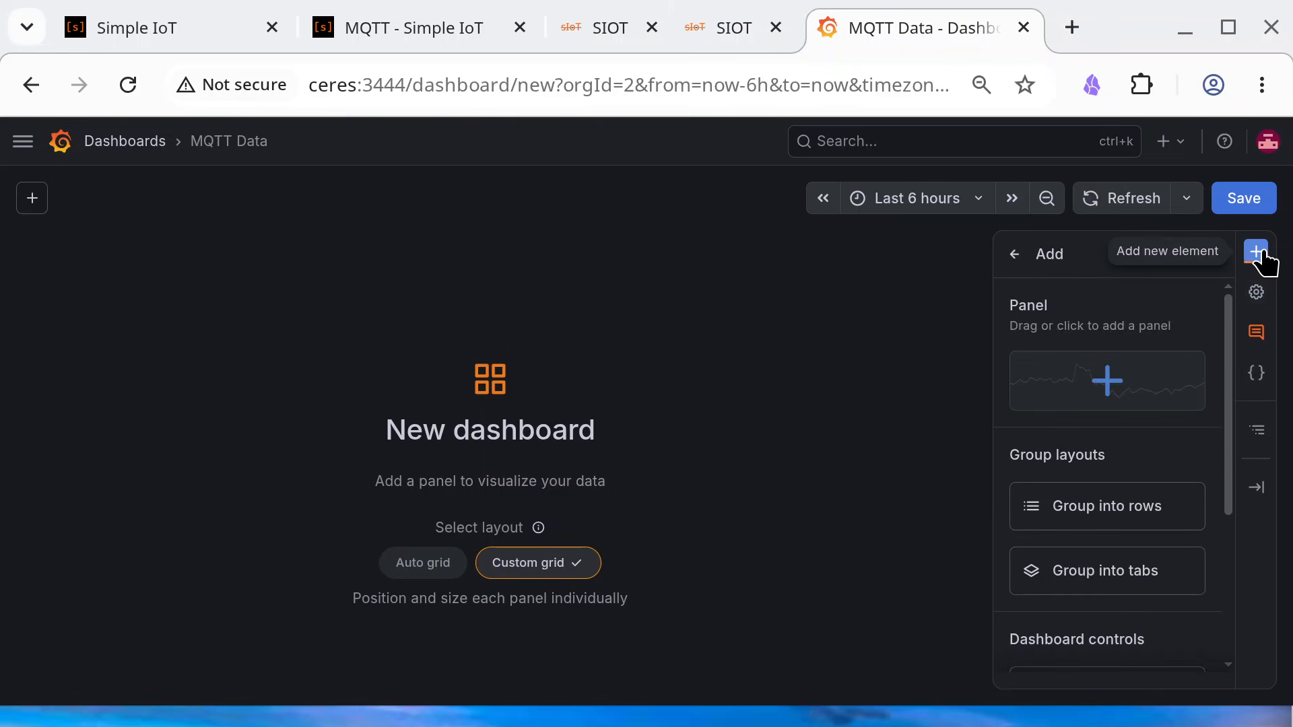
left_click(1097, 357)
left_click(270, 380)
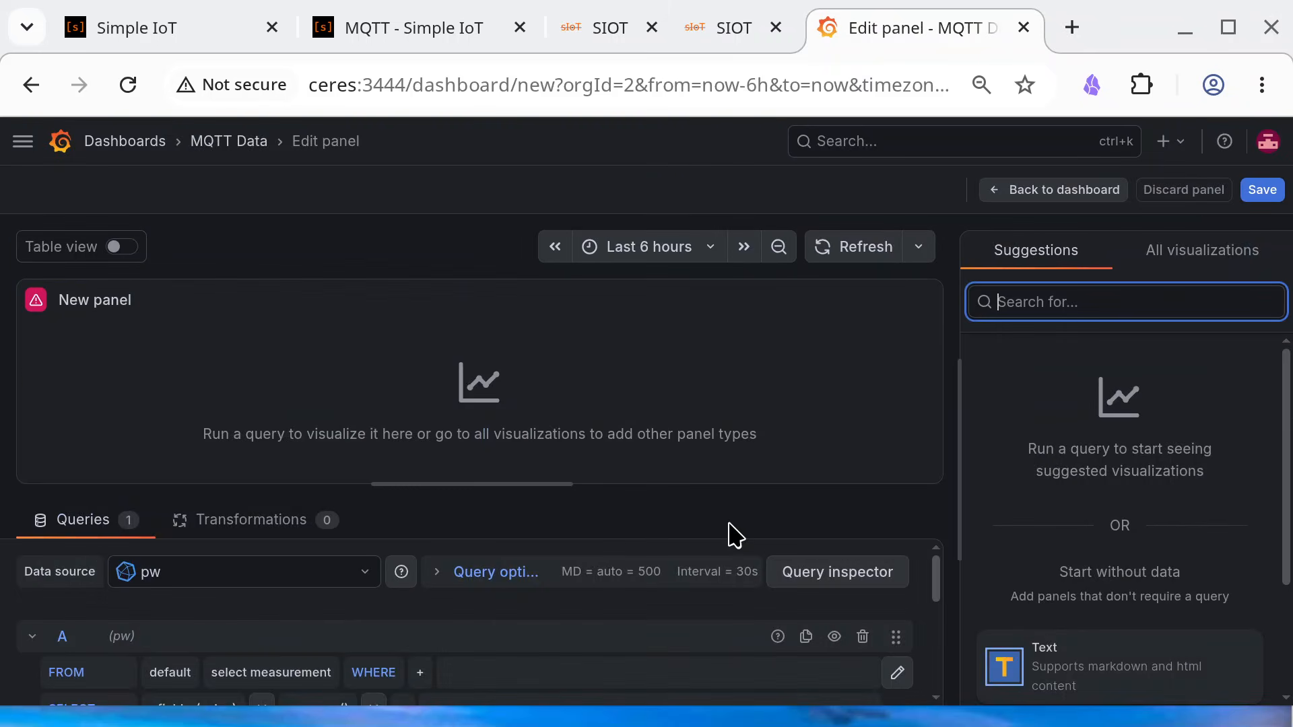
left_click(233, 568)
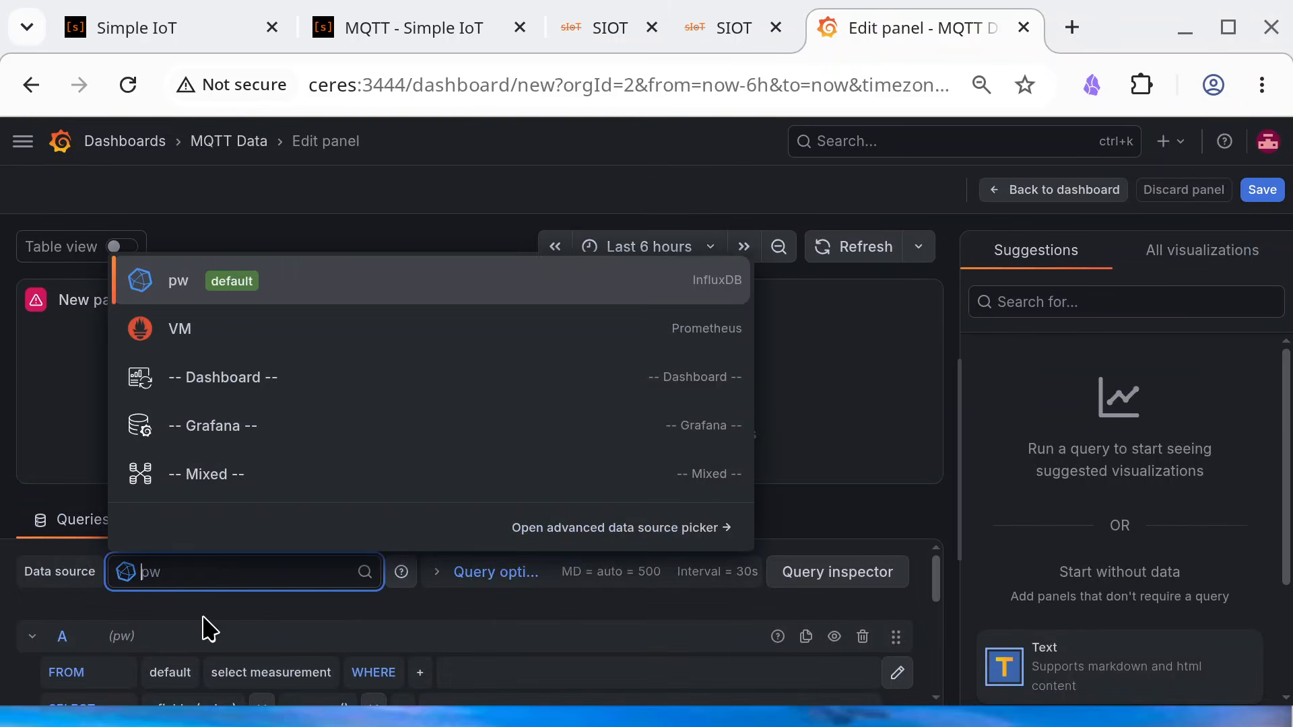
left_click(199, 314)
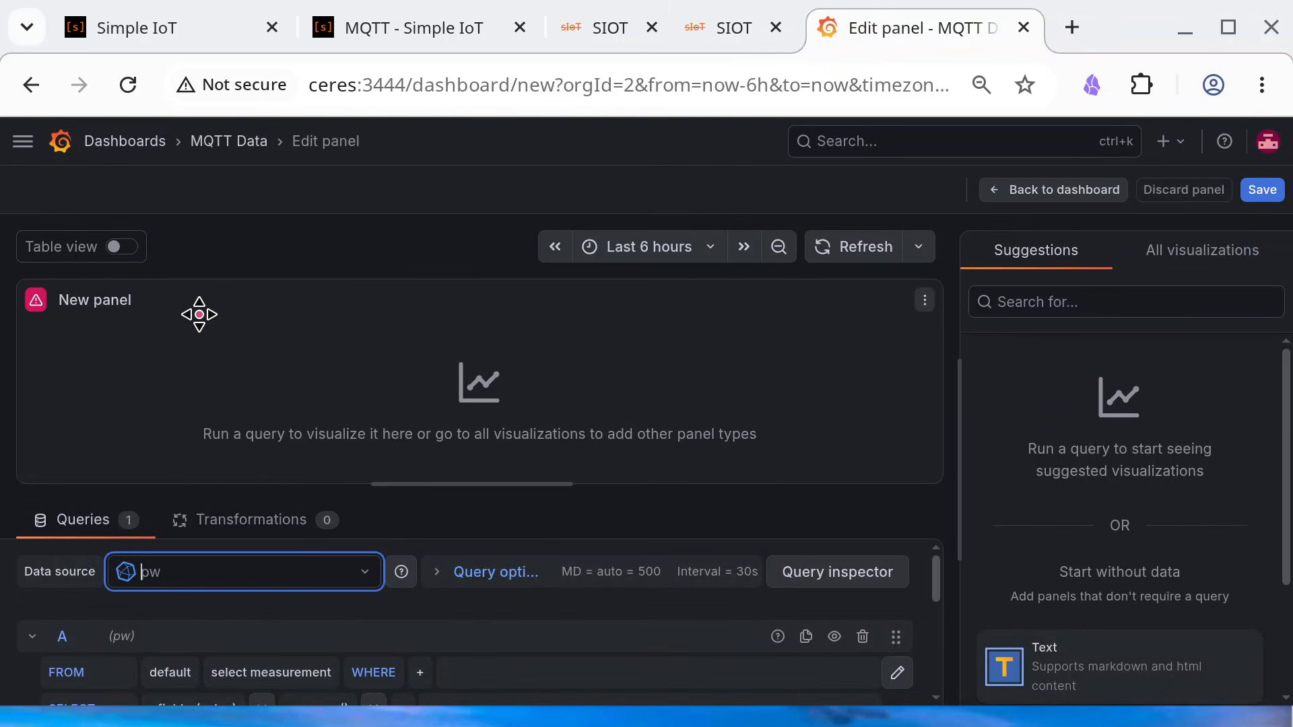
left_click(260, 570)
left_click(219, 316)
Build query A on the points_value metric with a label filter of node.type = mqttDevice
scroll(563, 634, "down", 4)
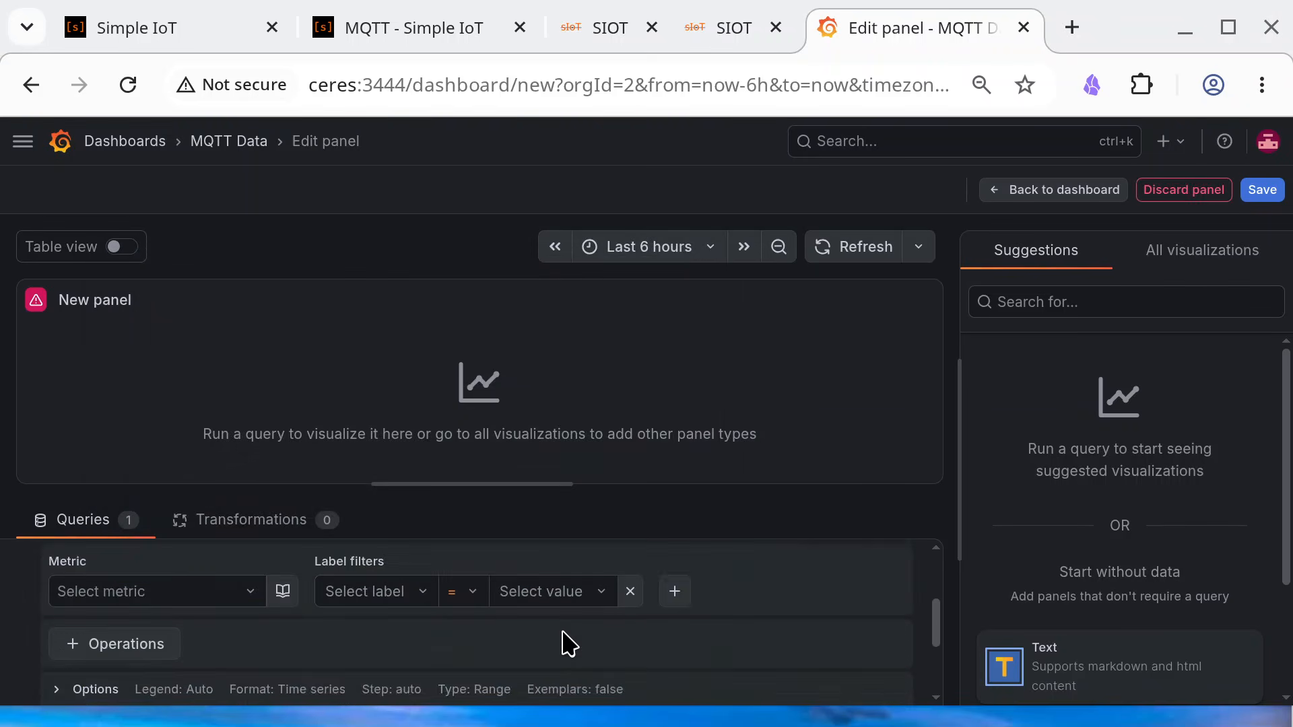
scroll(563, 633, "up", 2)
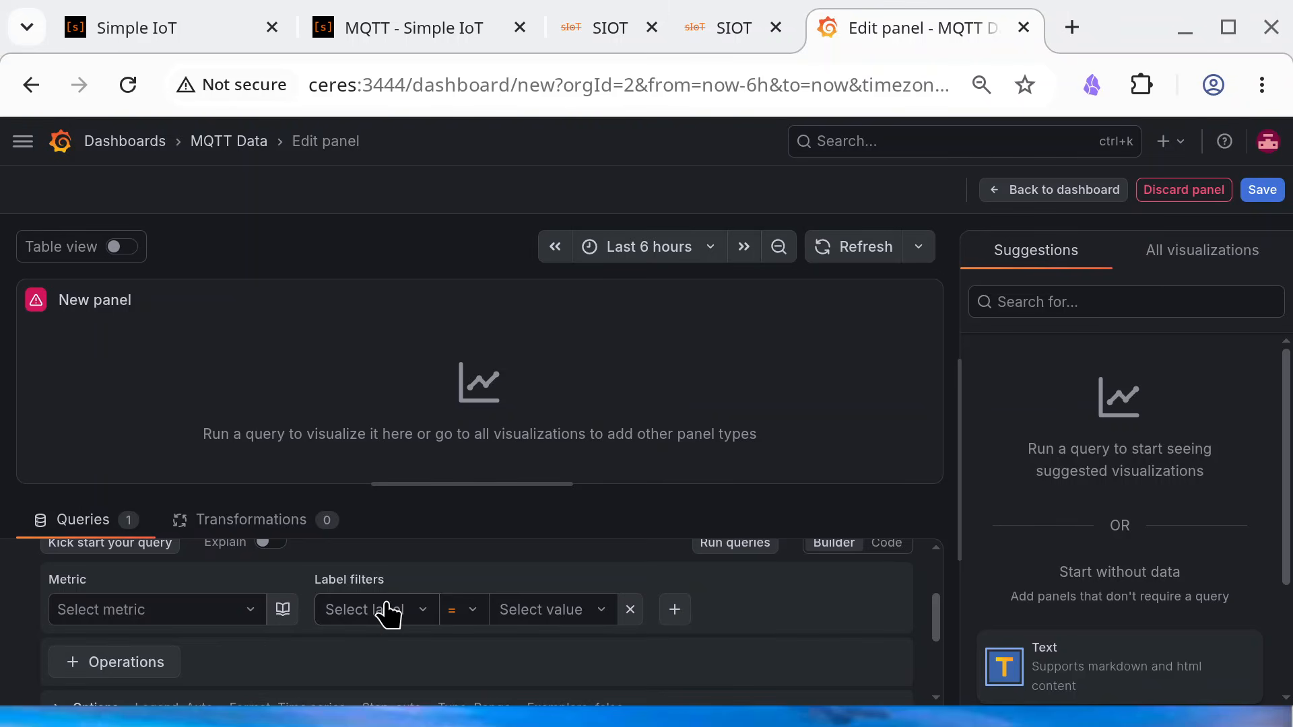
left_click(199, 611)
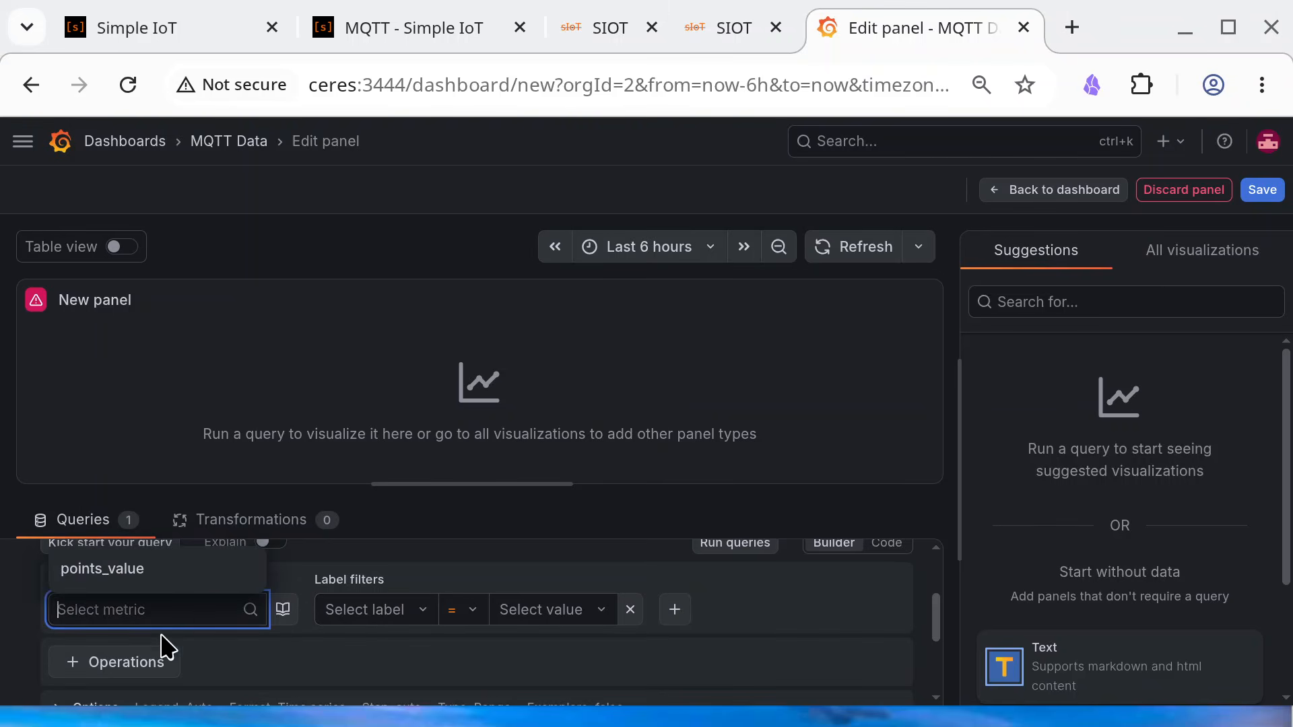
left_click(138, 571)
left_click(384, 612)
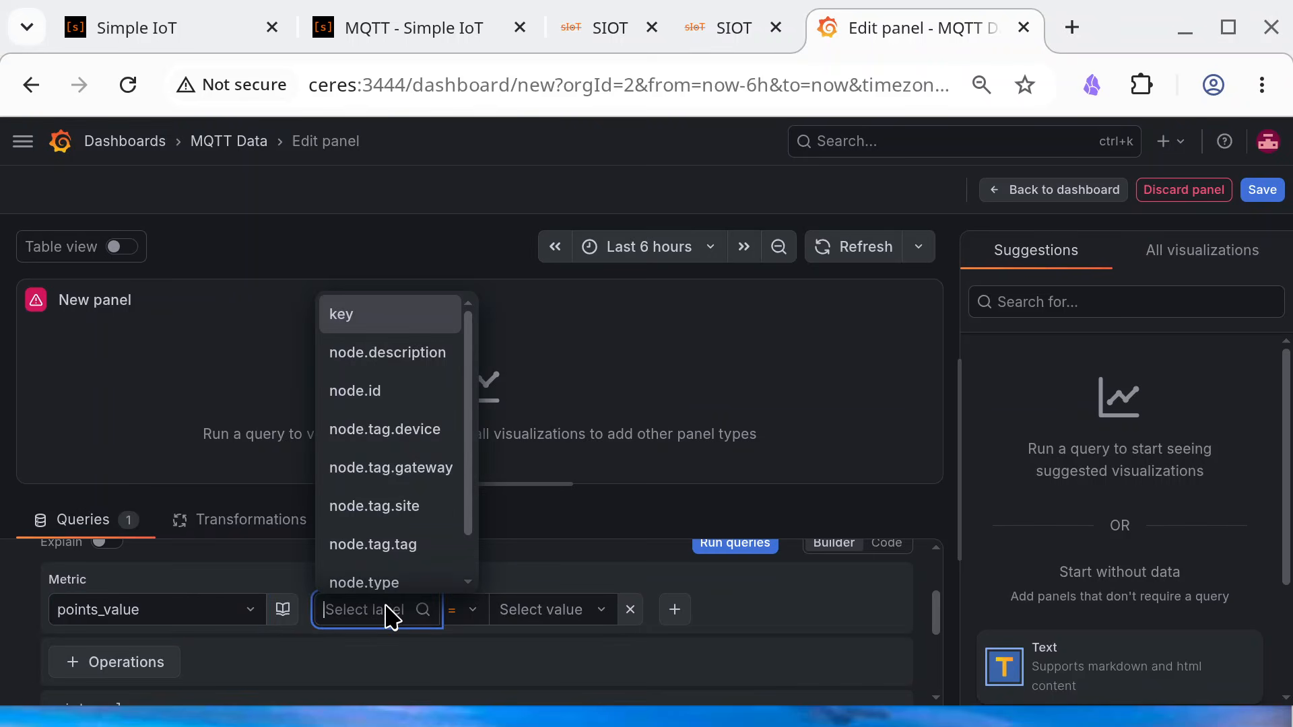
left_click(394, 583)
left_click(522, 613)
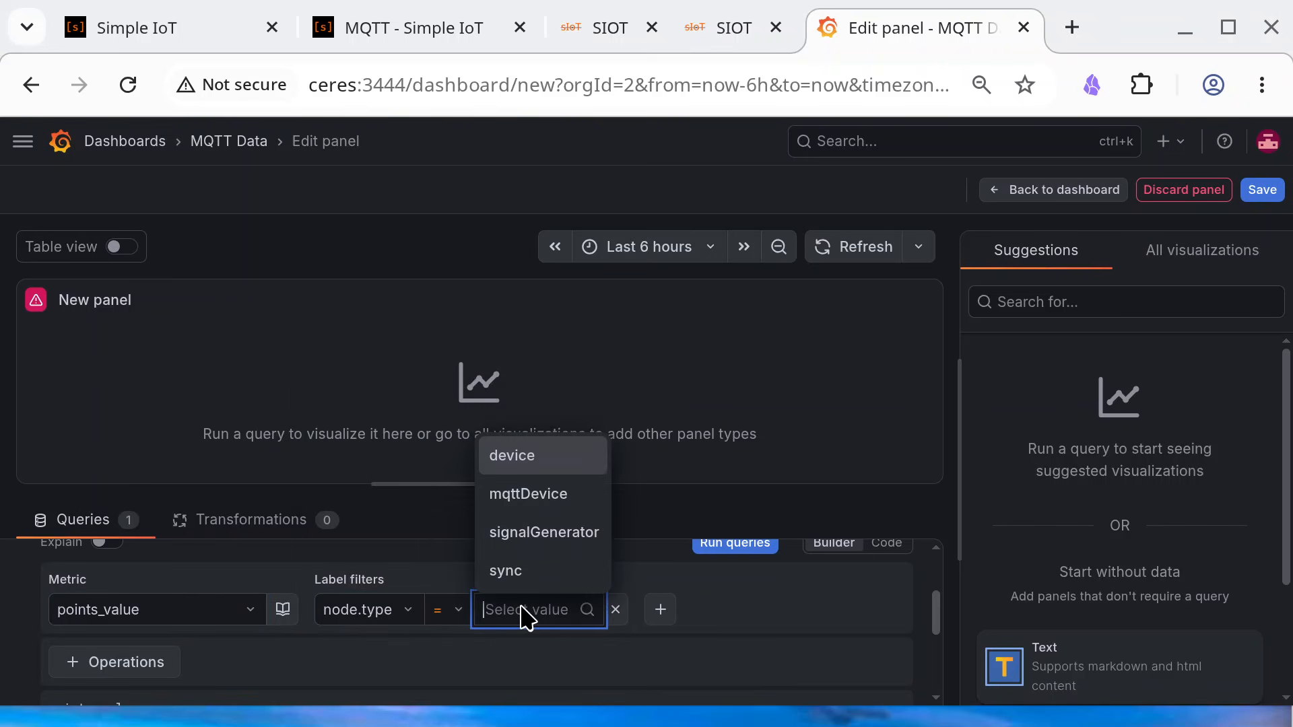
left_click(549, 510)
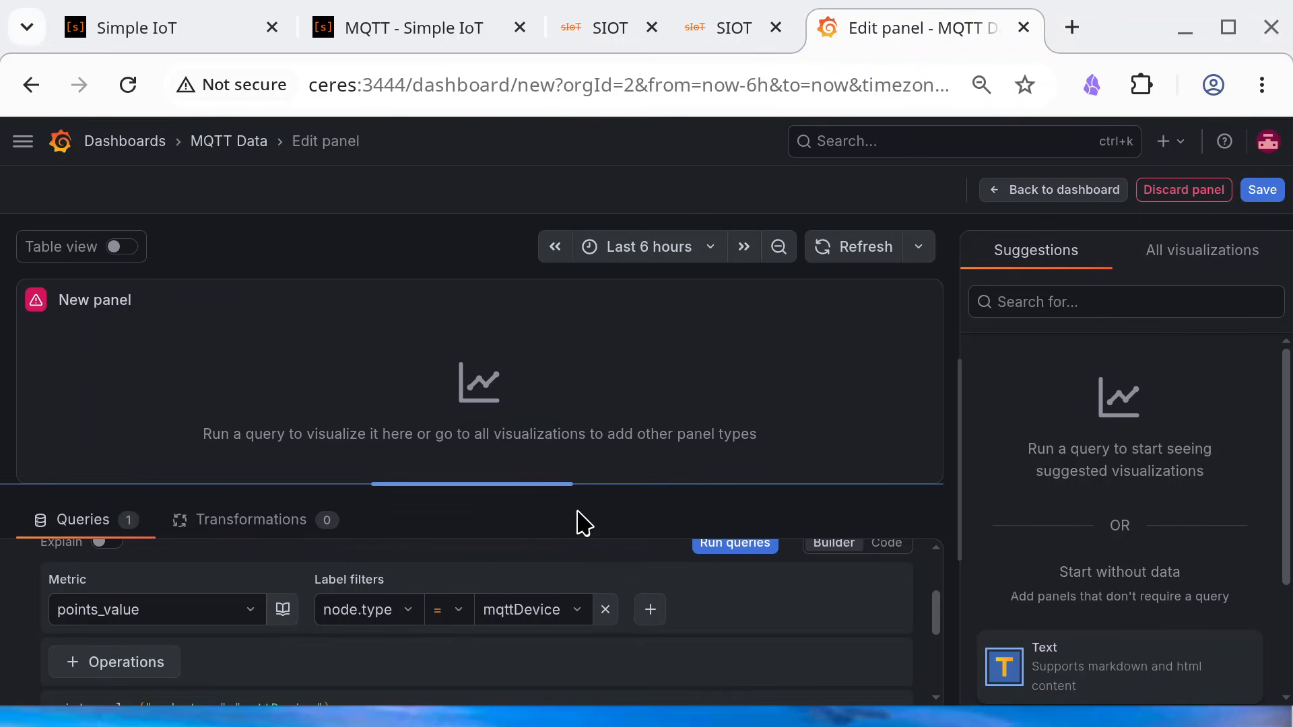
Set the time range to the last 5 minutes and enlarge the graph preview to read through the series legend
left_click(691, 260)
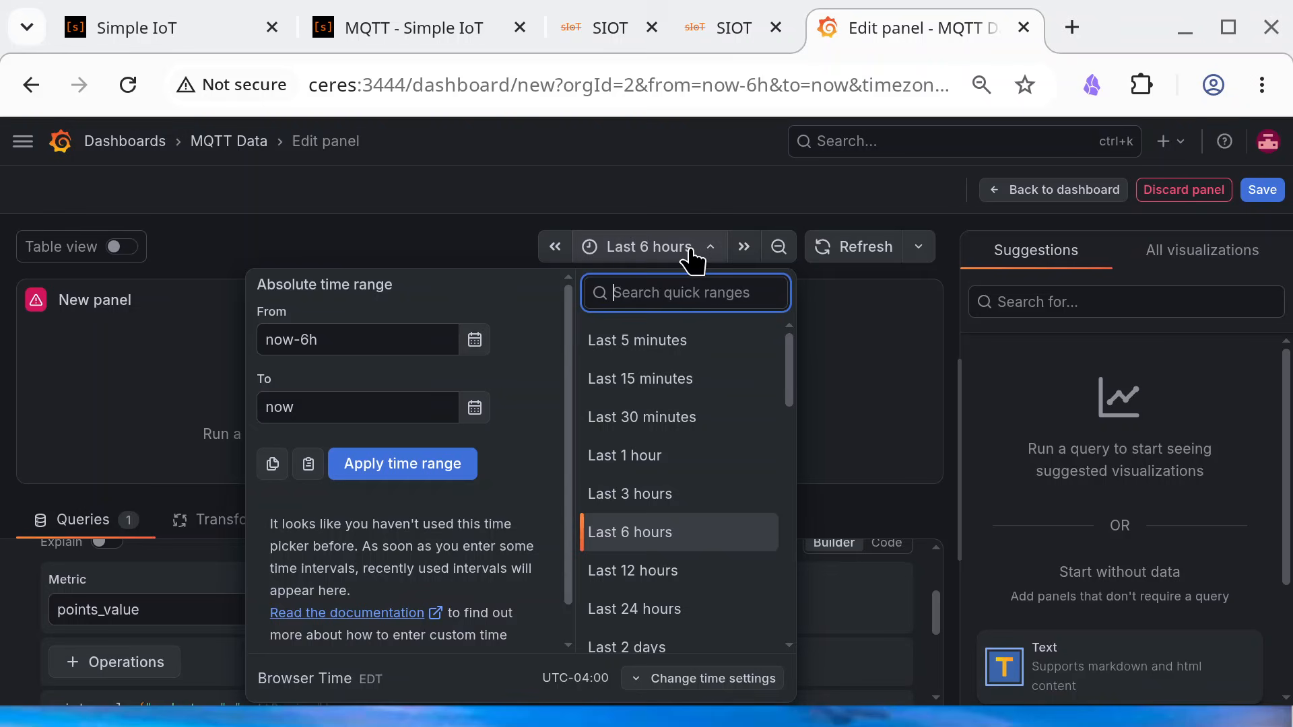
left_click(650, 359)
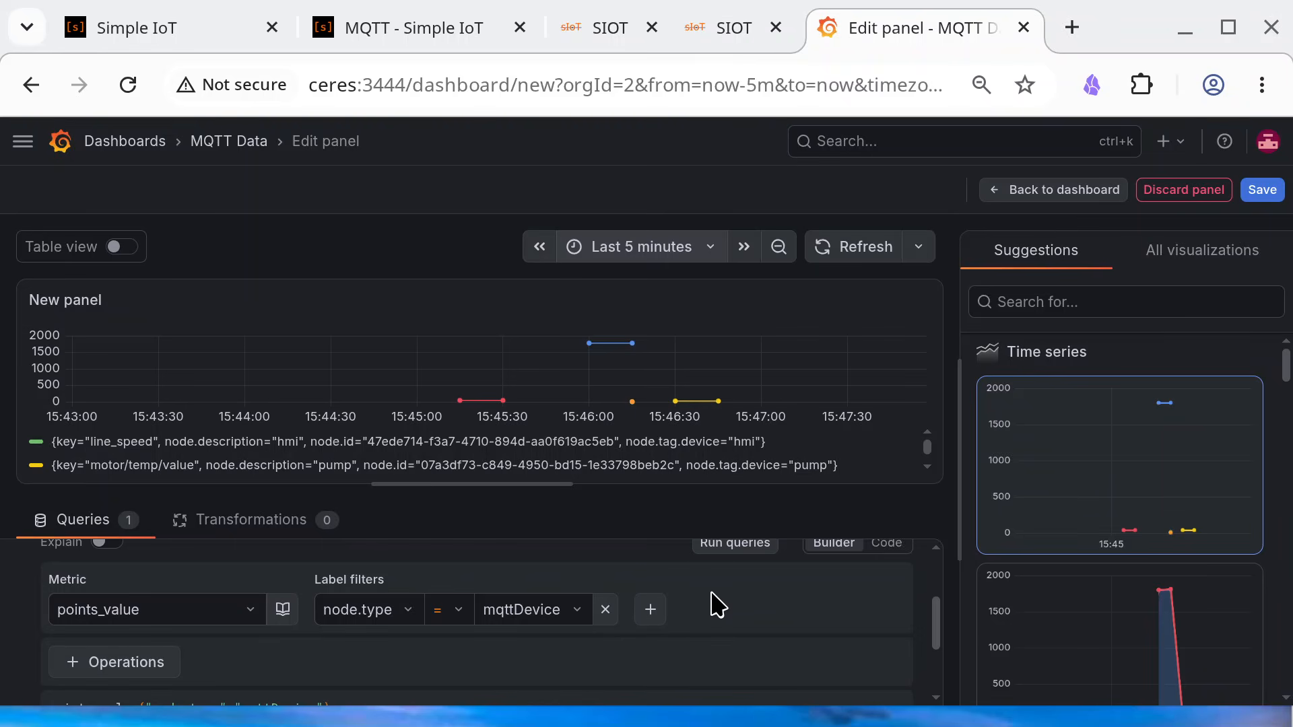
scroll(717, 606, "down", 2)
scroll(713, 606, "up", 3)
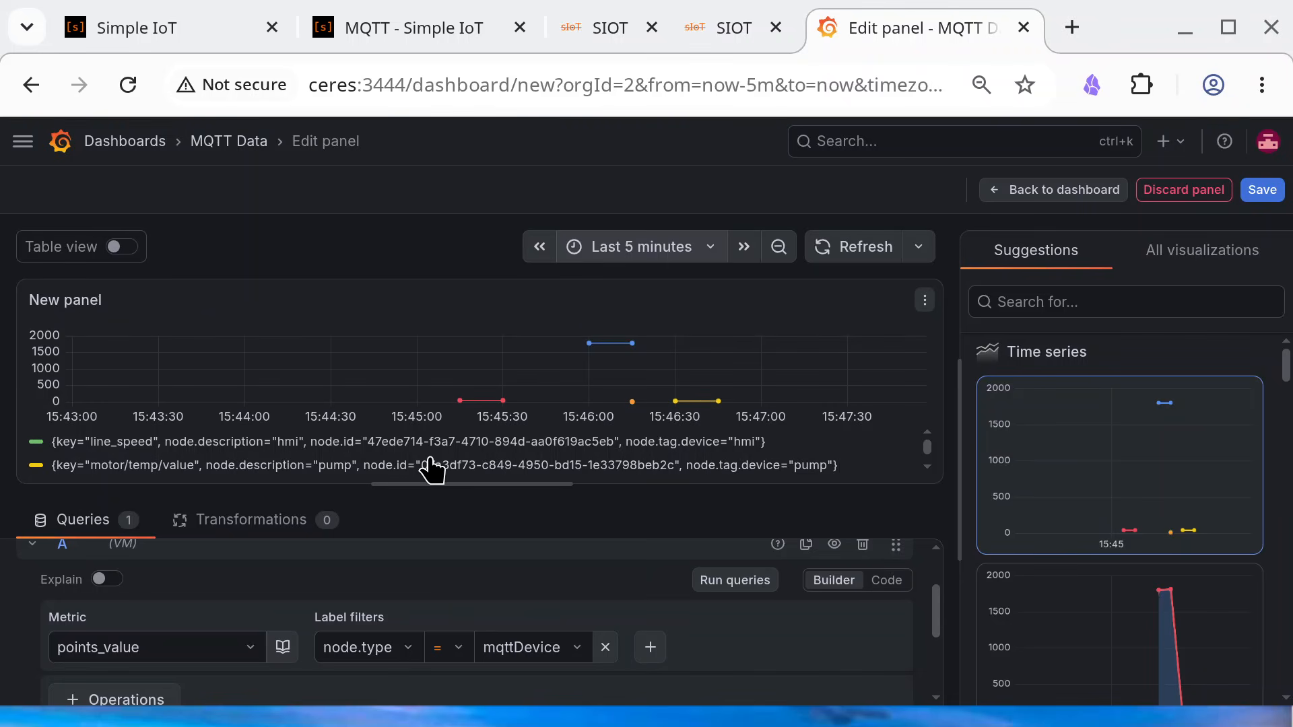
scroll(431, 469, "down", 1)
scroll(431, 467, "up", 1)
scroll(431, 468, "down", 1)
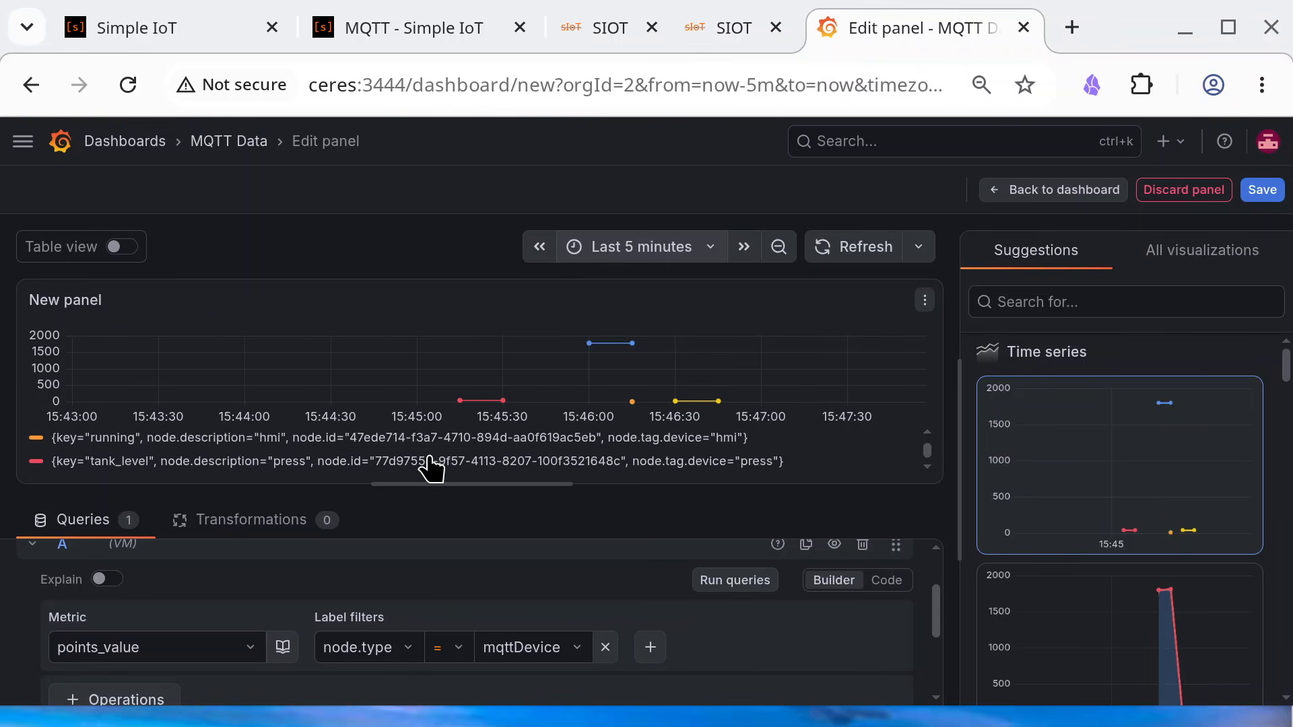
scroll(431, 468, "up", 1)
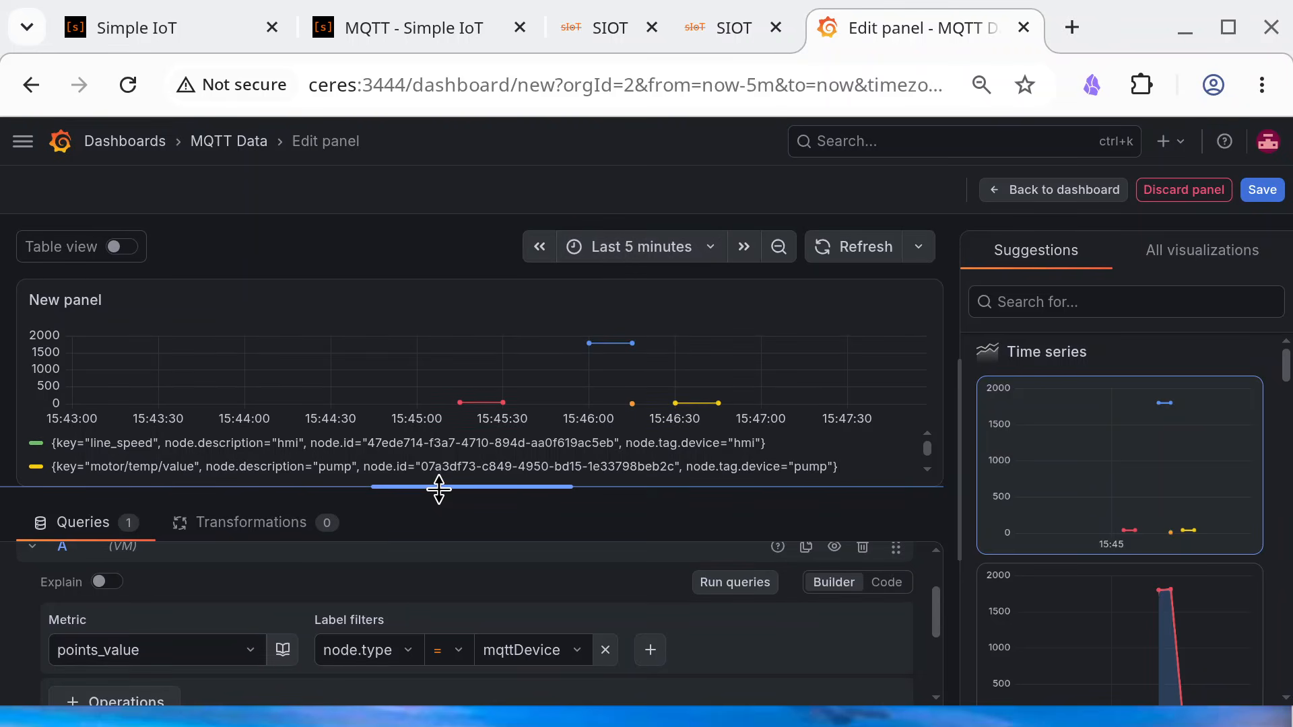
left_click_drag(436, 485, 437, 522)
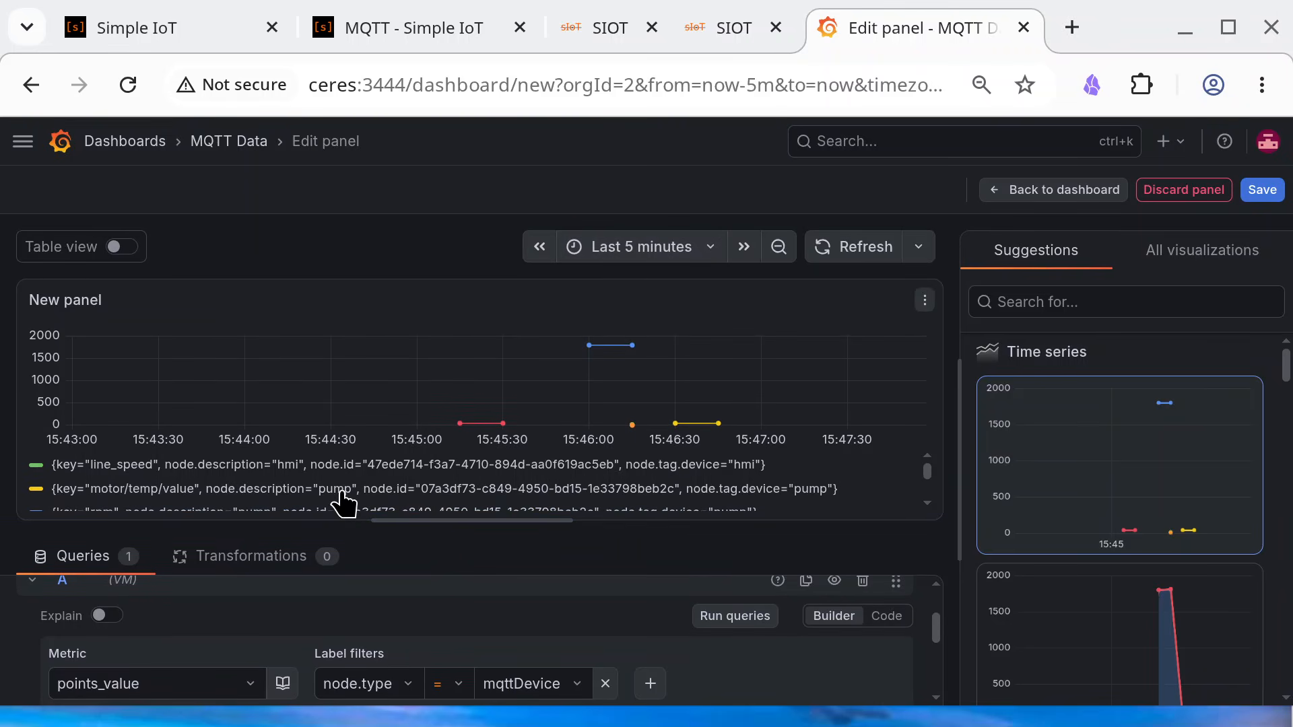
scroll(289, 492, "down", 2)
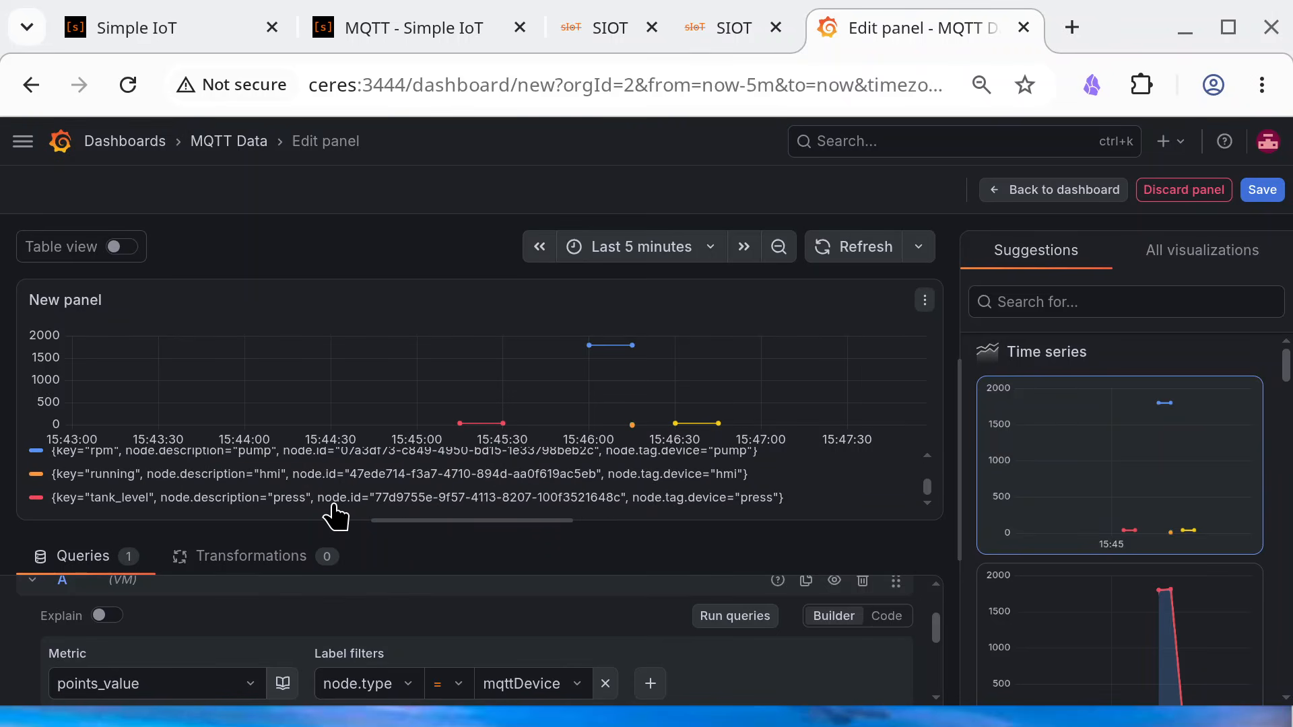
Switch query A's legend to a custom template and set it to {{node.tag.site}}
scroll(316, 640, "down", 3)
scroll(270, 640, "down", 1)
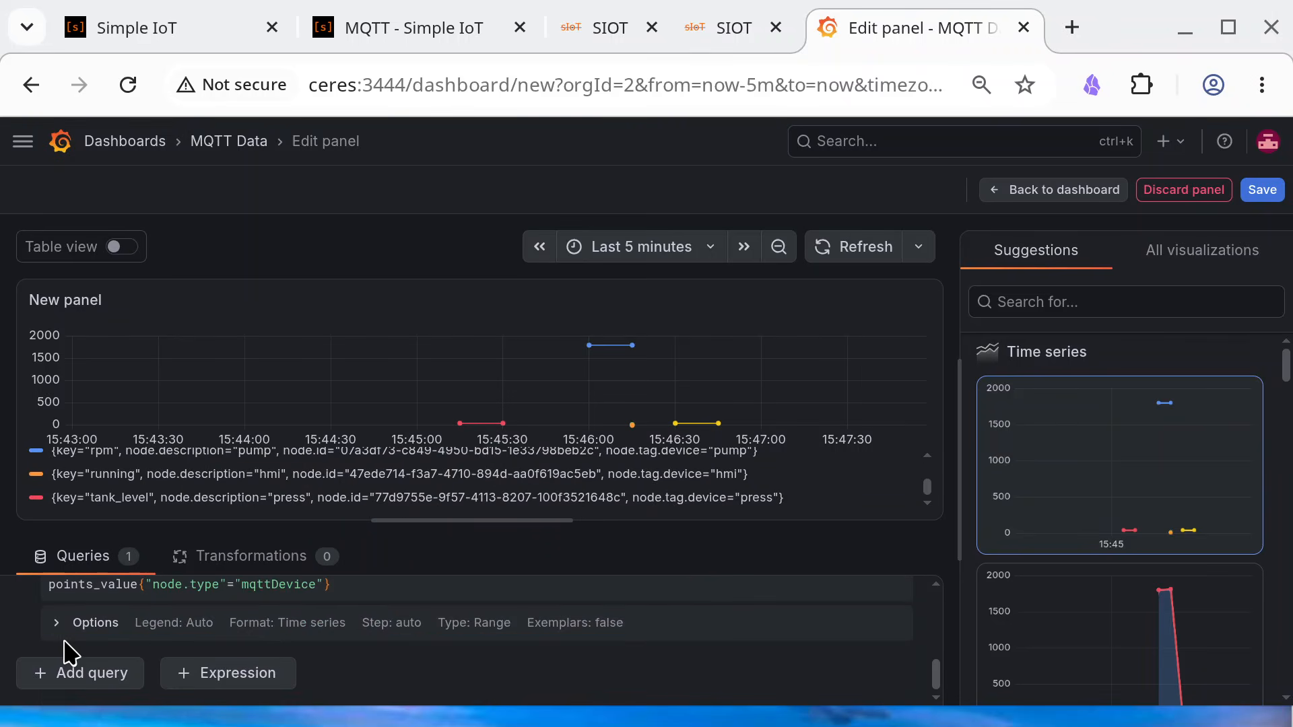
left_click(68, 637)
left_click(130, 619)
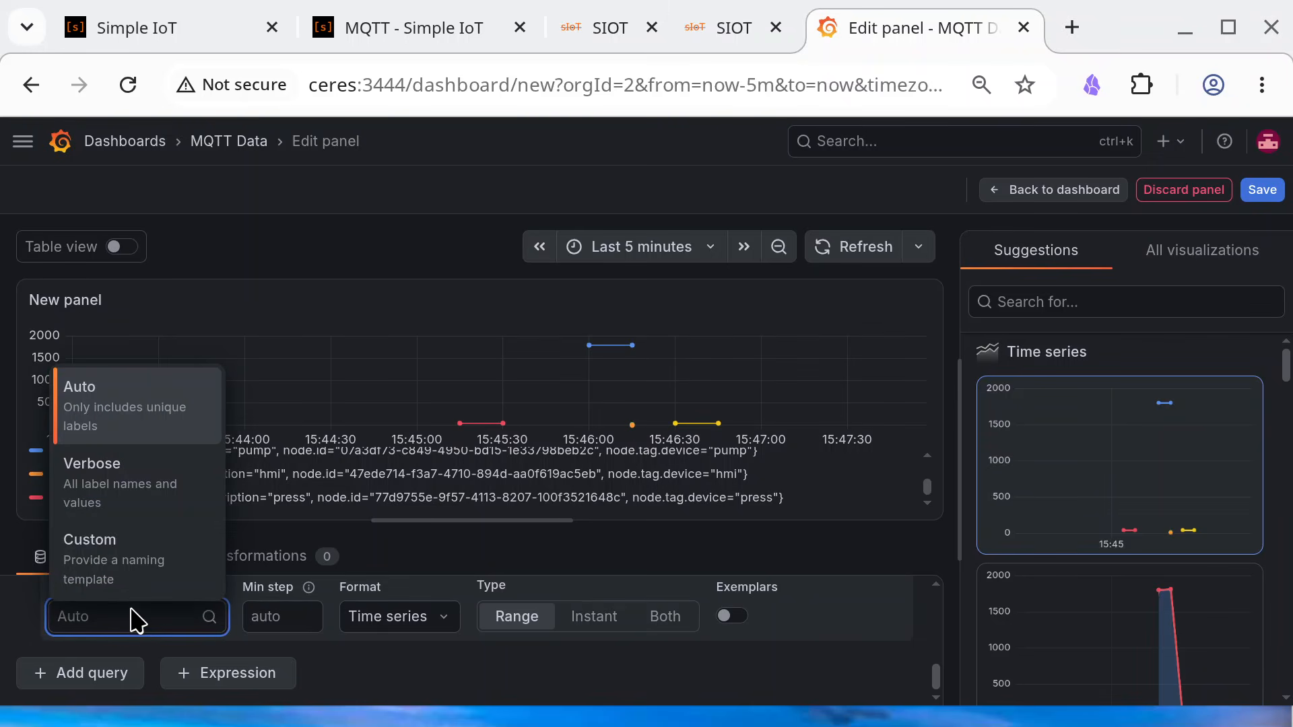
left_click(138, 572)
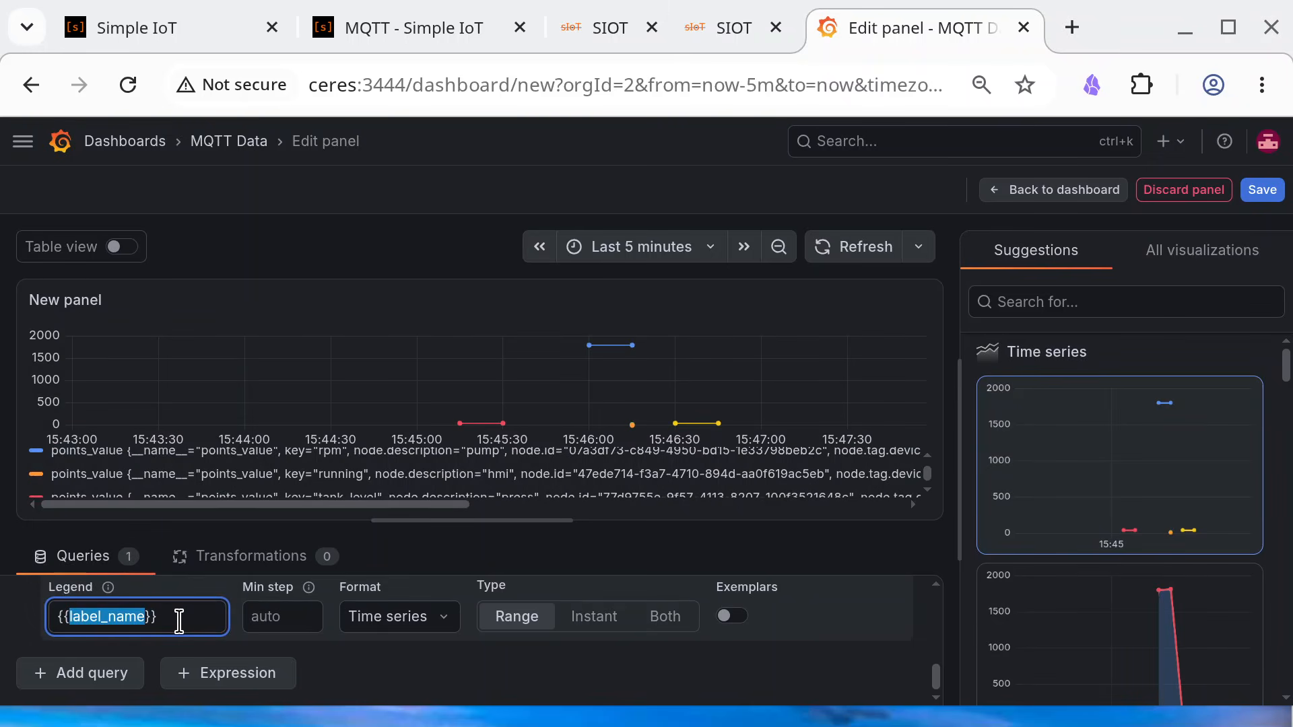
key("BackSpace")
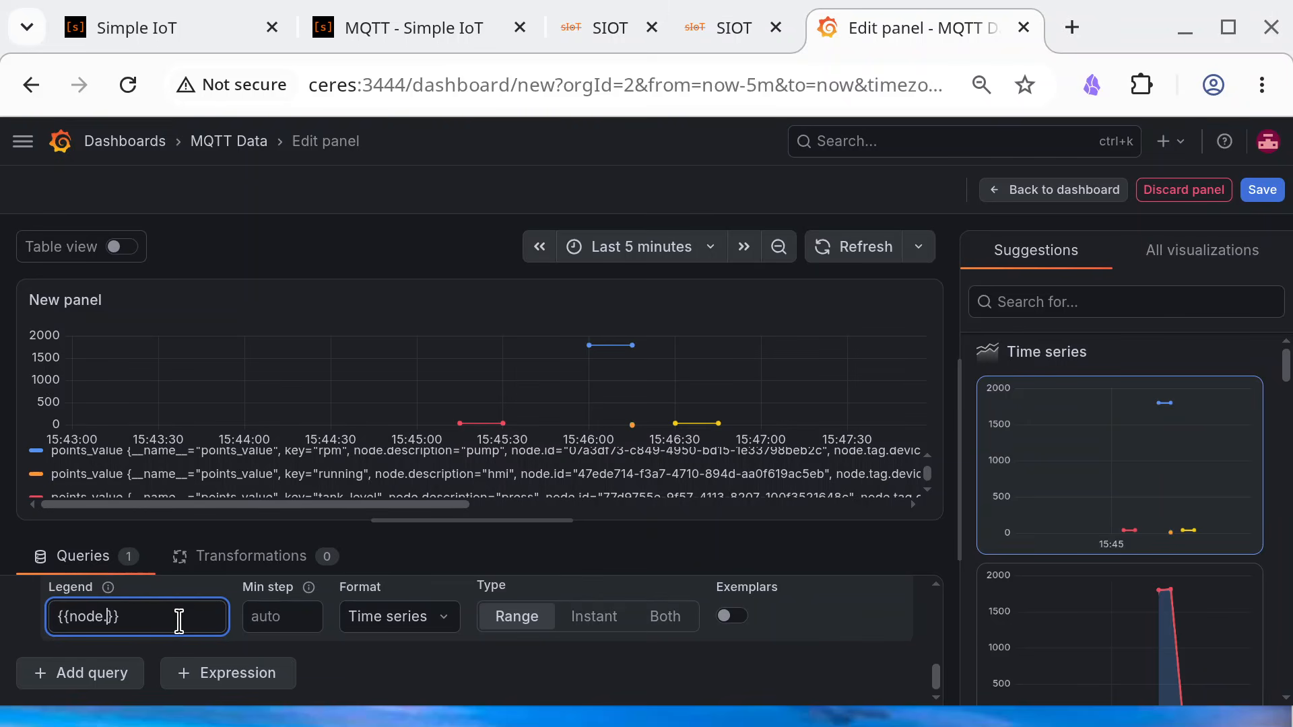
type("node.tag.site")
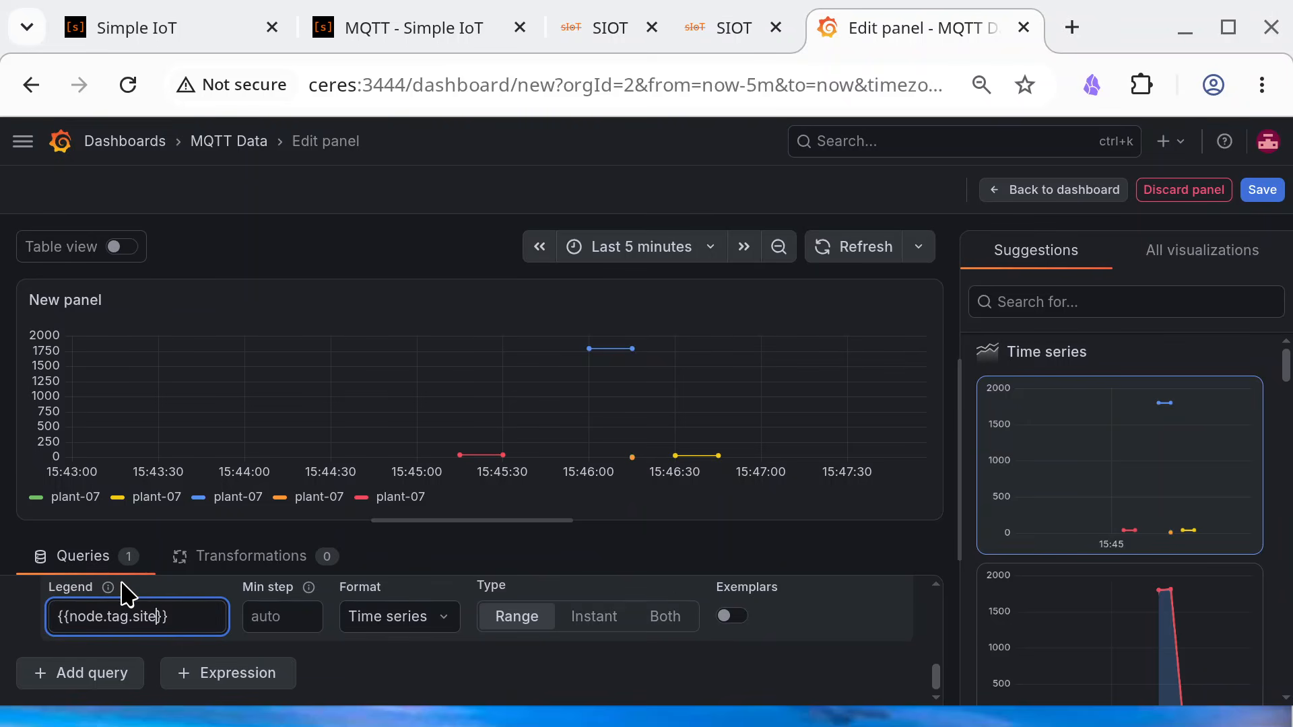
Extend the custom legend with the gateway tag so the template reads {{node.tag.site}}:{{node.tag.gateway}}
left_click(191, 634)
left_click(194, 626)
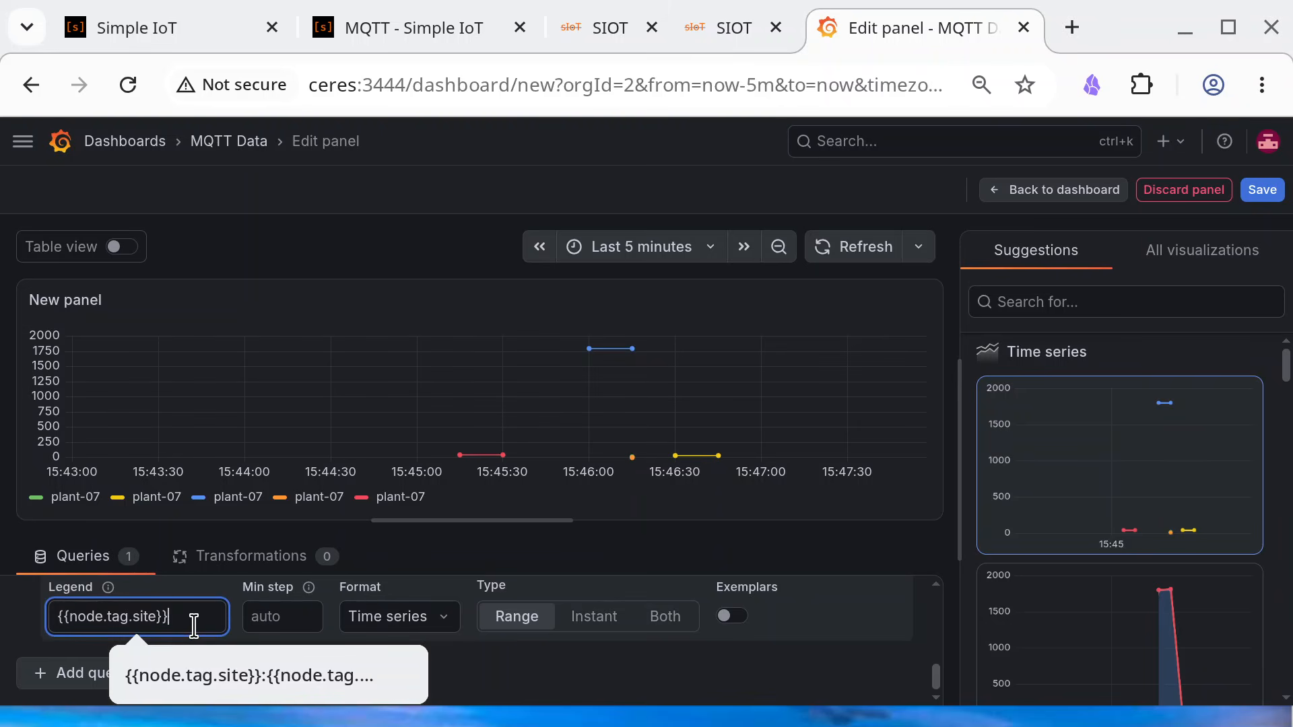
type(":[[")
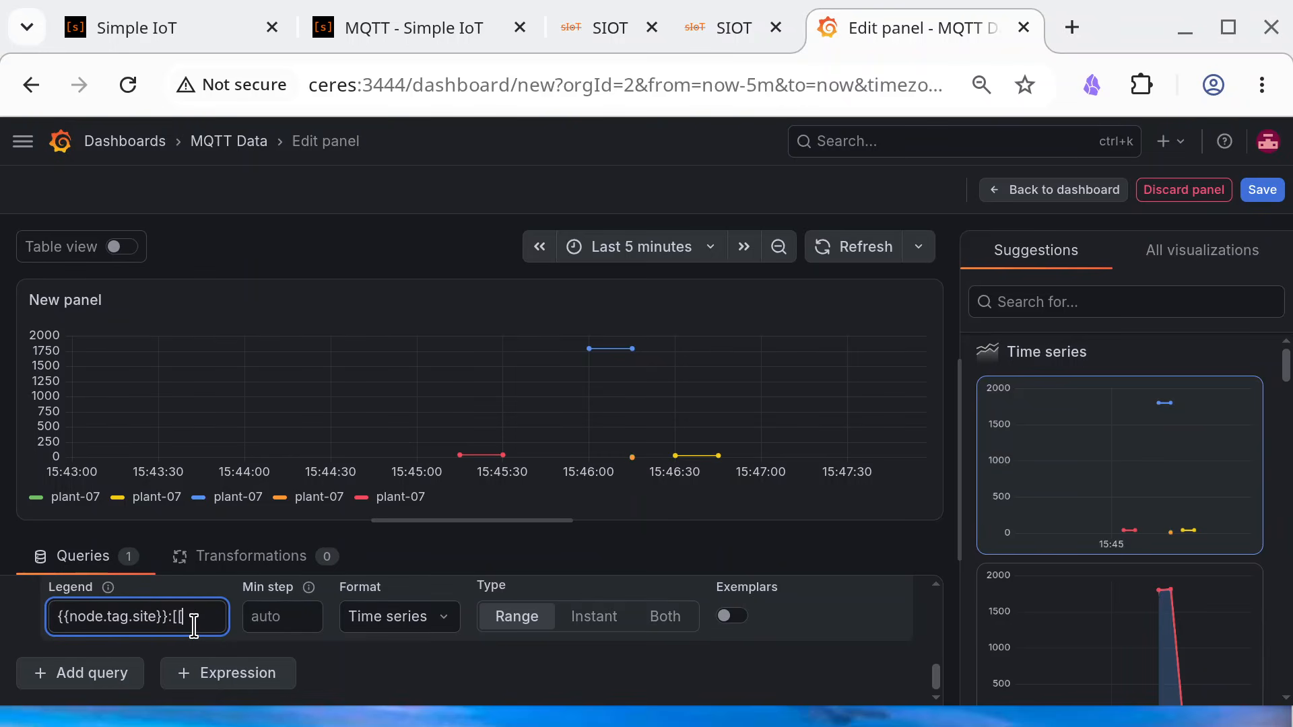
key("BackSpace")
key("BackSpace")
type("{{node.tag.")
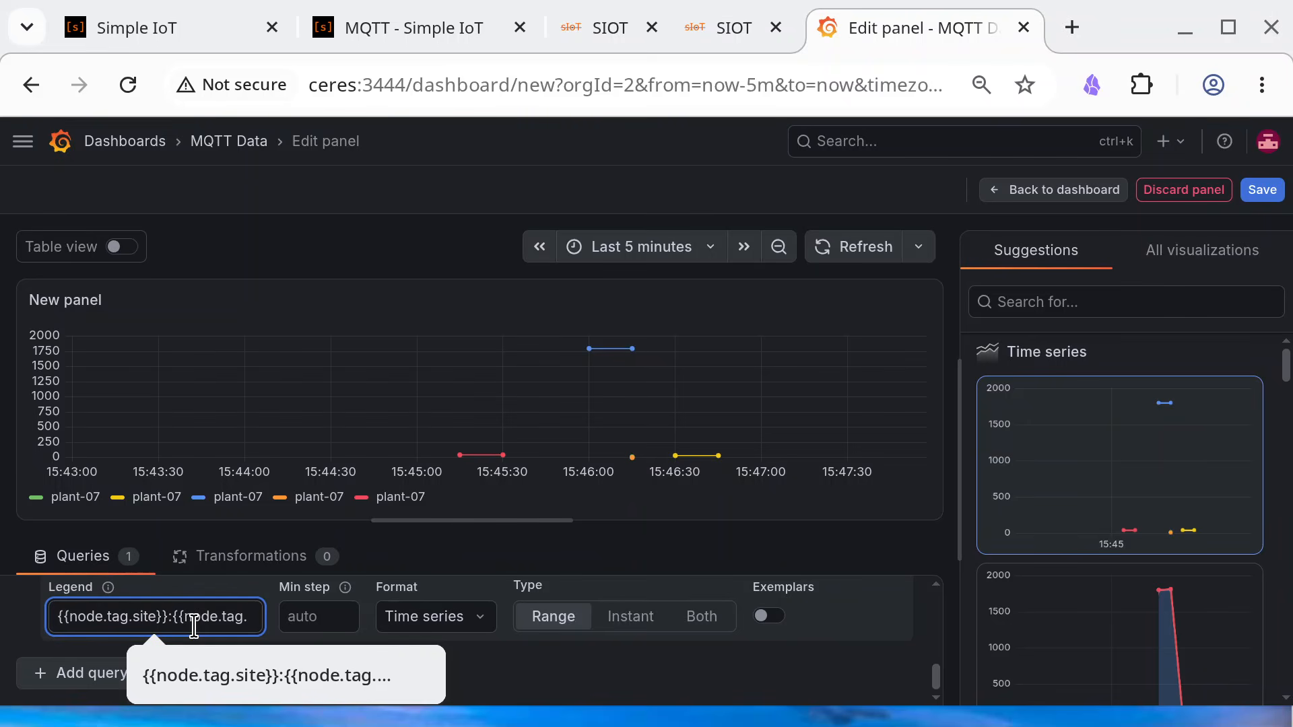
type("gatewa")
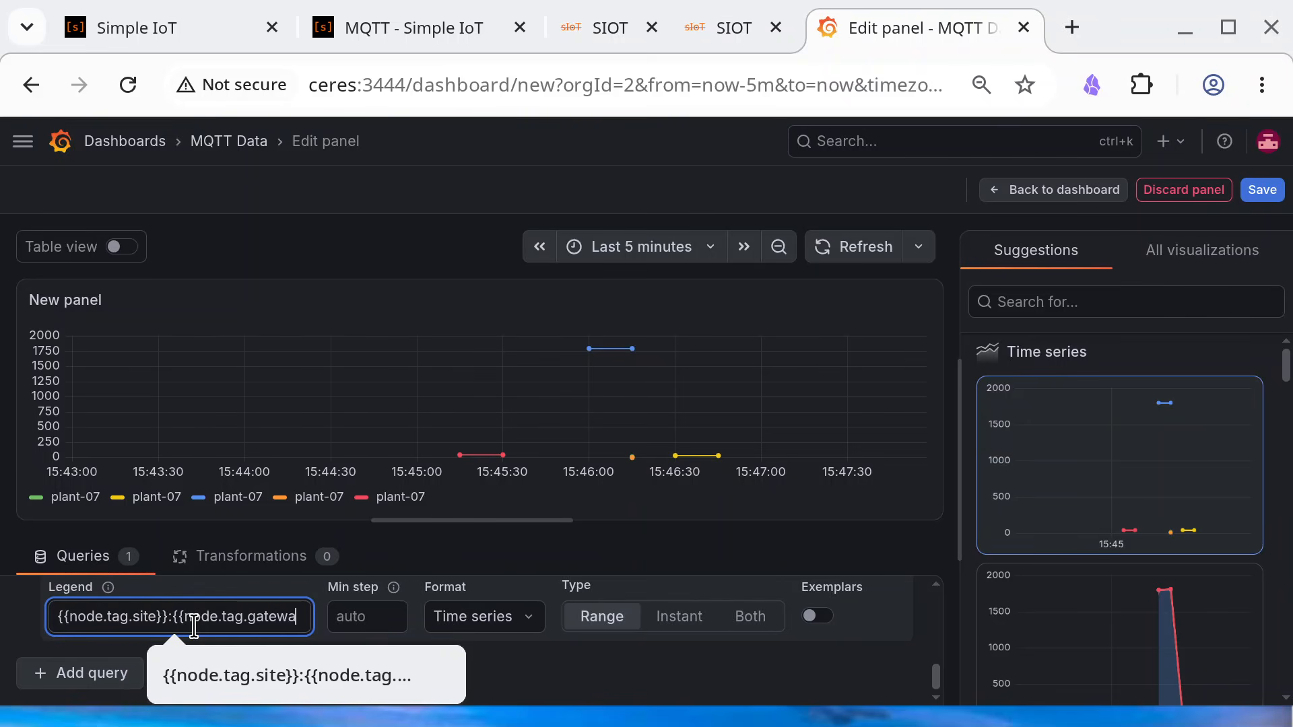
type("y}}")
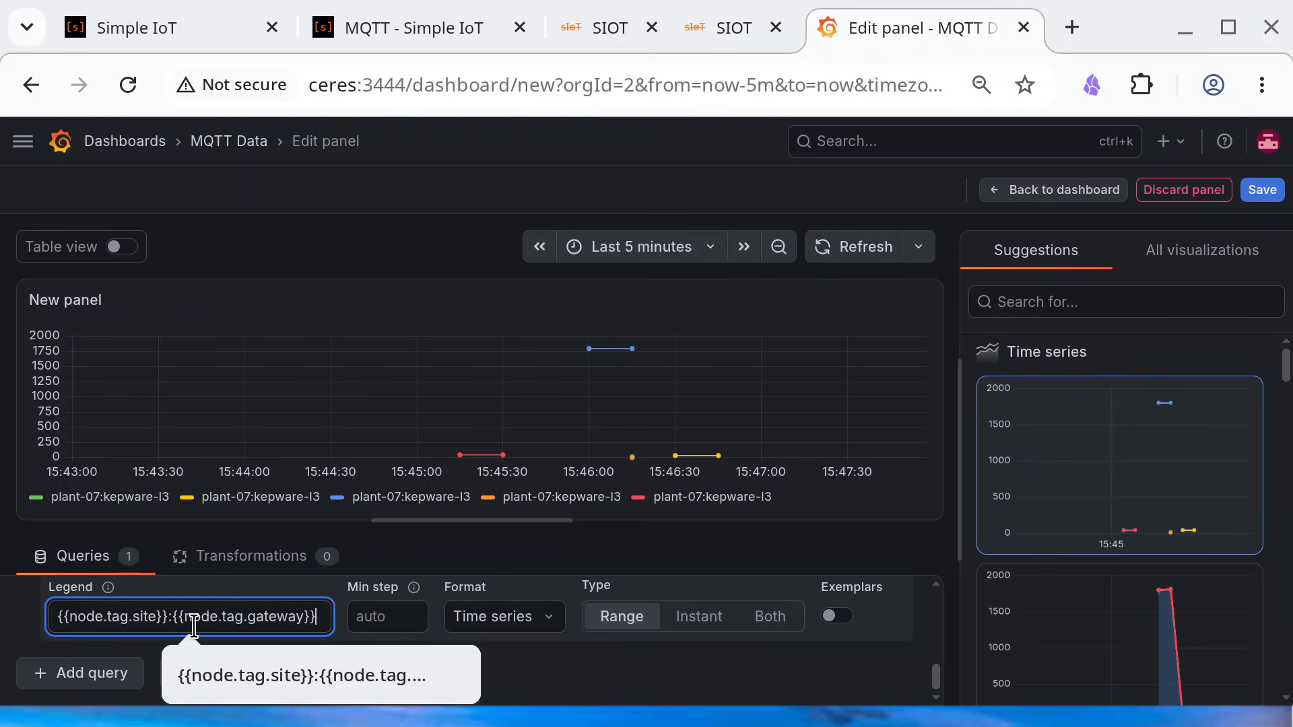
Append :{{node.tag.device}} to the end of the custom legend template
type(":{{noda")
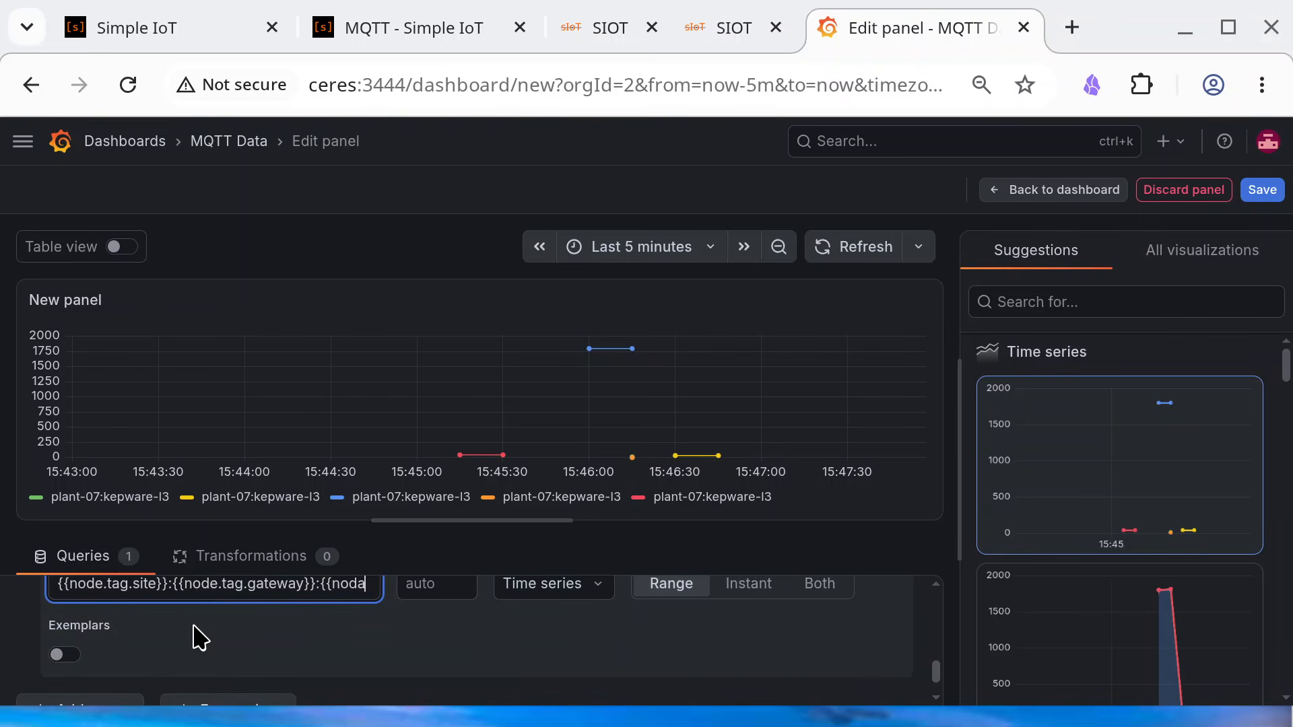
key("BackSpace")
type("e.tag")
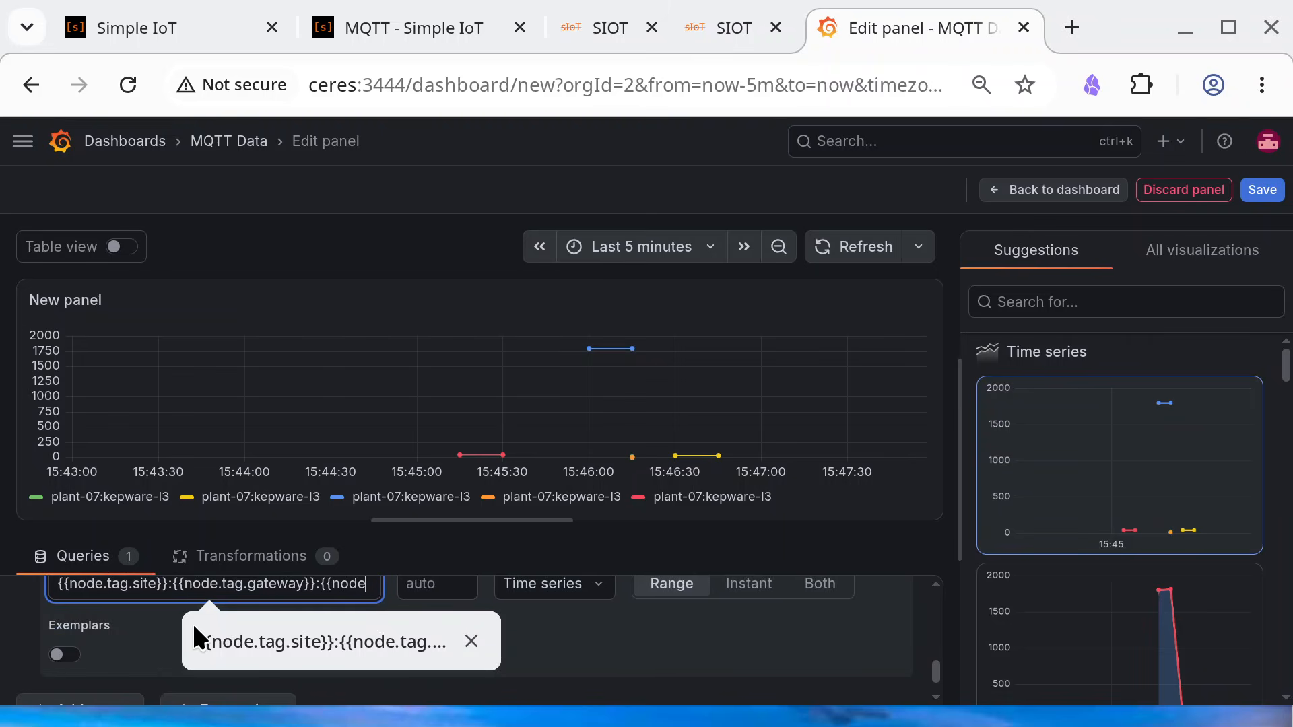
type(".device}}")
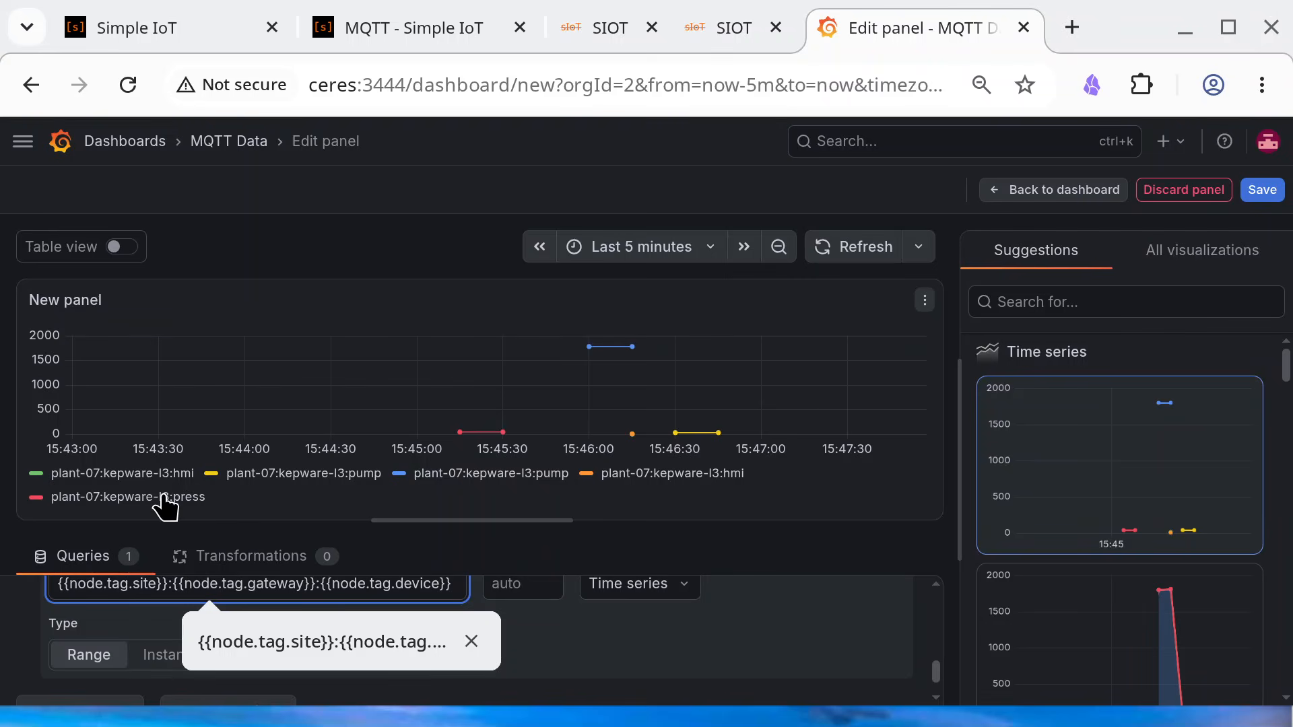
Isolate the plant-07:kepware-l3:press series in the graph, examine it and show all series again
left_click(164, 507)
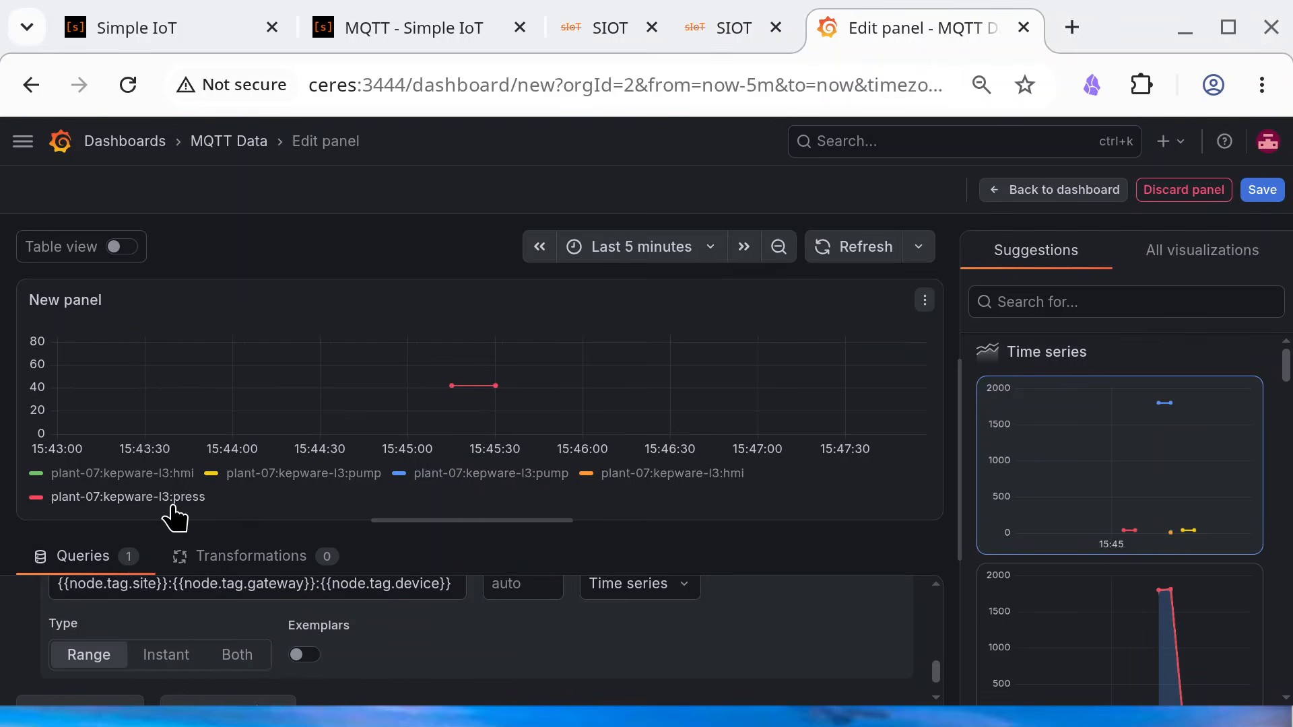
left_click(169, 507)
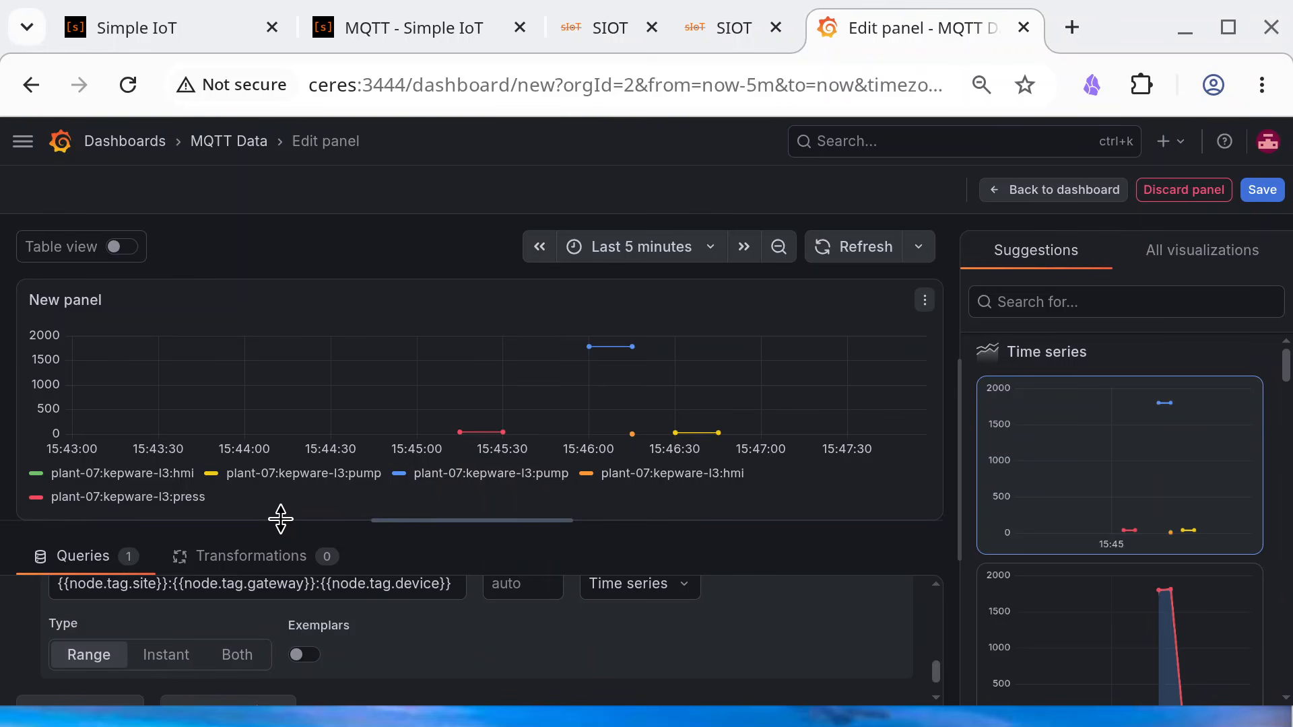
scroll(396, 638, "up", 3)
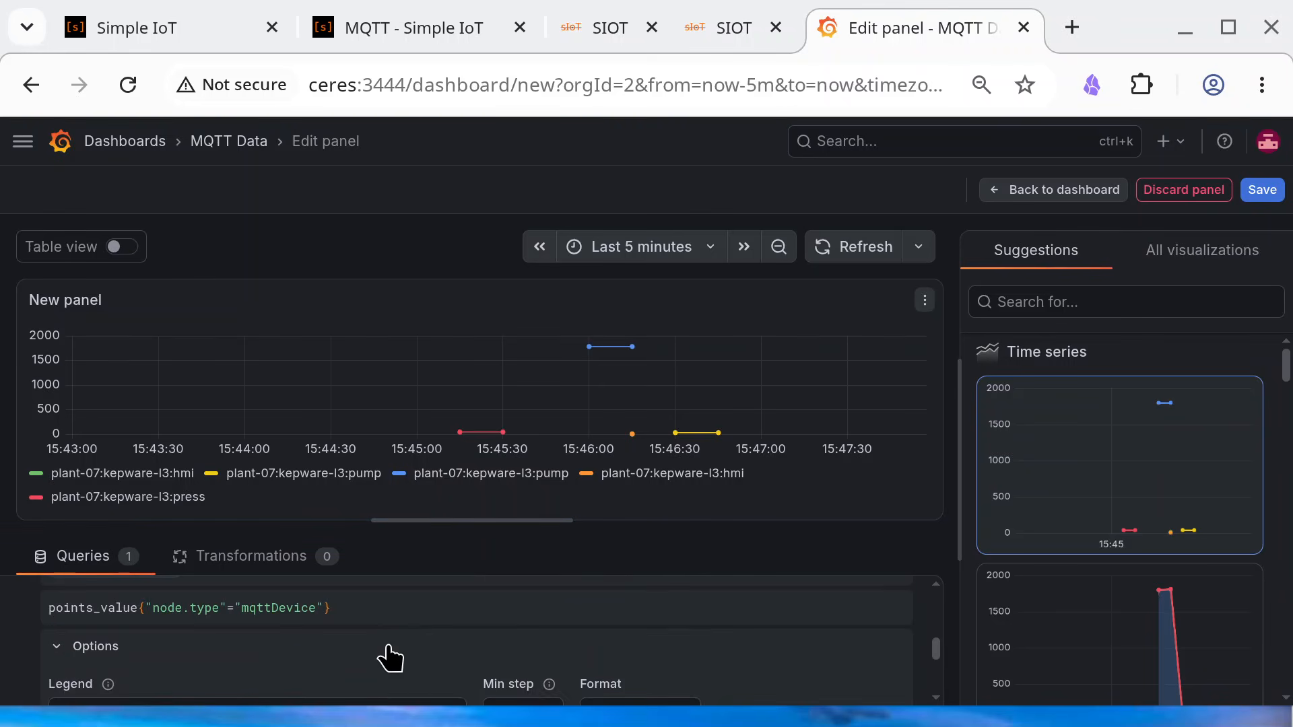
Append :{{key}} to the end of query A's custom legend template
scroll(384, 658, "down", 3)
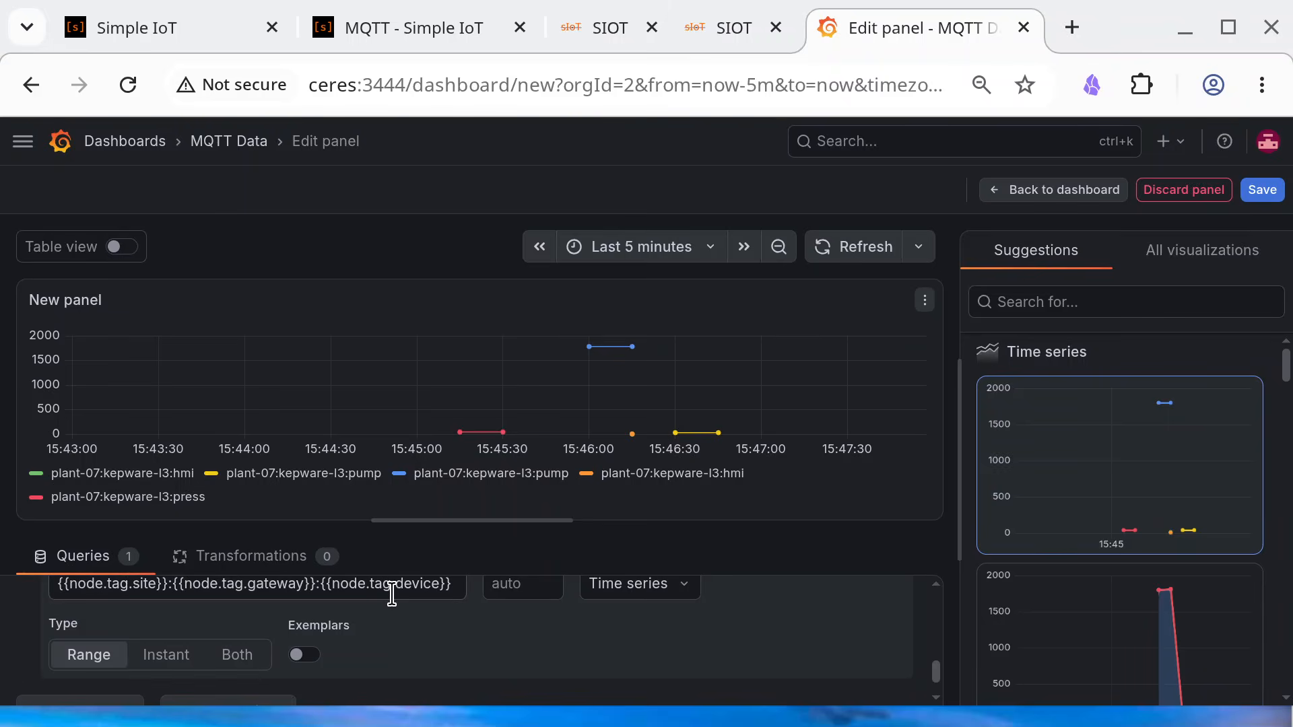
left_click(393, 591)
type(":")
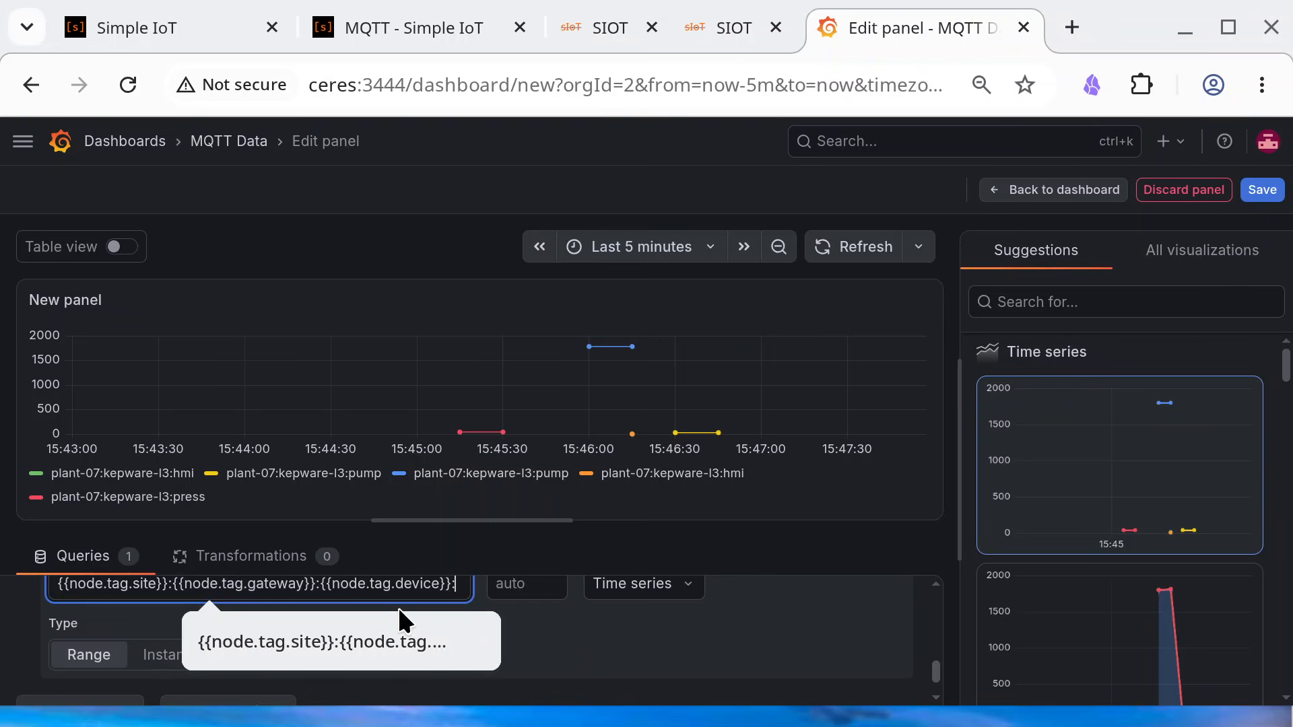
type("{{")
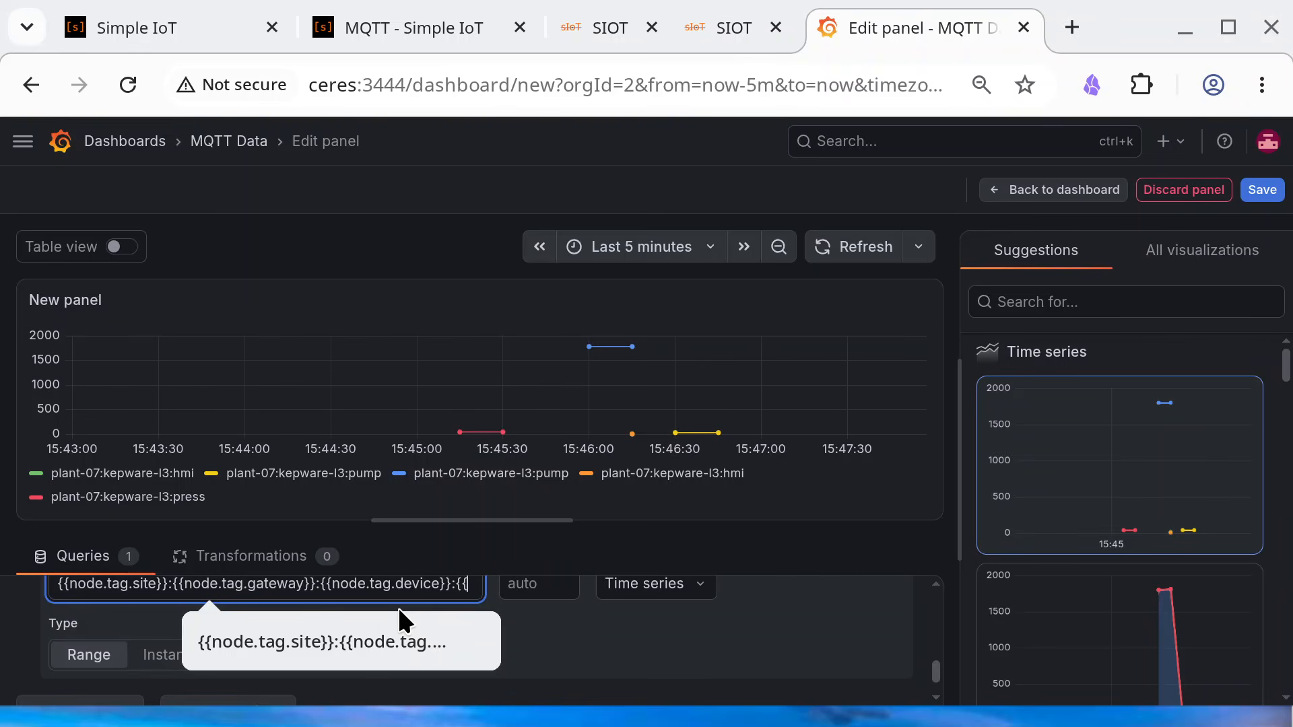
type("tag}}")
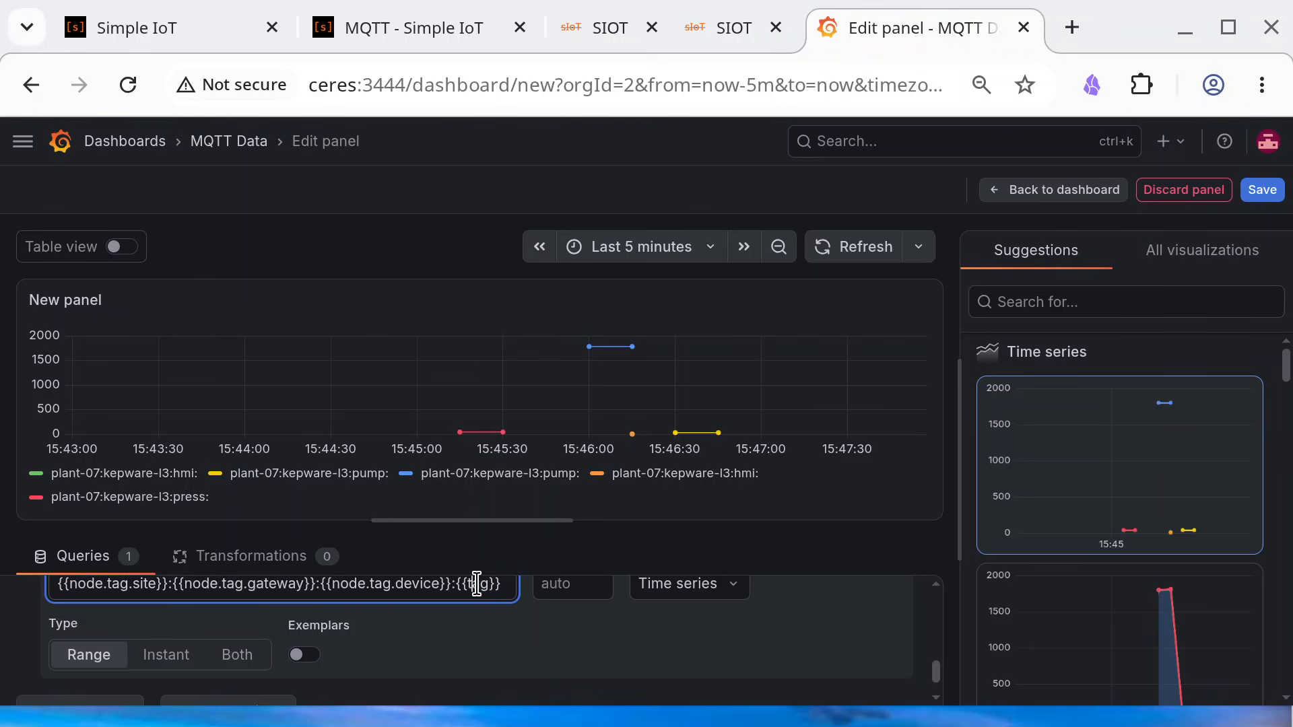
key("BackSpace")
key("BackSpace")
key("BackSpace")
type("y")
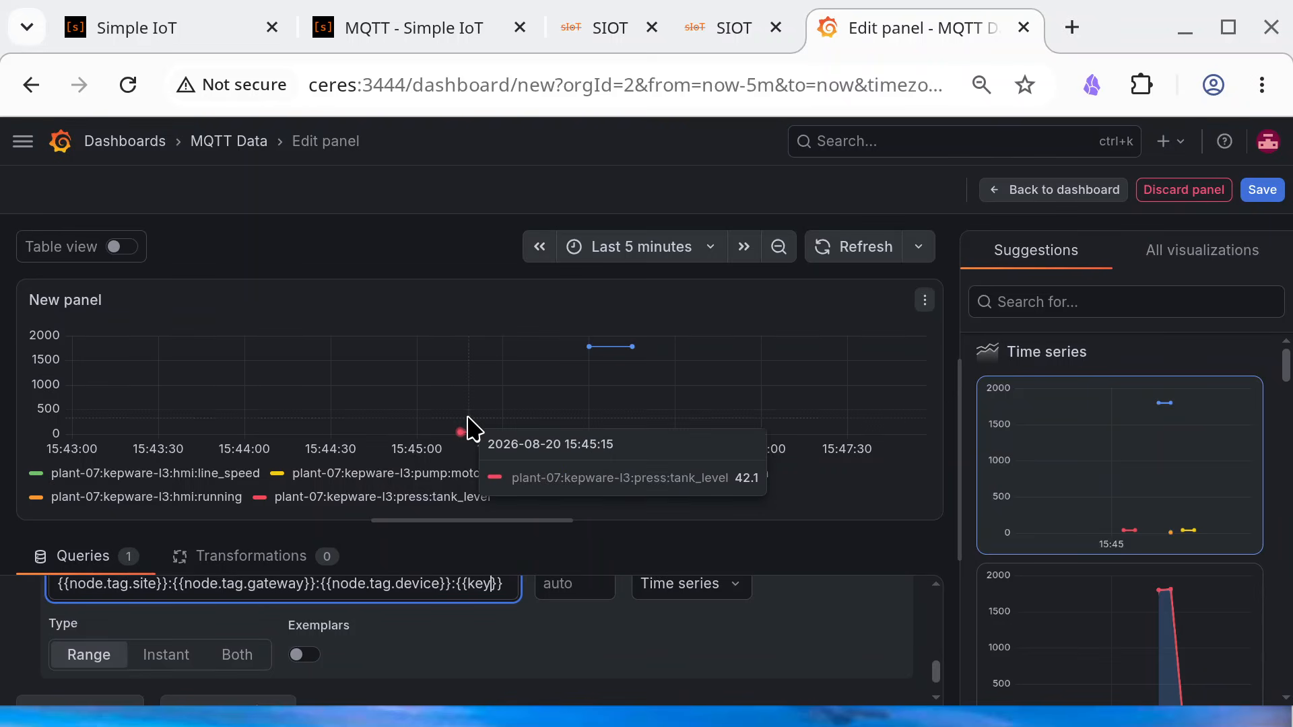
Save the MQTT Data dashboard with the new panel, then return to it and enlarge the panel to the full dashboard width
left_click(1264, 190)
left_click(775, 502)
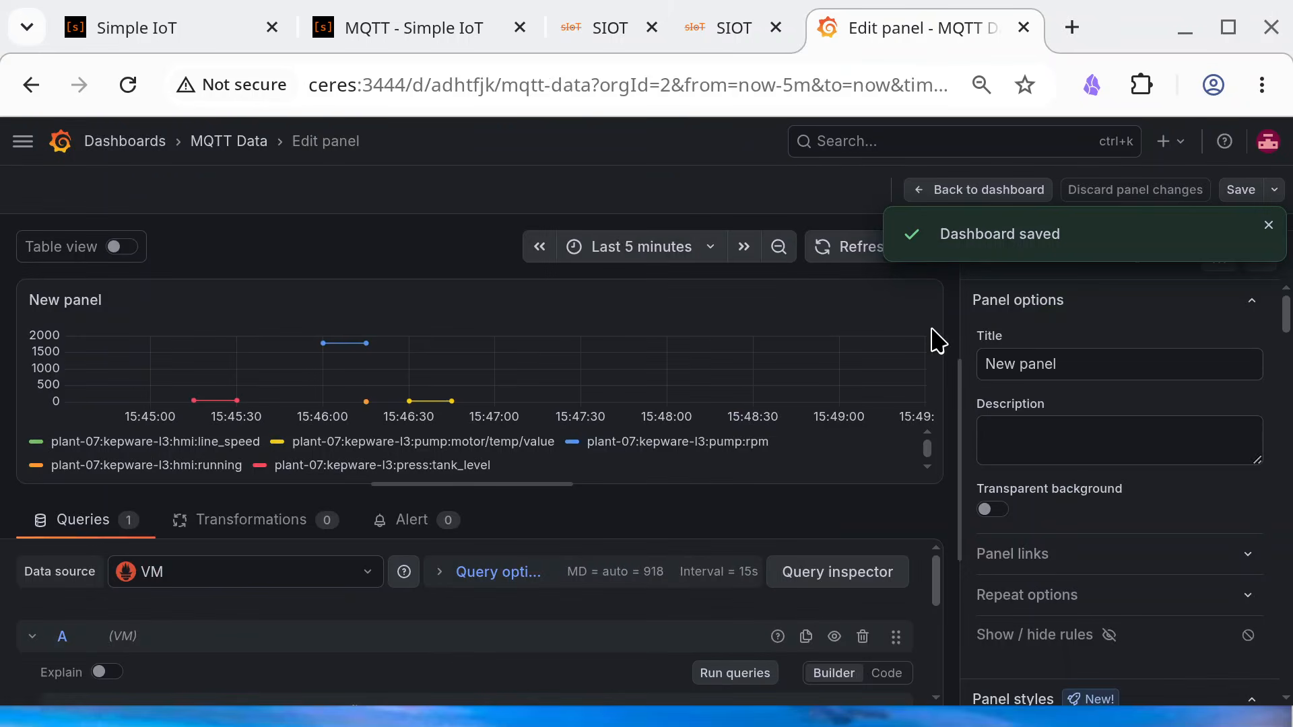
left_click(984, 194)
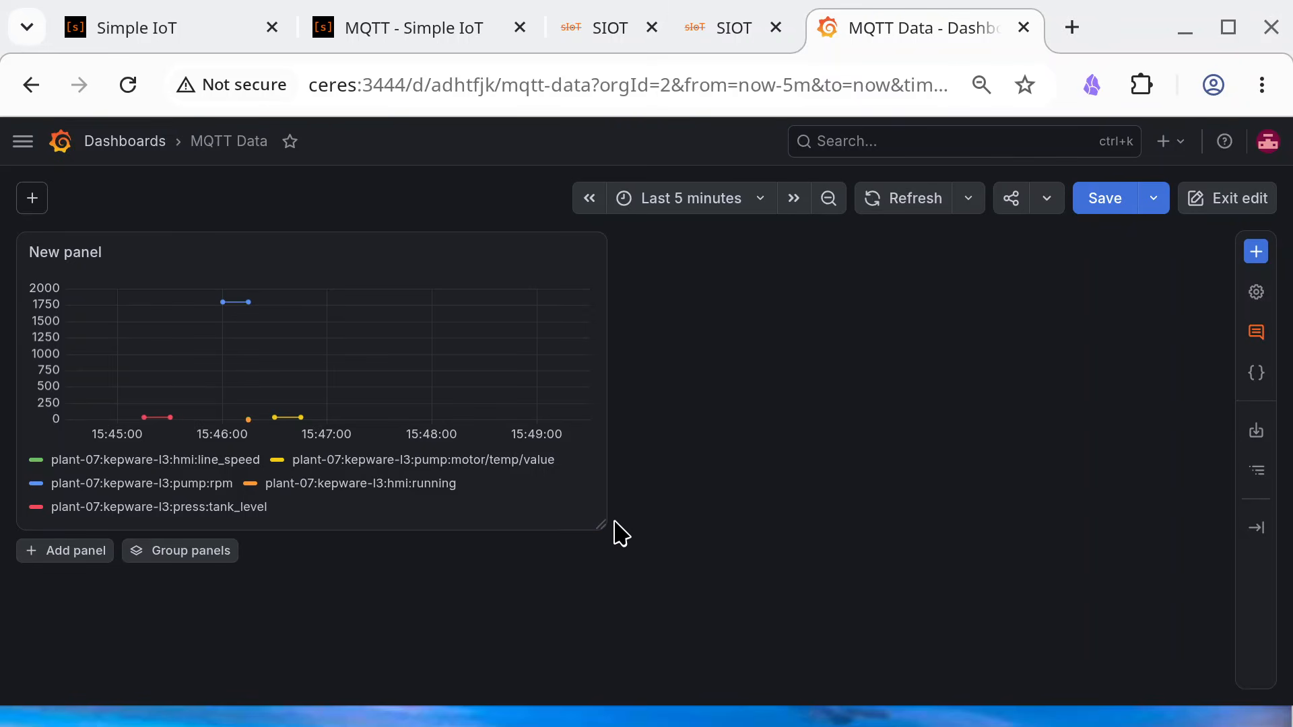
left_click_drag(598, 516, 1287, 629)
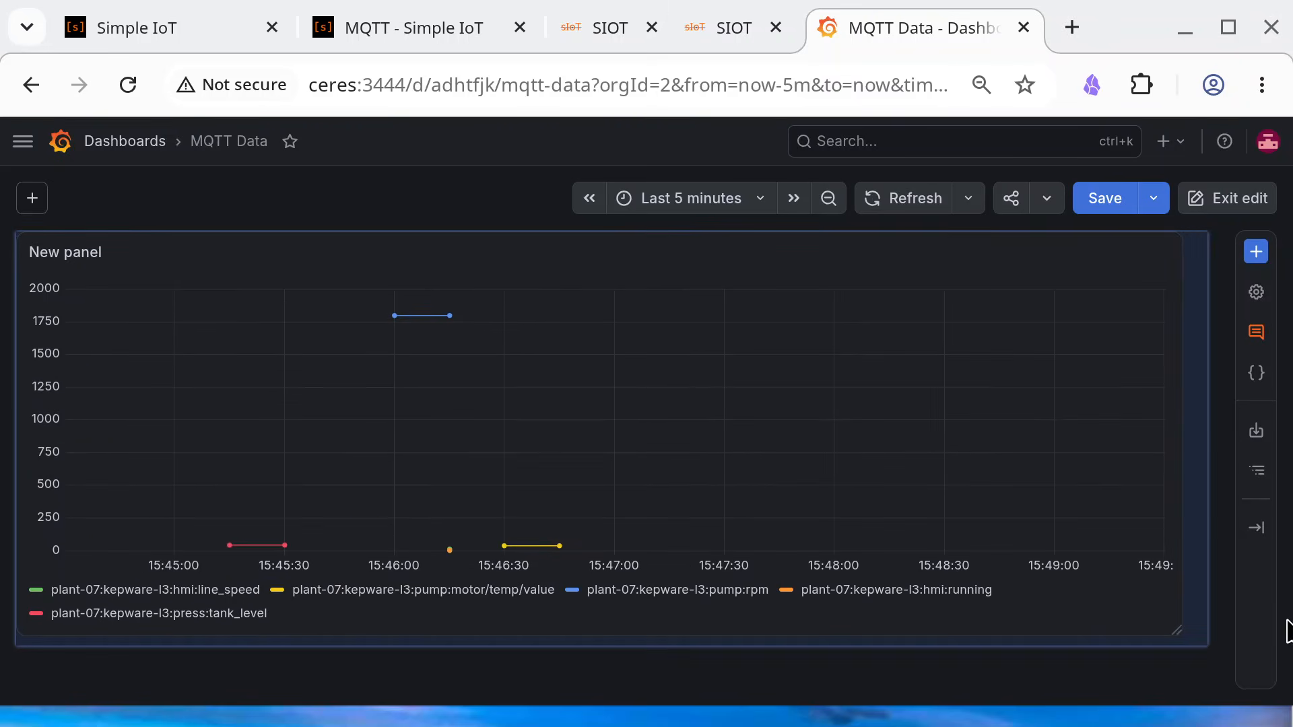
left_click_drag(1198, 634, 1200, 635)
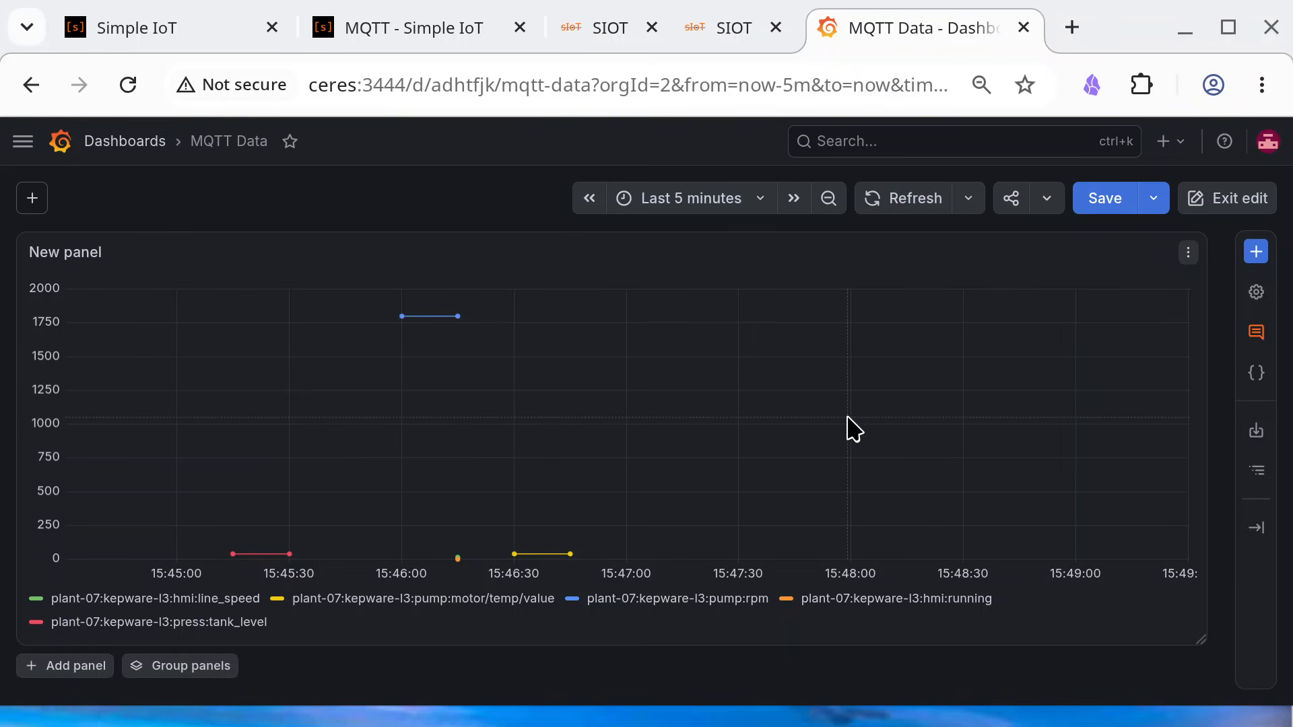
Switch to the terminal and publish the value 1200 to plant-07/kepware-l3/pump/rpm with mosquitto_pub on localhost port 1883
key("alt+Tab")
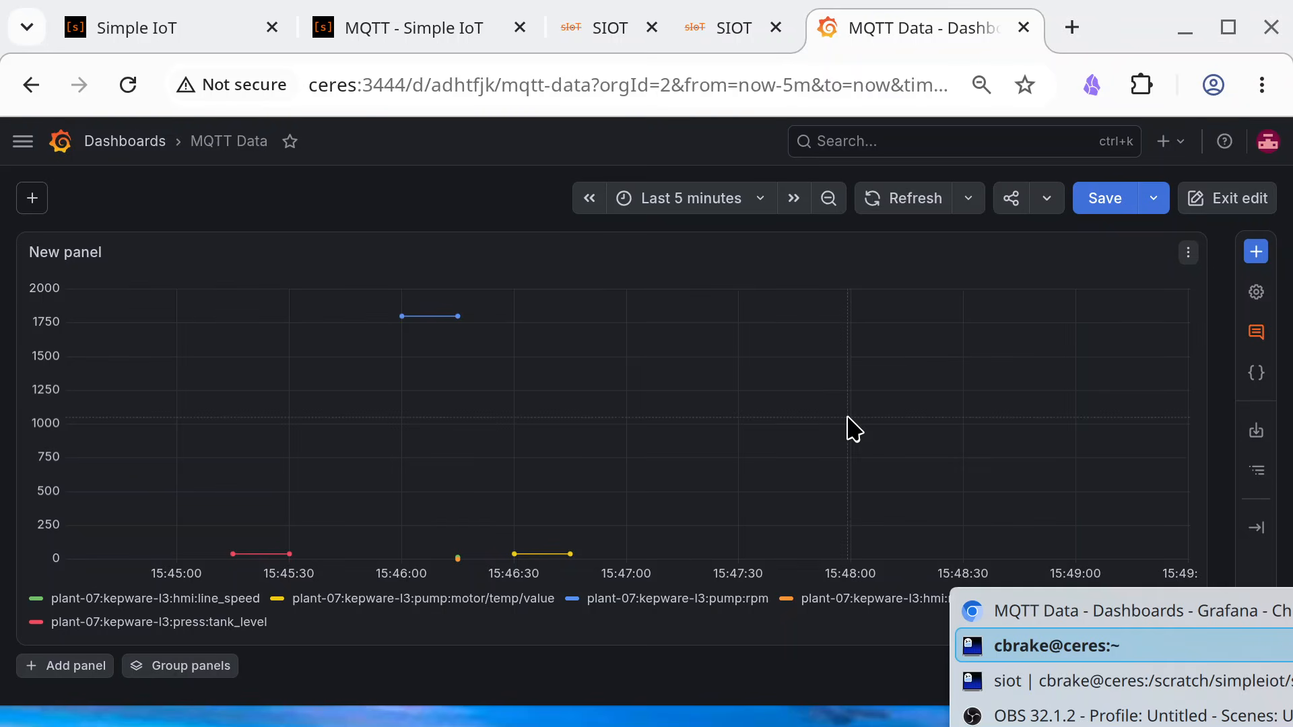
key("Up")
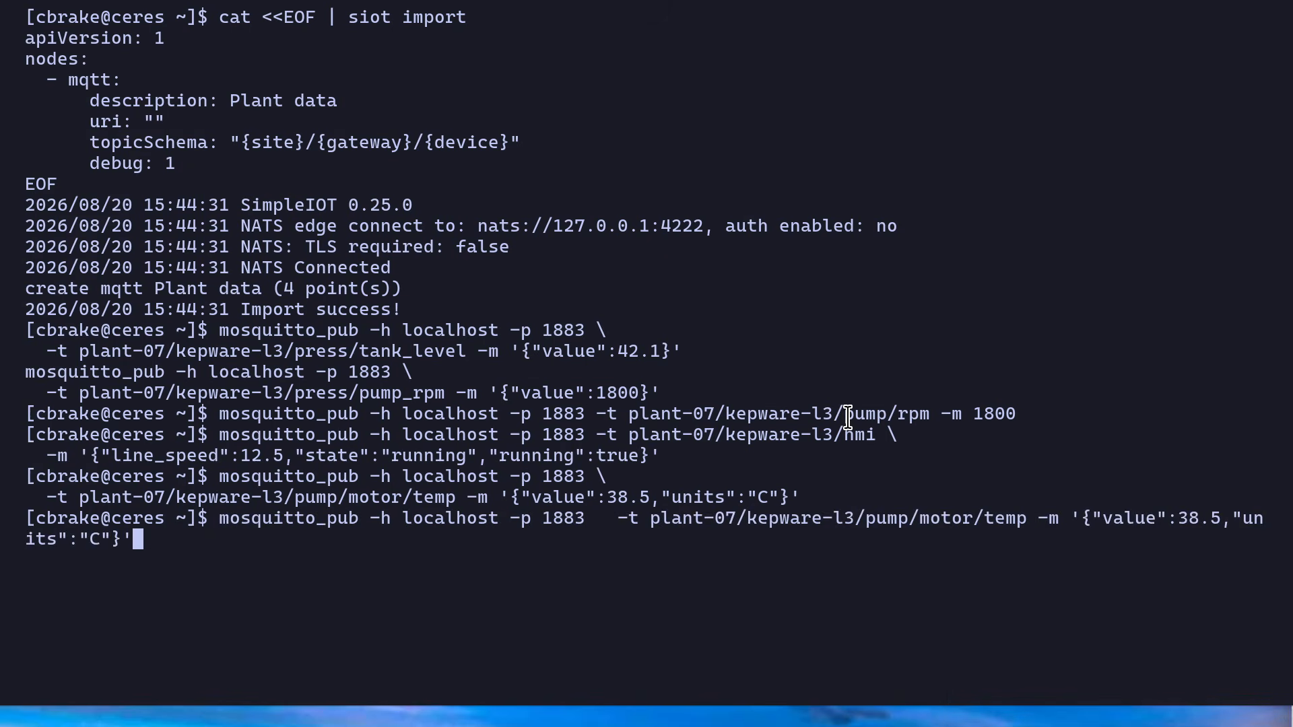
key("Up")
key("Up")
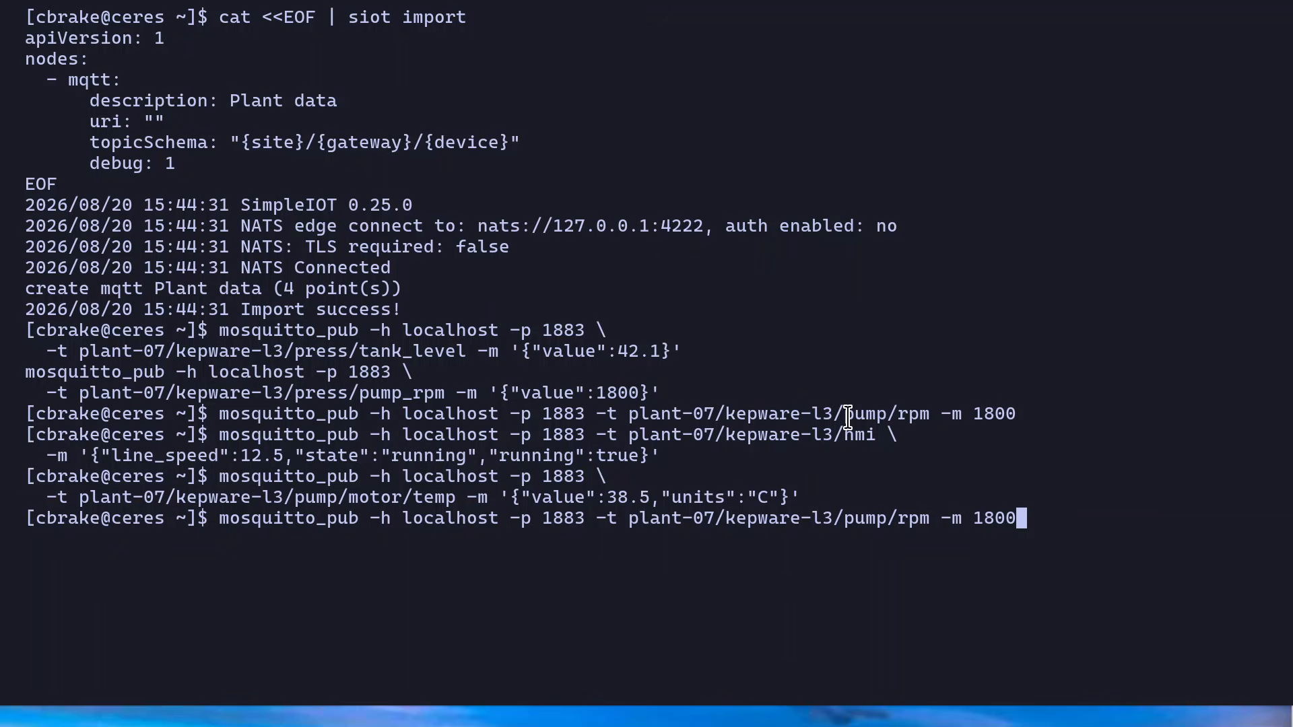
key("BackSpace")
key("BackSpace")
key("BackSpace")
key("BackSpace")
type("1200")
key("Return")
Switch back to Grafana, set the dashboard's auto refresh to 5s and save the dashboard
key("alt+Tab")
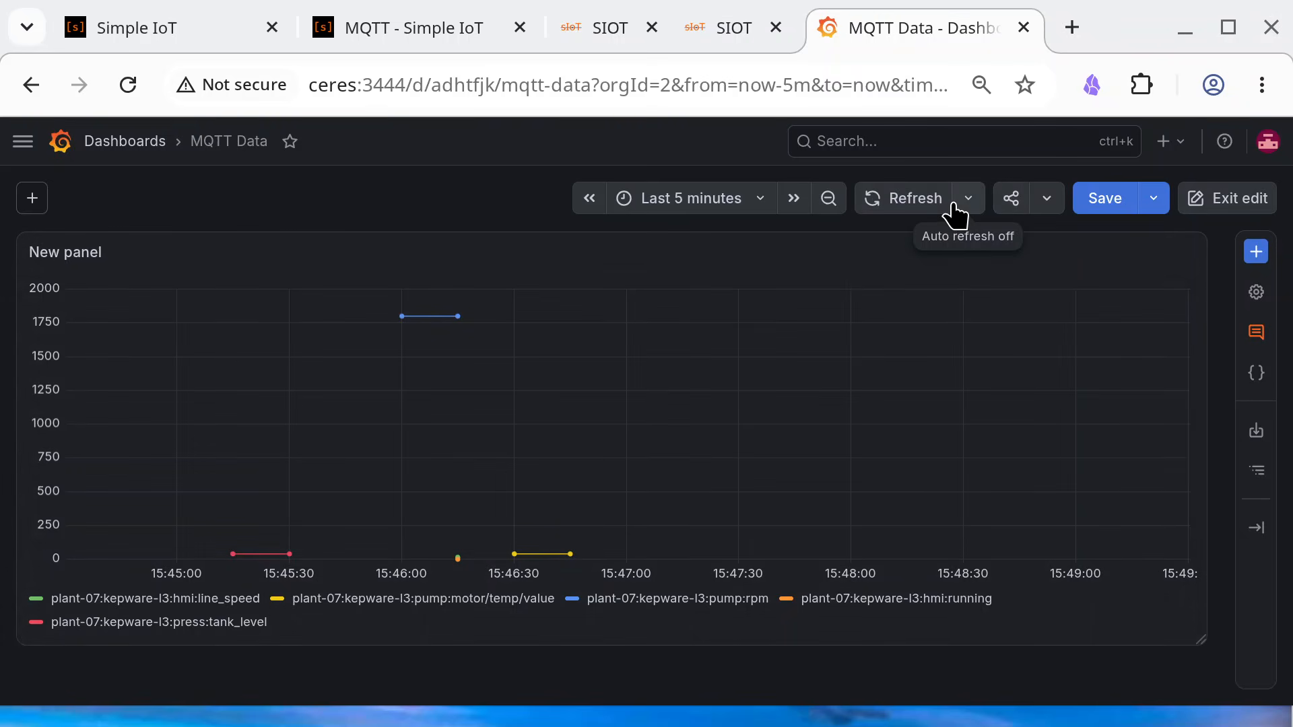
left_click(969, 202)
left_click(960, 305)
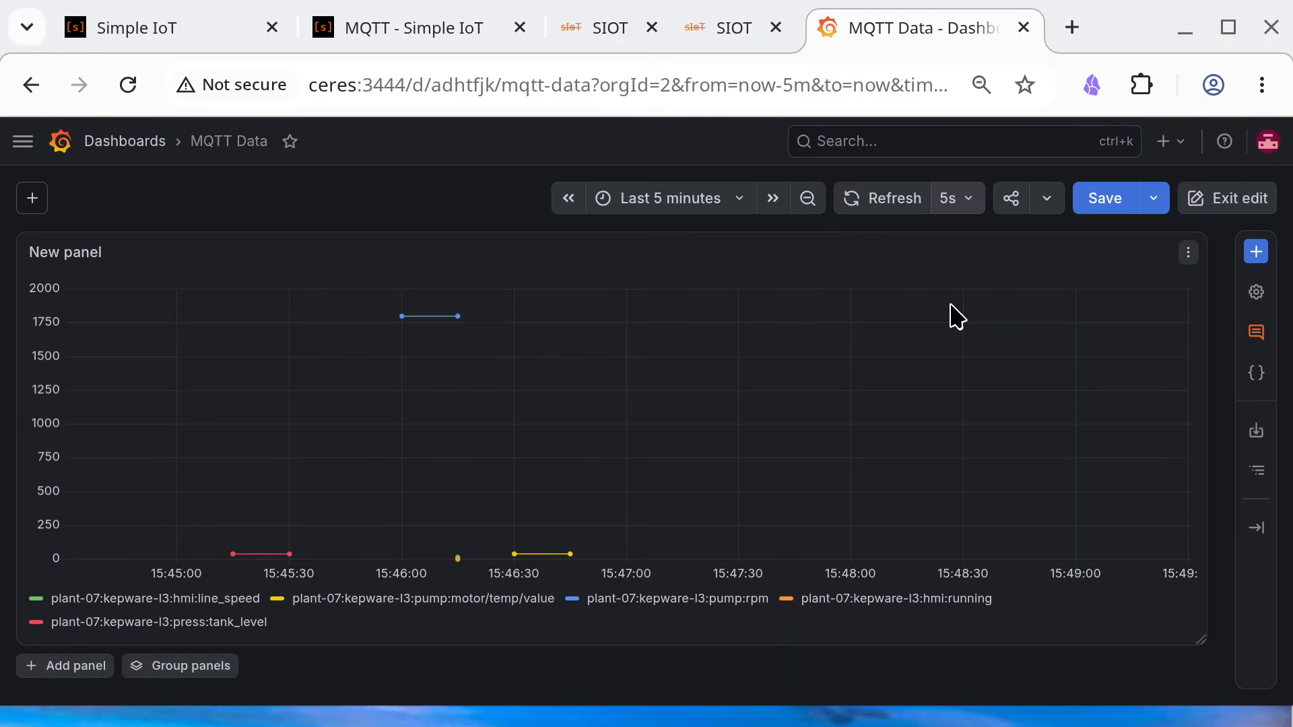
left_click(1111, 200)
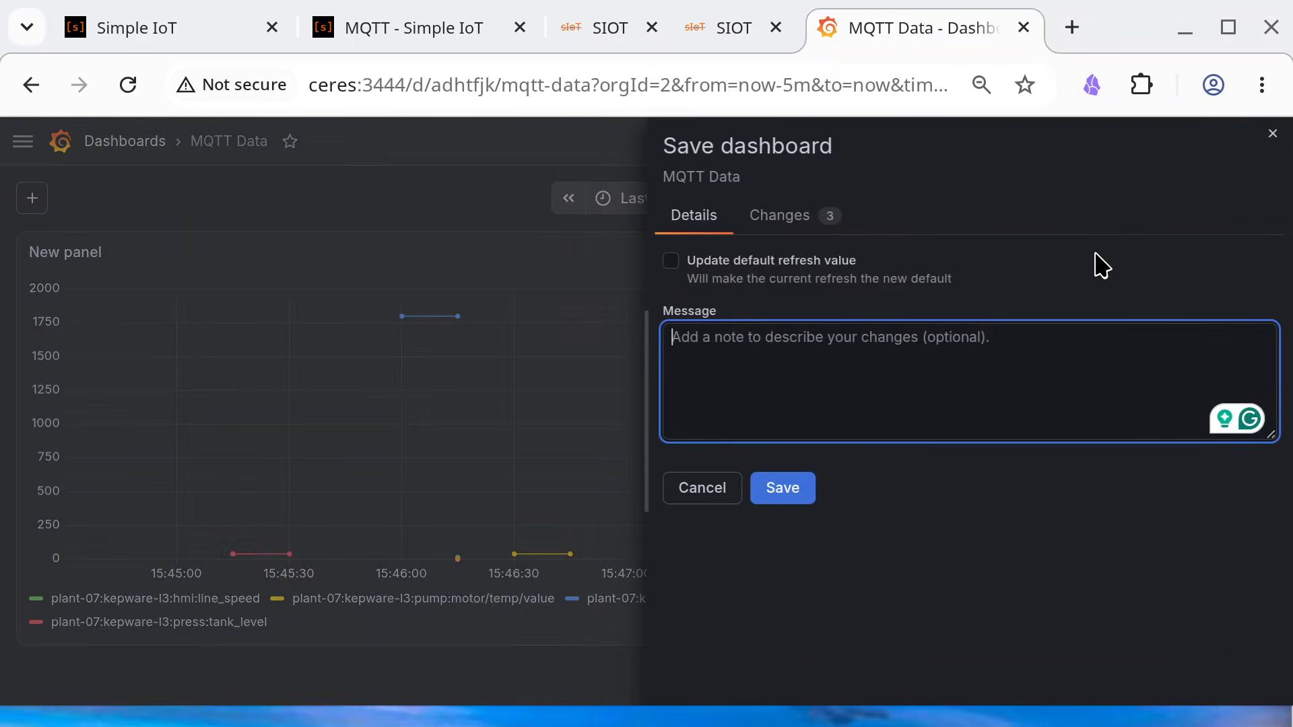
left_click(783, 489)
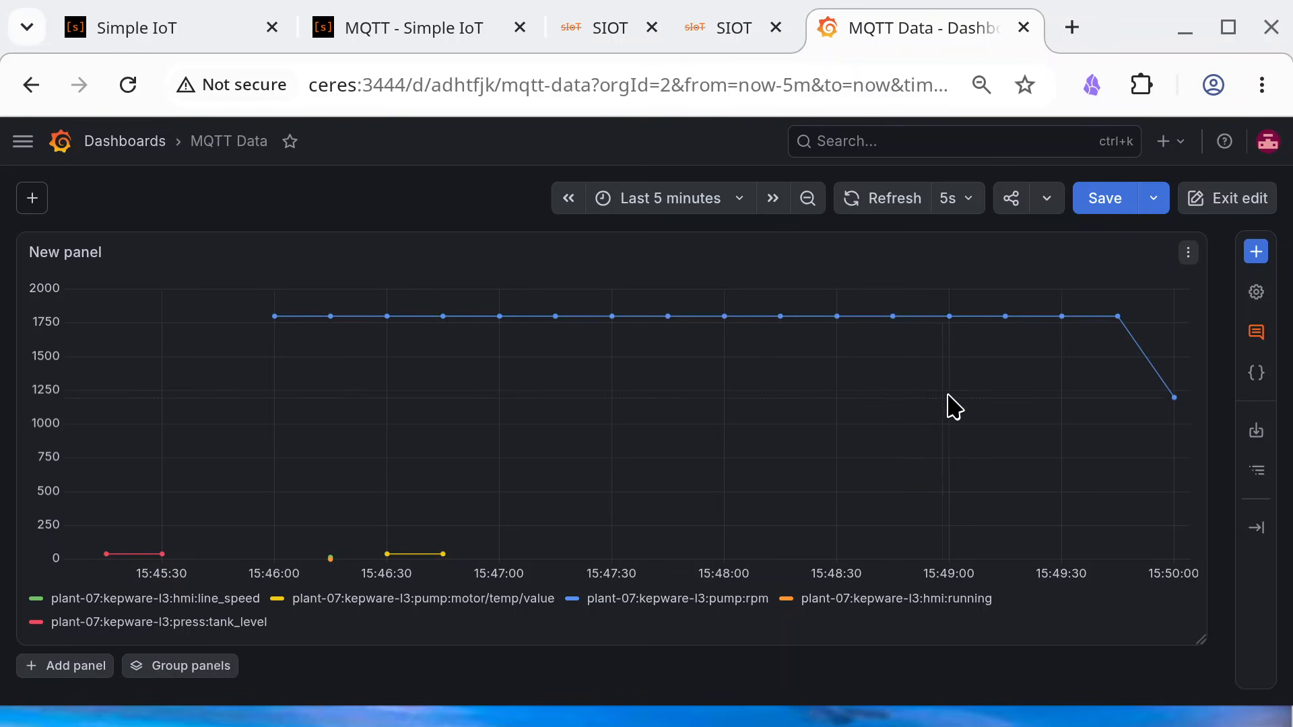
mouse_move(1177, 403)
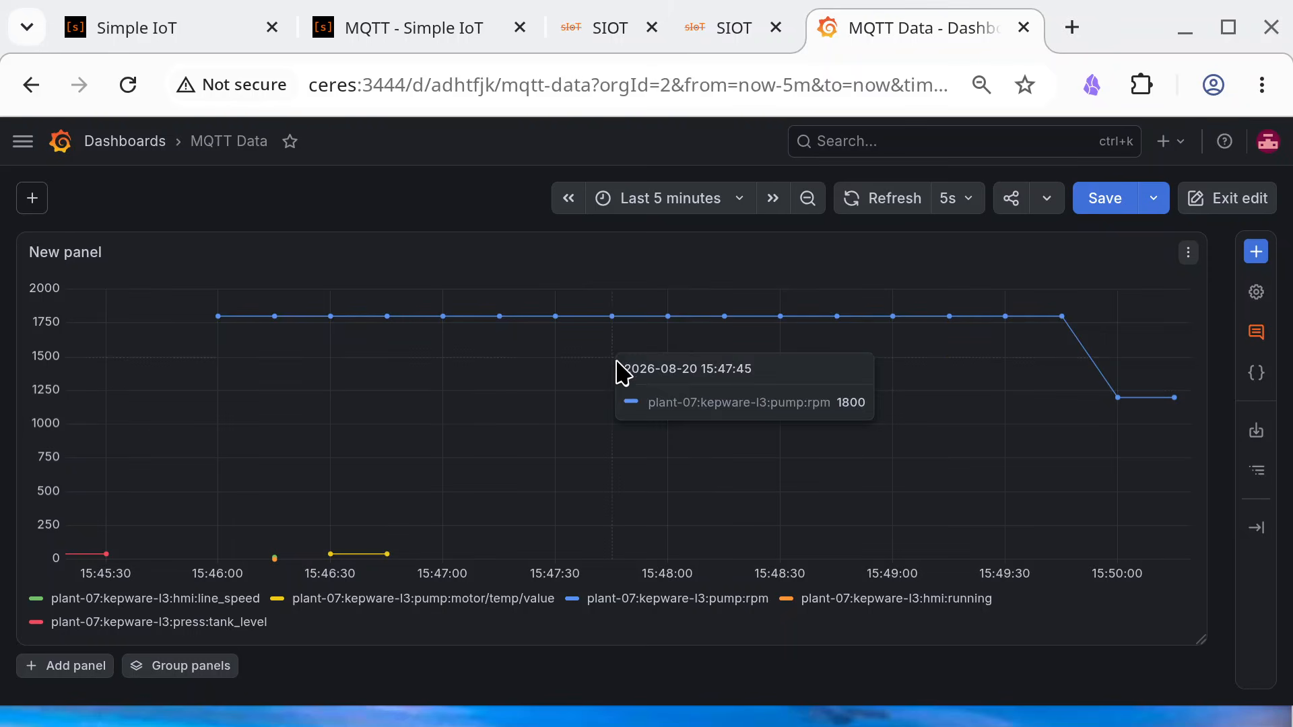
Open the SIOT MQTT dashboard from the dashboards list and review its Latest values table
left_click(106, 143)
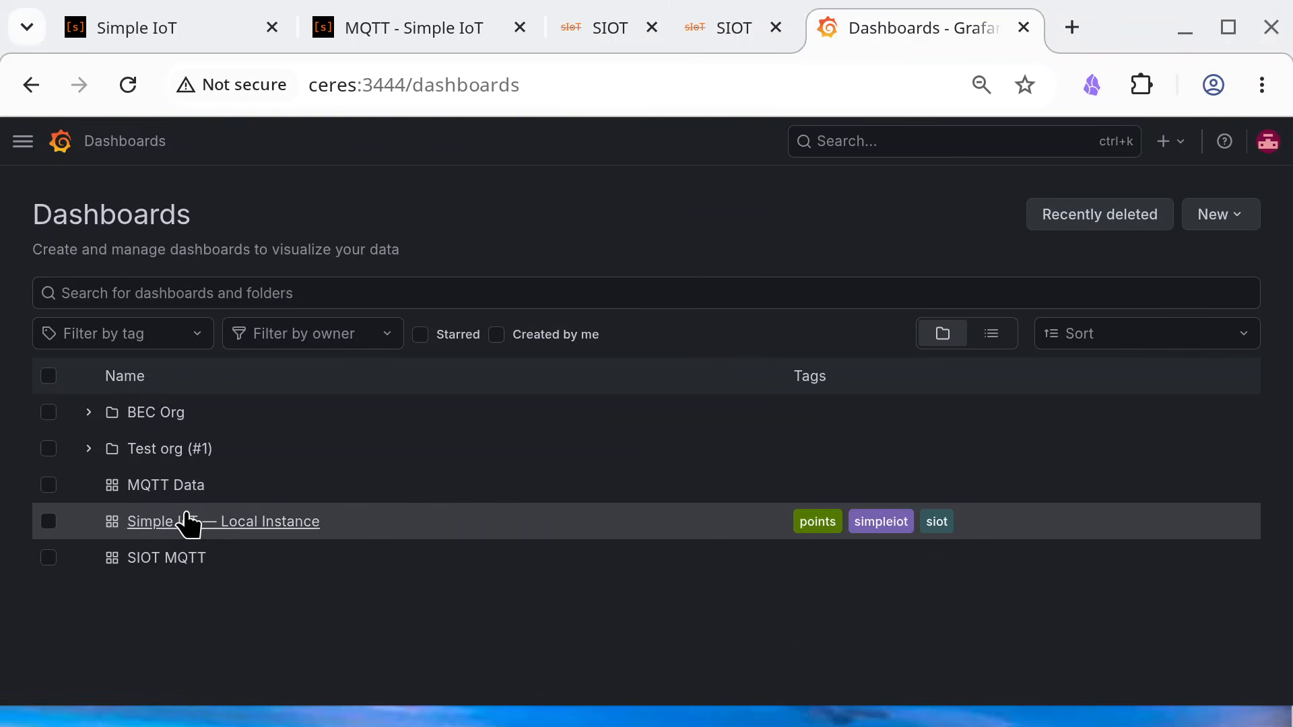
left_click(173, 561)
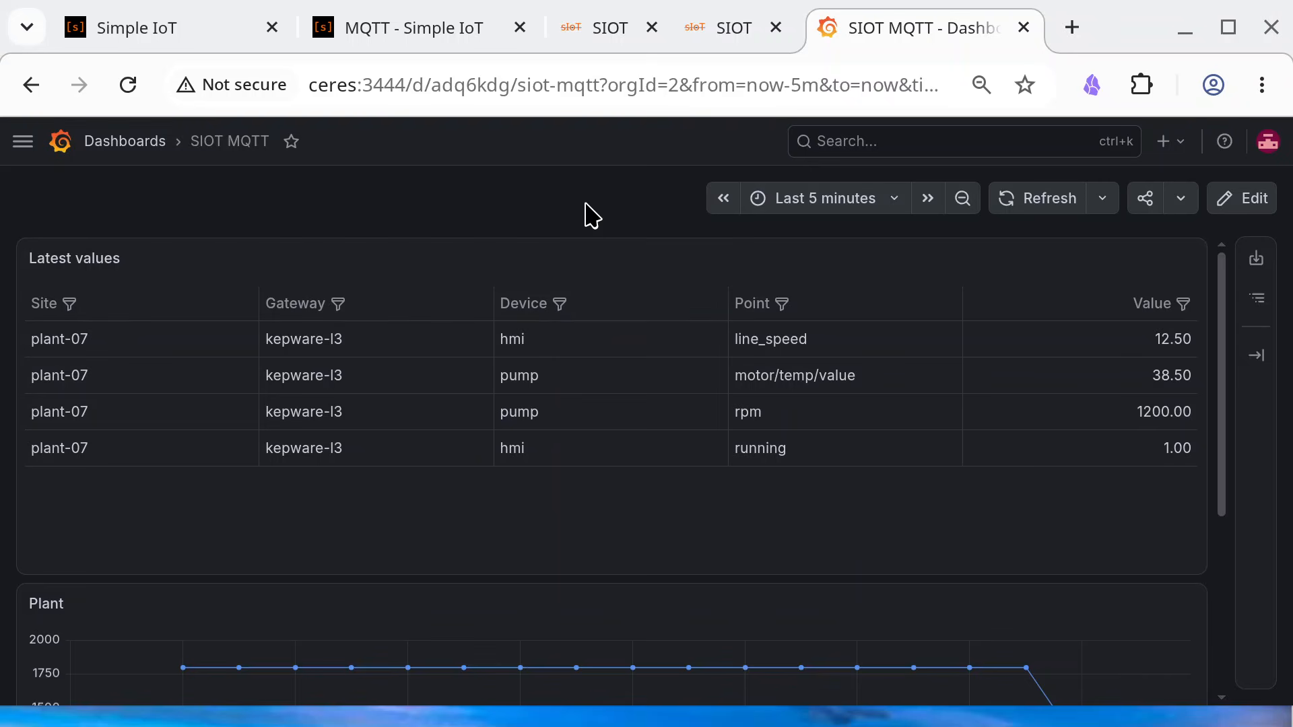
Switch to the Simple IoT node tree and expand the Plant data node's settings to review its topic schema
left_click(582, 38)
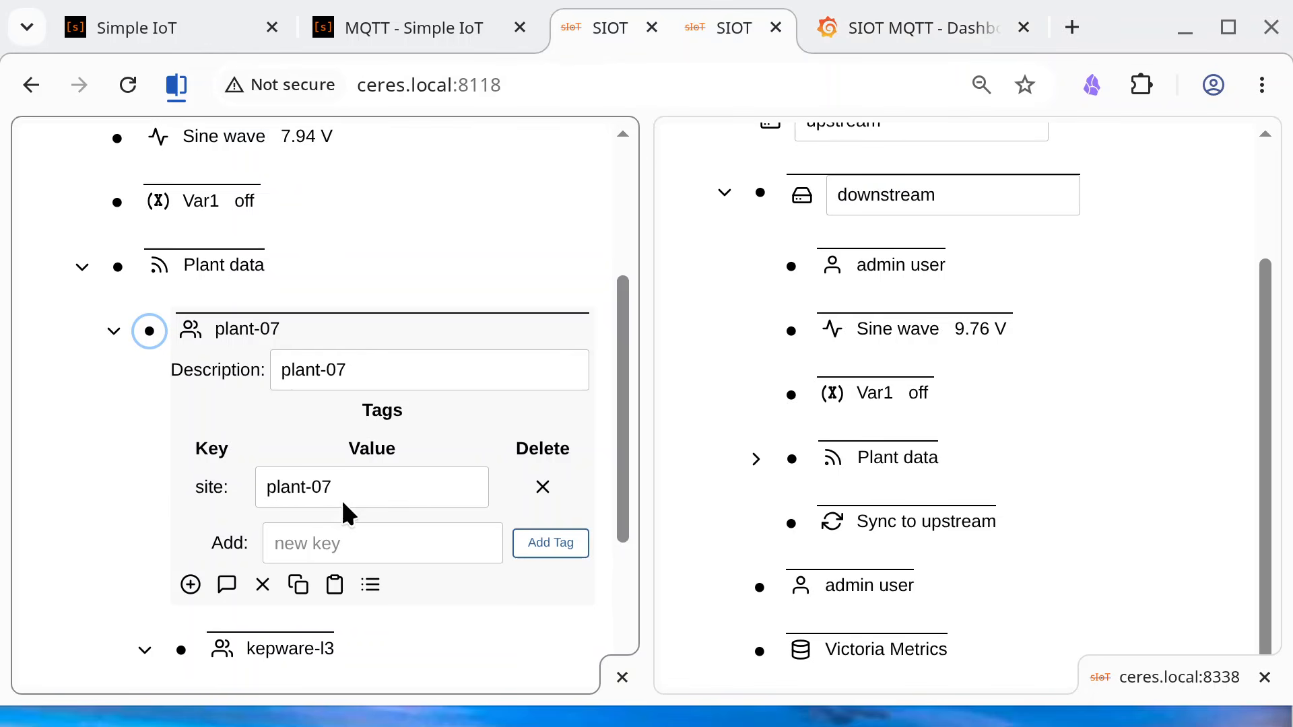
left_click(119, 266)
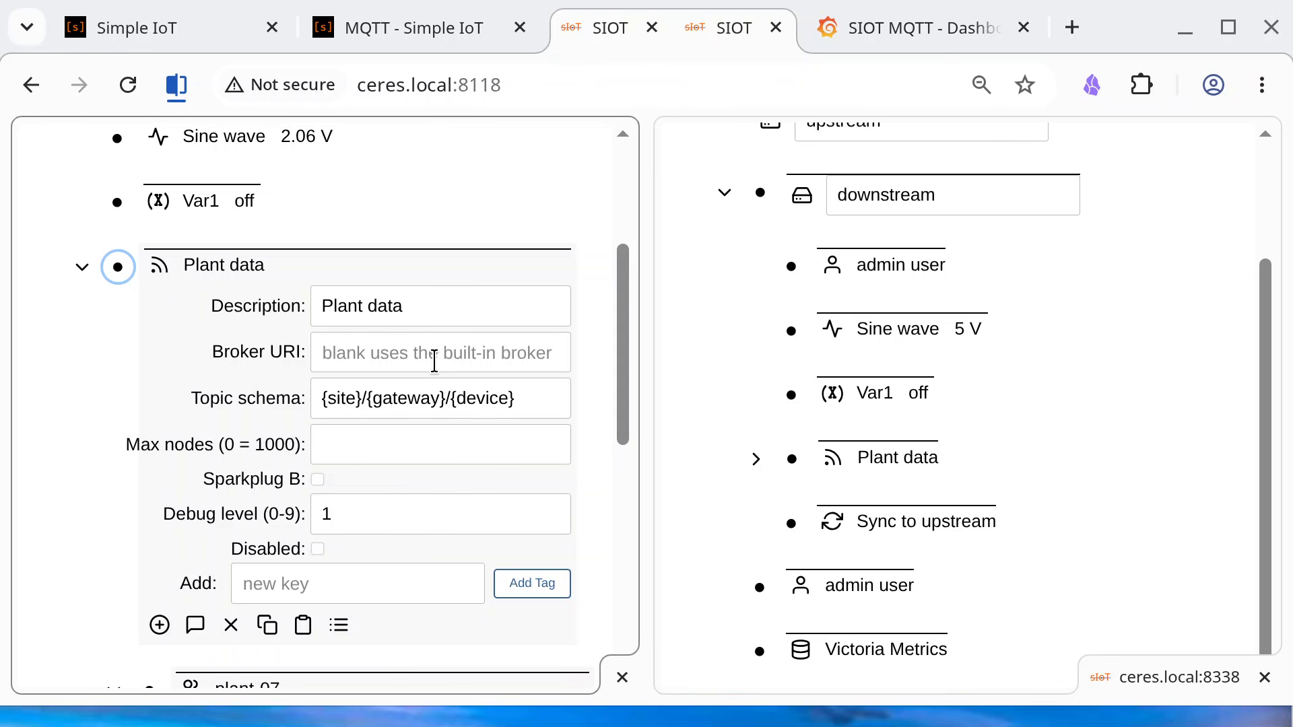
Return to the SIOT MQTT dashboard in Grafana and look over its Latest values and Plant panels
left_click(889, 17)
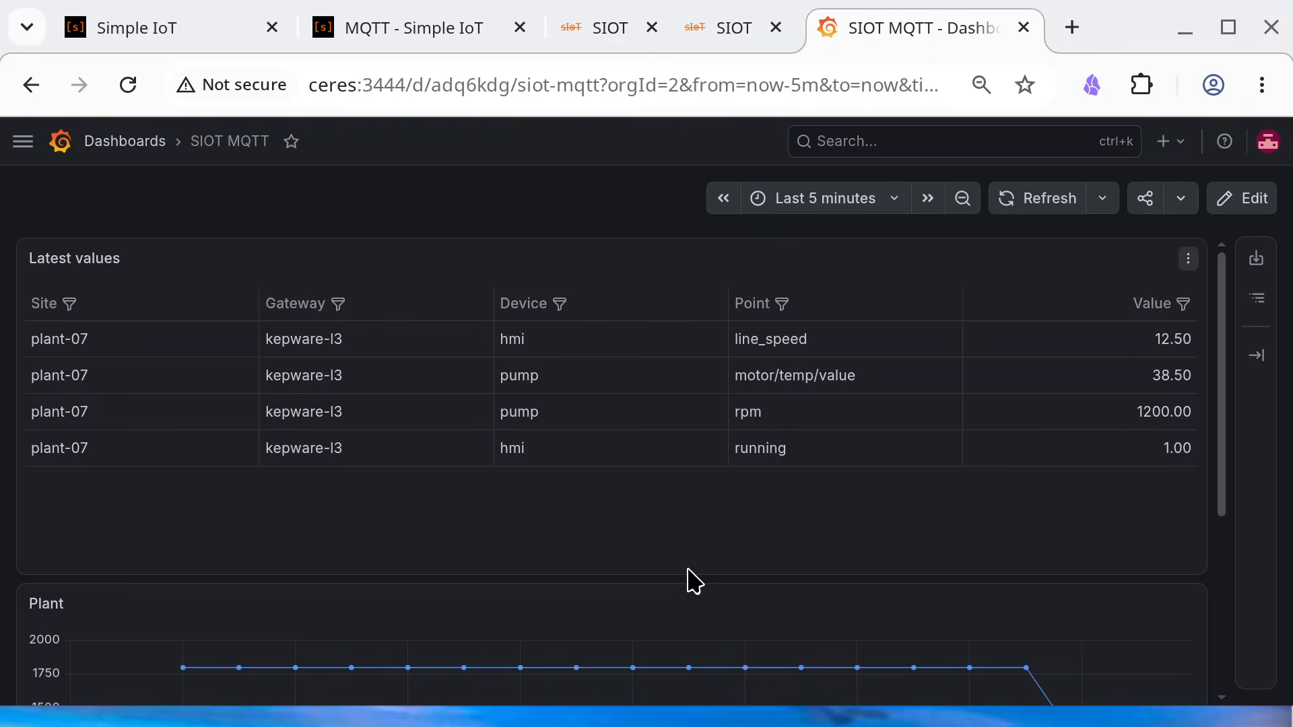
scroll(694, 581, "down", 5)
scroll(687, 585, "up", 5)
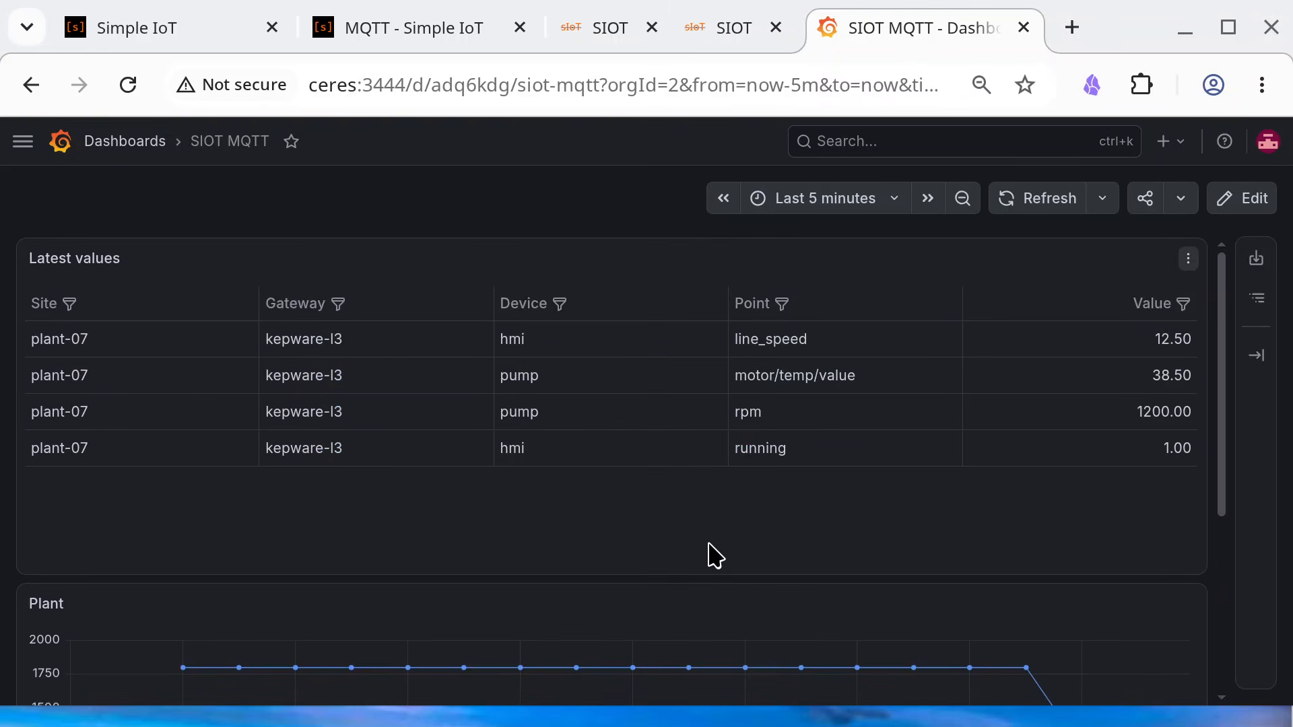